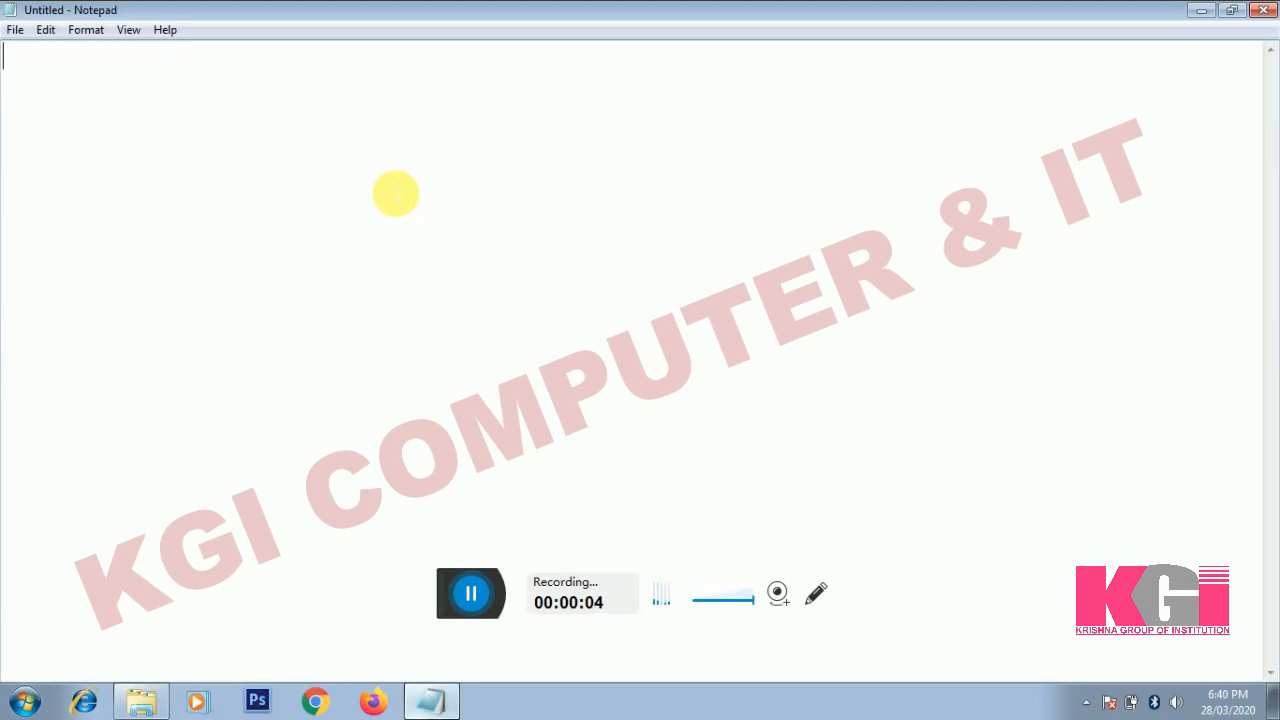
Write the heading "Introduction to PageMaker" in the blank text document.
{"action": "type", "text": "Intro"}
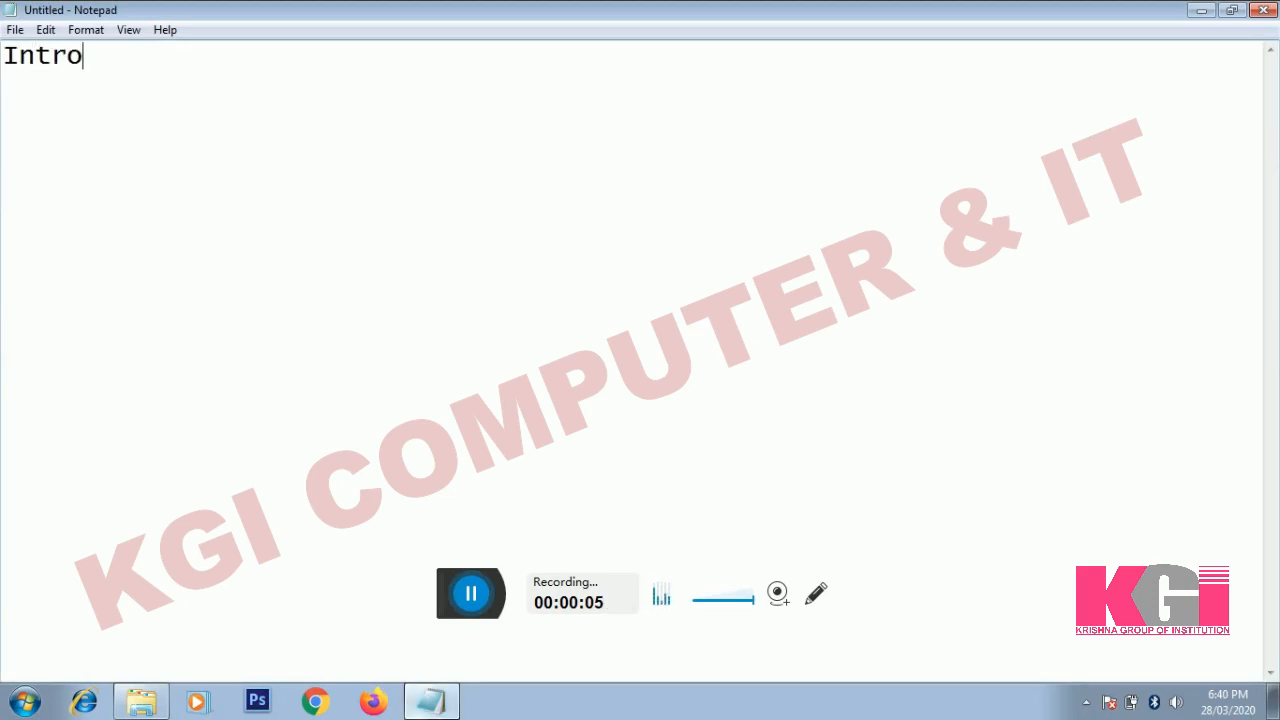
{"action": "type", "text": "duction t"}
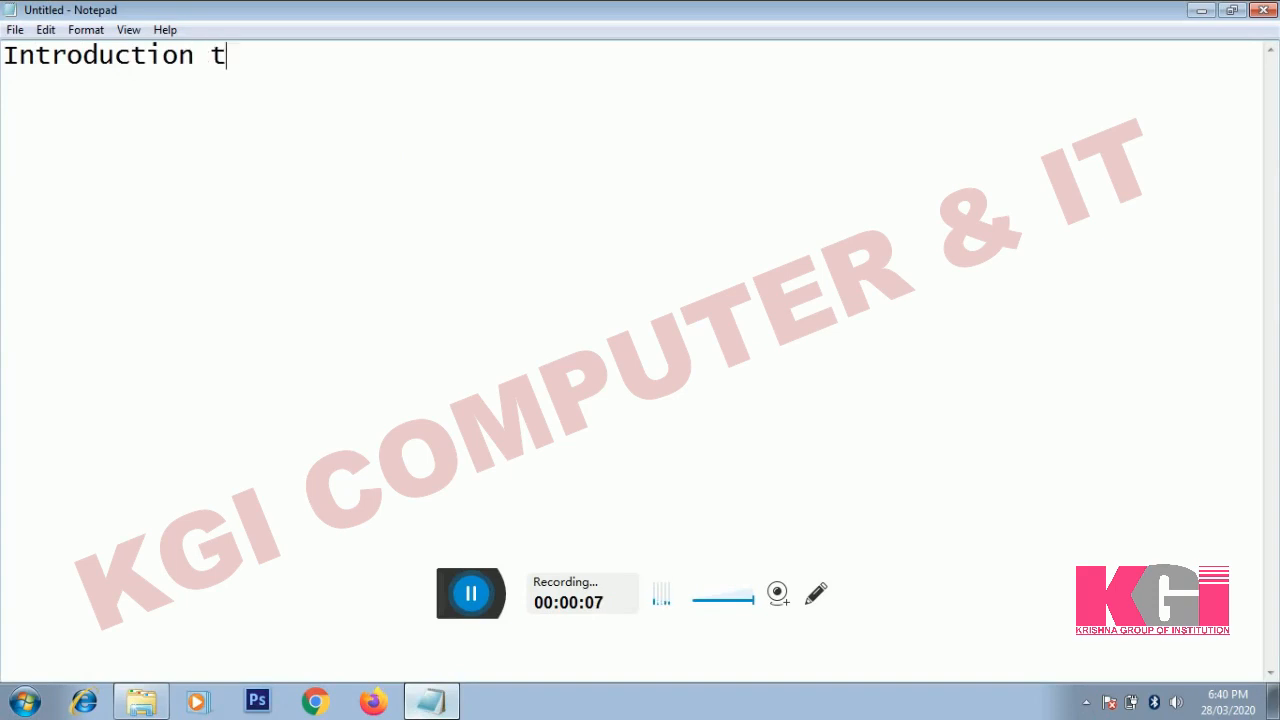
{"action": "type", "text": "o PageMaker"}
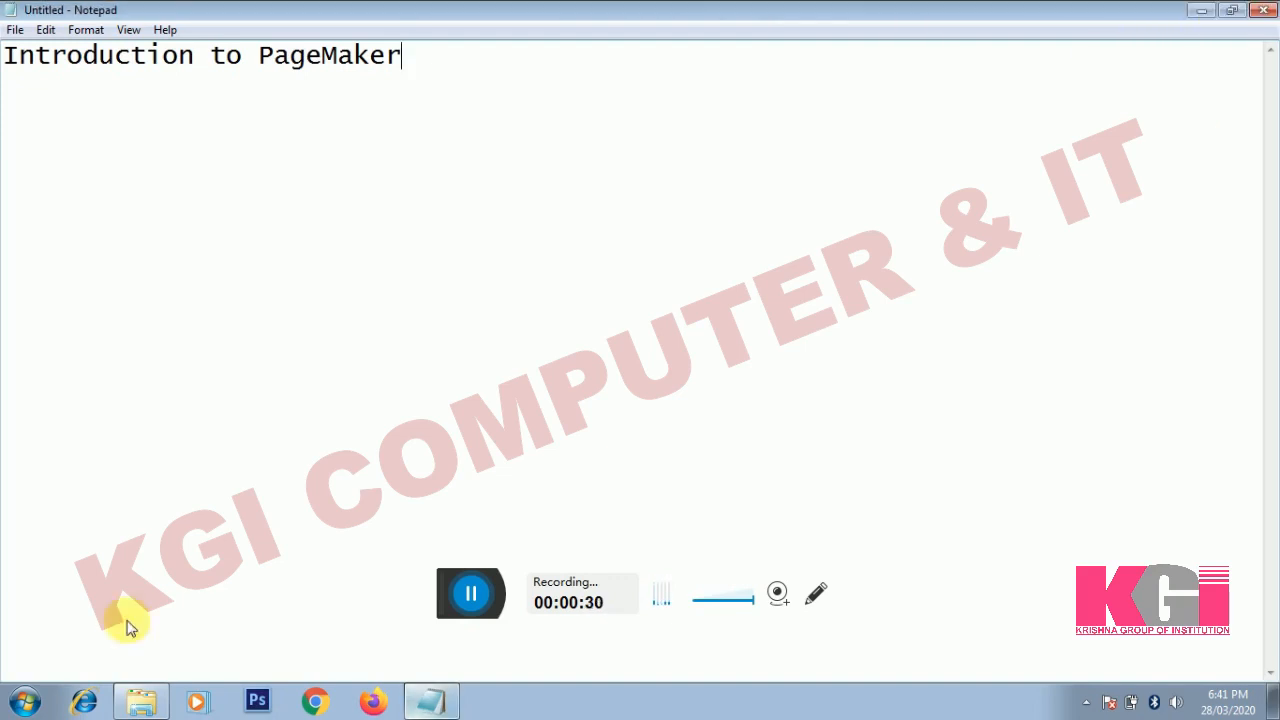
Go to the desktop and launch Adobe PageMaker 7.0 from the installed Adobe programs.
{"action": "key", "text": "super+d"}
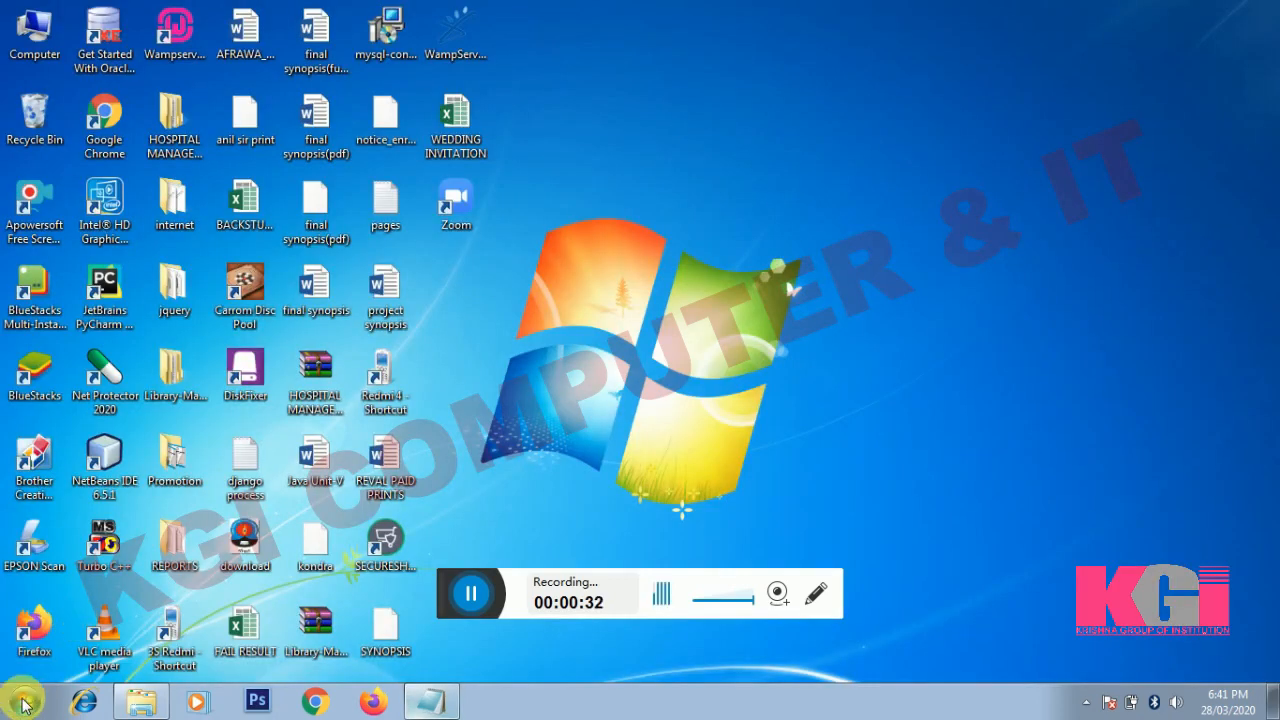
{"action": "left_click", "coordinate": [24, 705]}
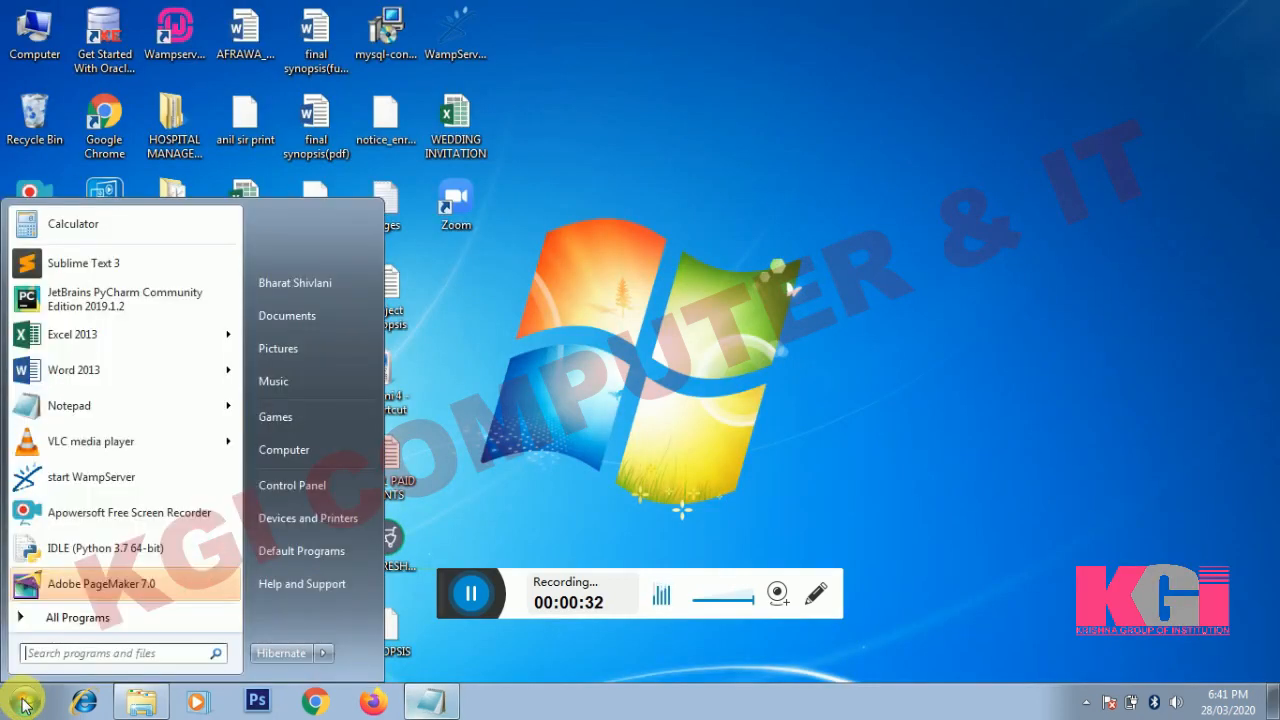
{"action": "left_click", "coordinate": [68, 628]}
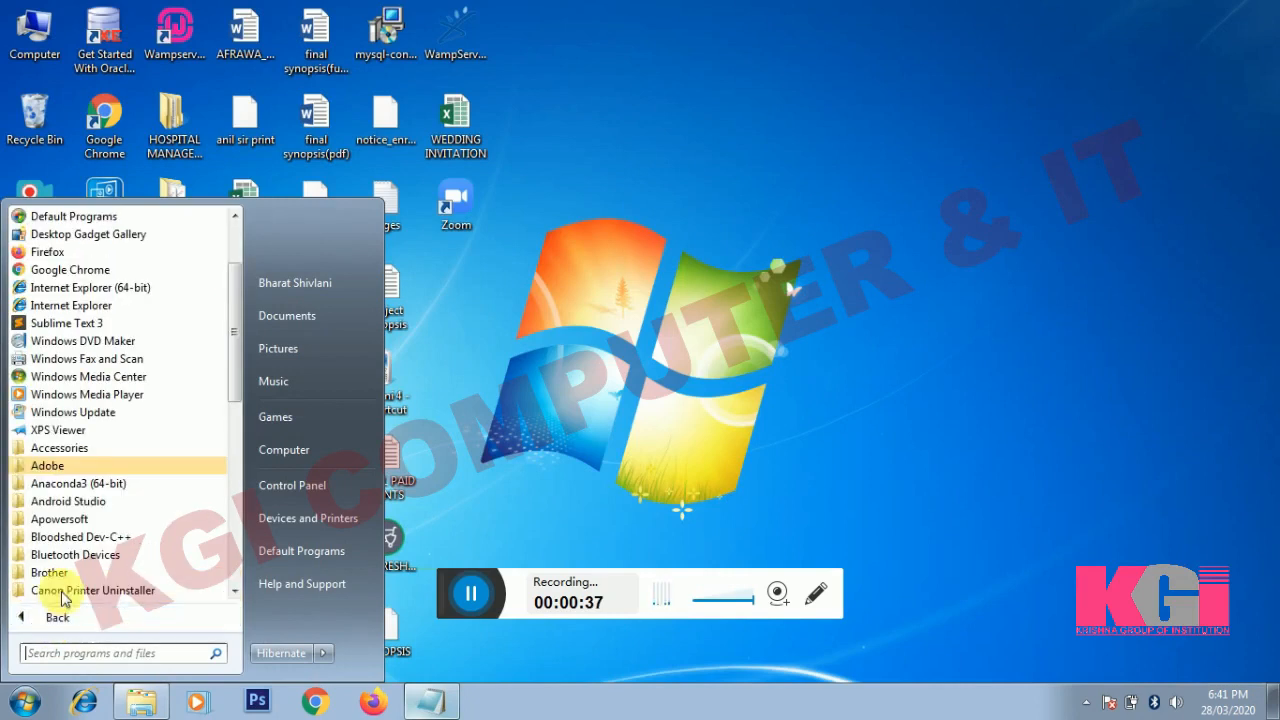
{"action": "left_click", "coordinate": [50, 467]}
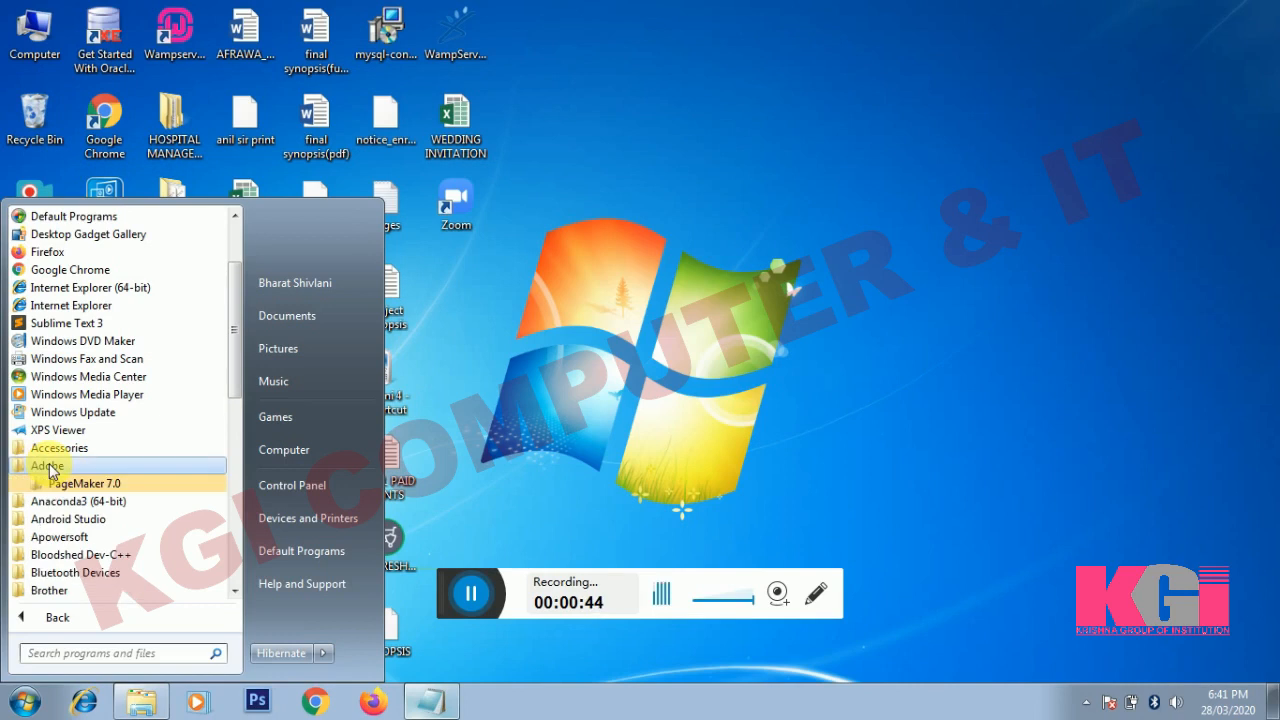
{"action": "left_click", "coordinate": [117, 486]}
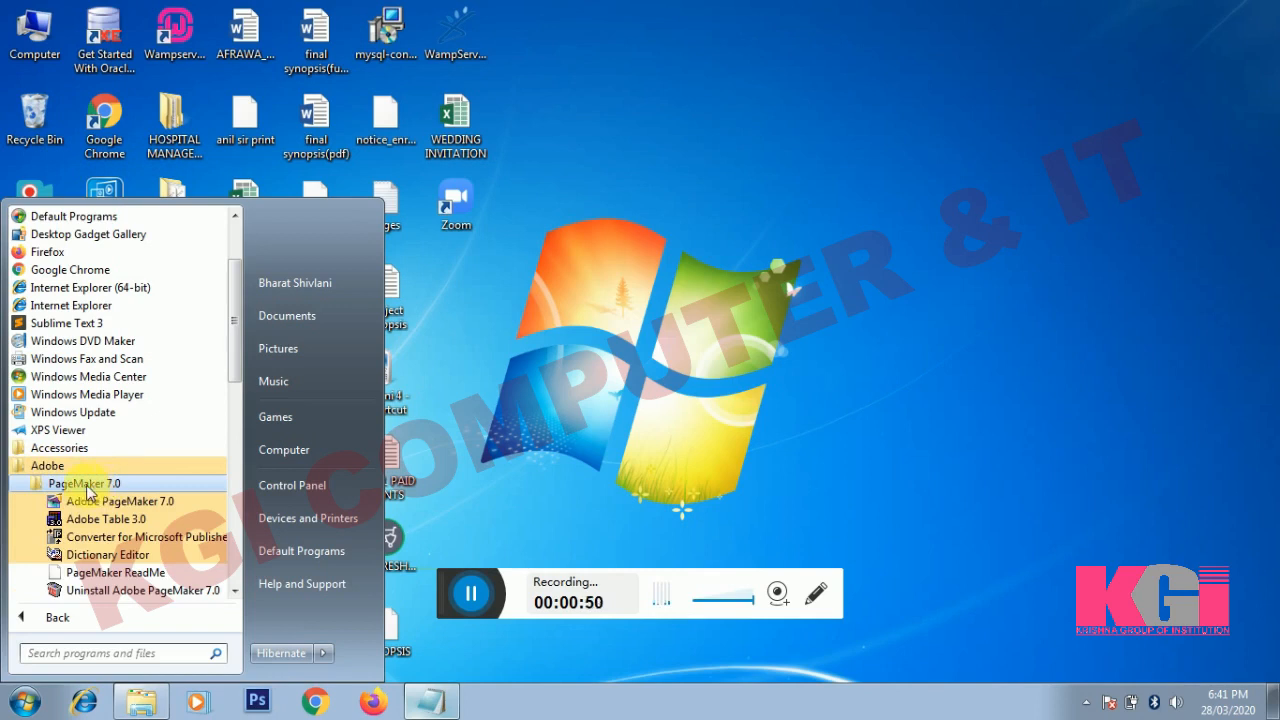
{"action": "left_click", "coordinate": [157, 508]}
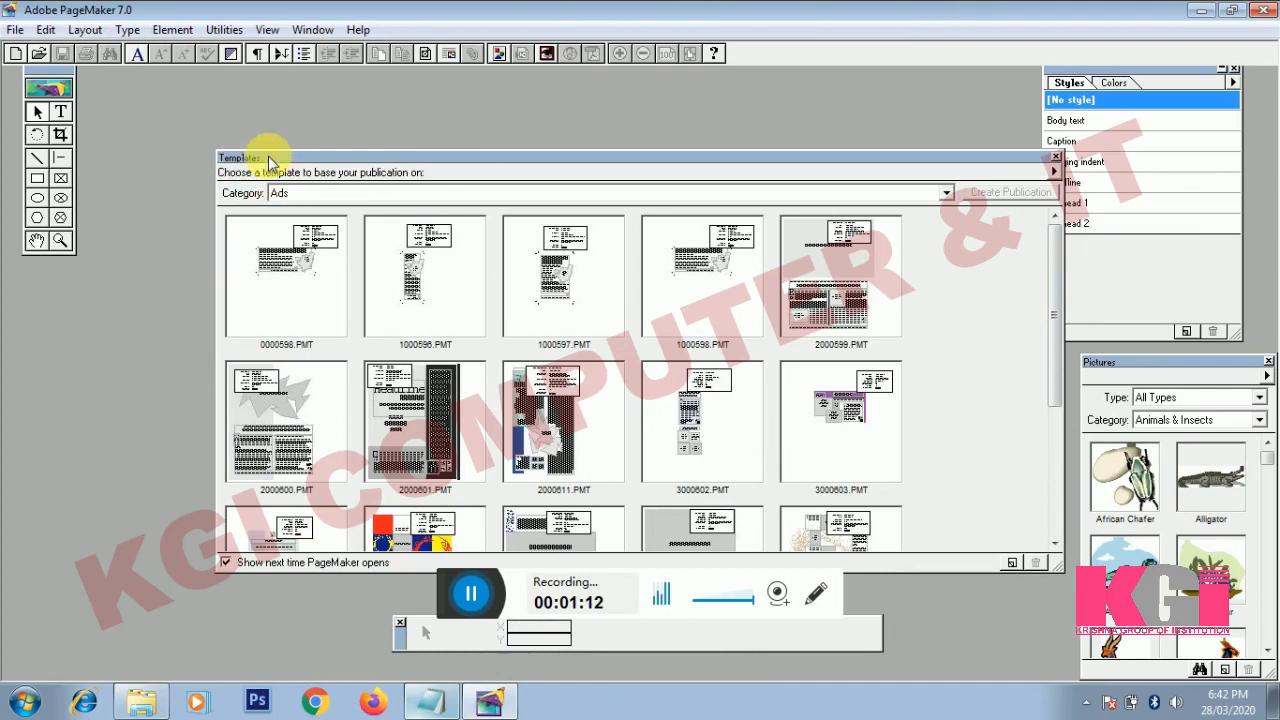
Close the Templates and Pictures palettes and reposition the toolbox and the Styles palette in the workspace.
{"action": "left_click_drag", "start_coordinate": [262, 157], "coordinate": [240, 145]}
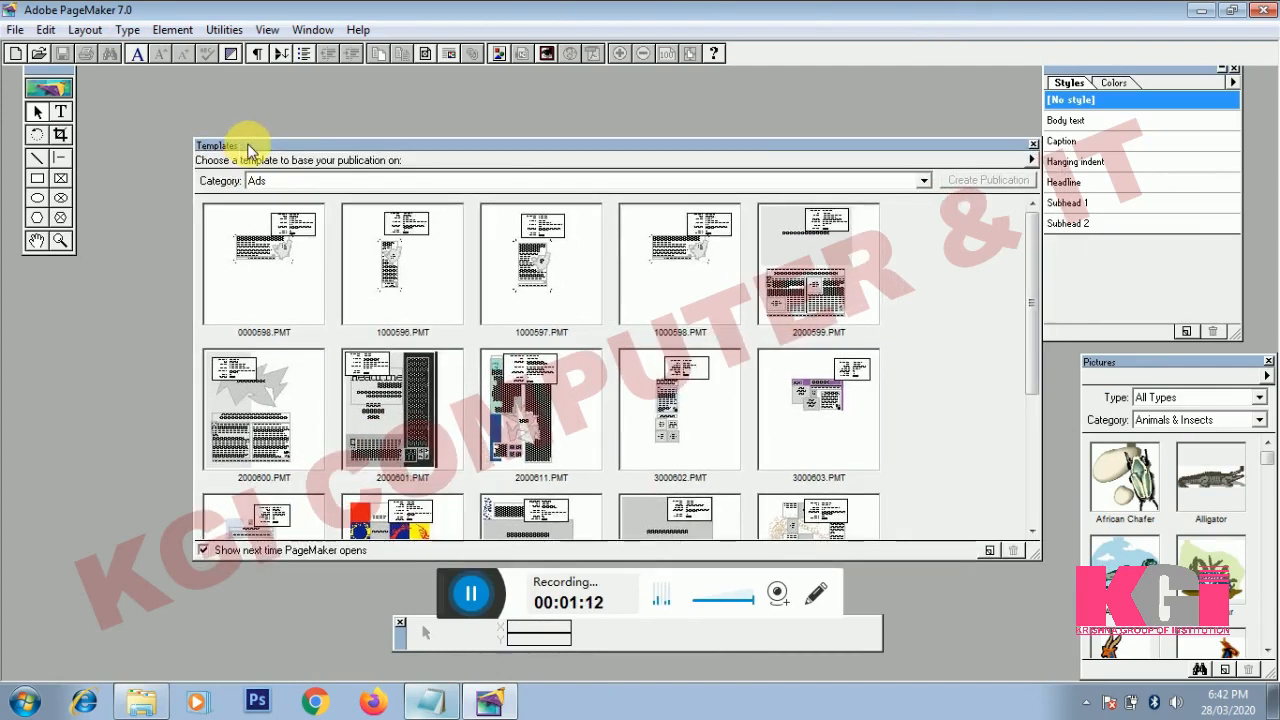
{"action": "left_click", "coordinate": [1034, 146]}
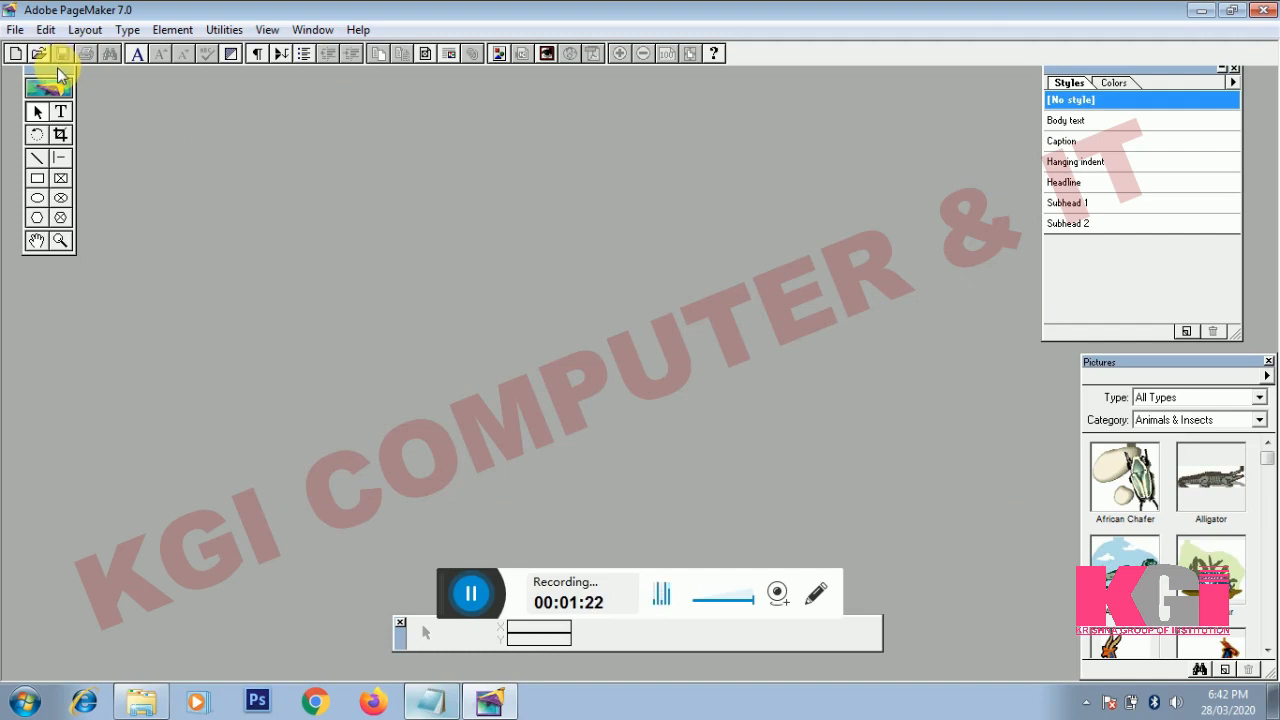
{"action": "left_click_drag", "start_coordinate": [66, 68], "coordinate": [96, 177]}
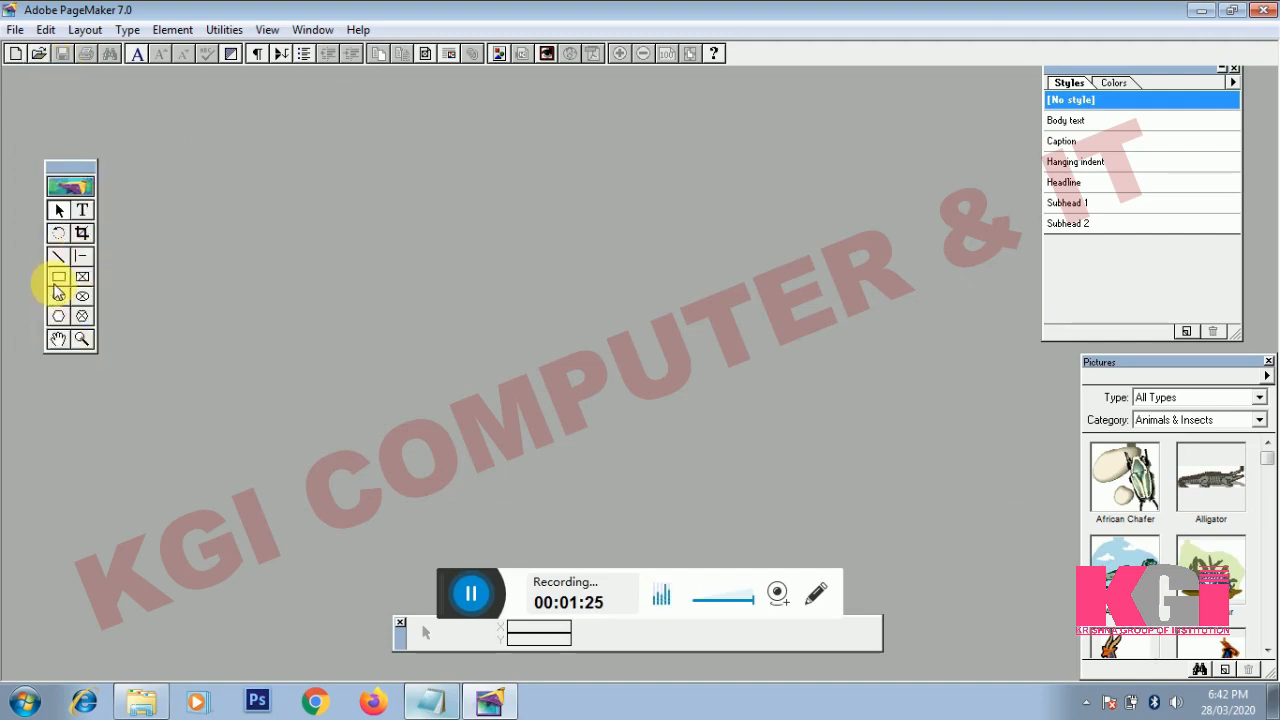
{"action": "left_click_drag", "start_coordinate": [1150, 361], "coordinate": [1117, 349]}
{"action": "left_click", "coordinate": [1228, 351]}
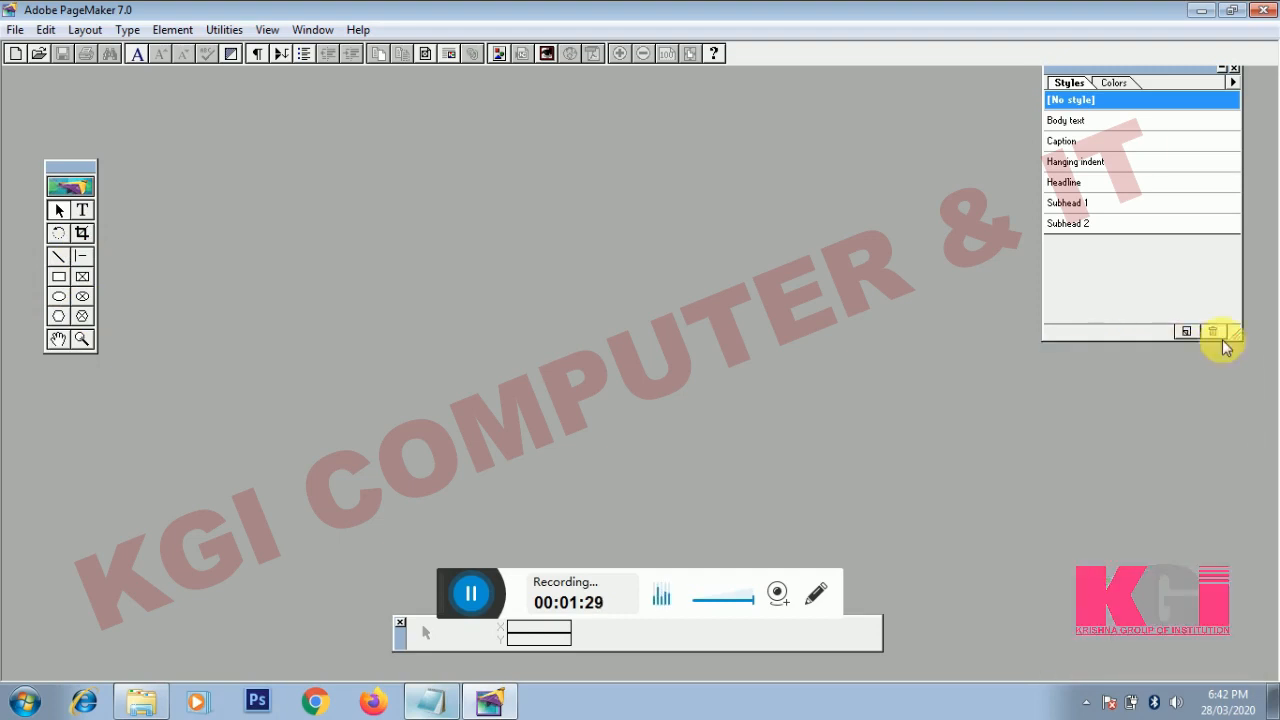
{"action": "left_click_drag", "start_coordinate": [1090, 78], "coordinate": [1114, 92]}
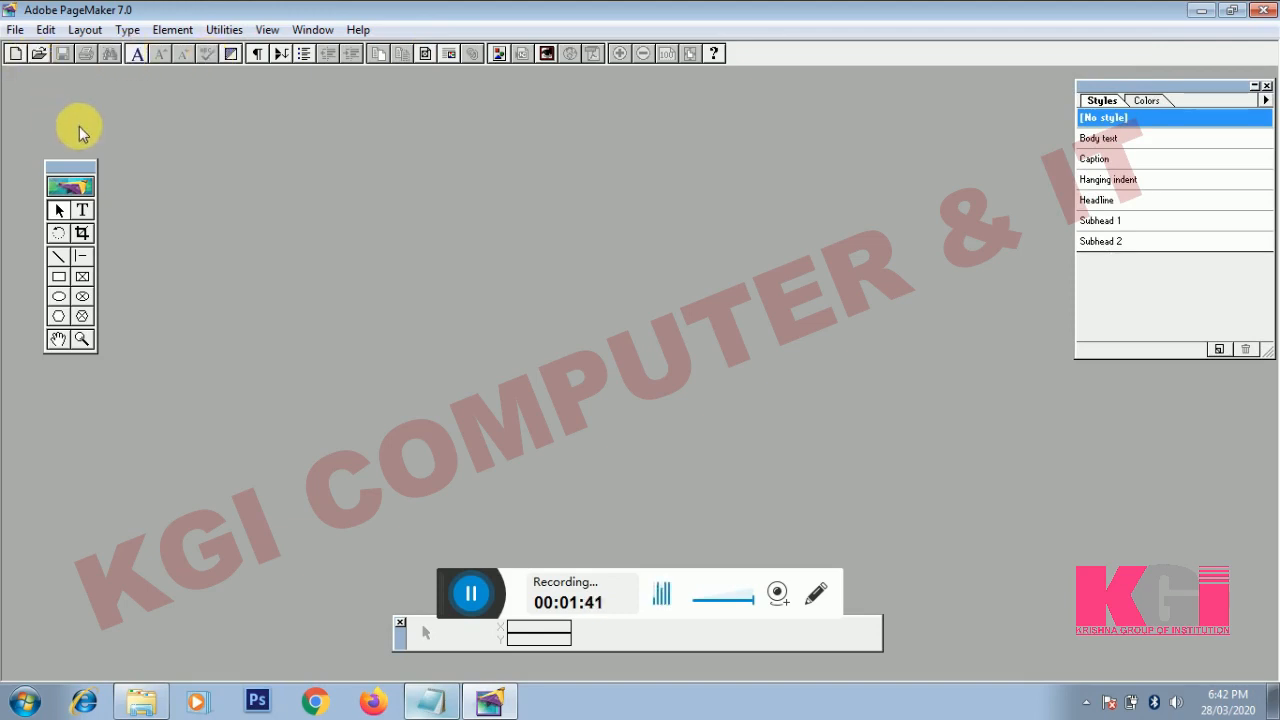
Start a new publication and choose A4 as its page size.
{"action": "left_click", "coordinate": [16, 31]}
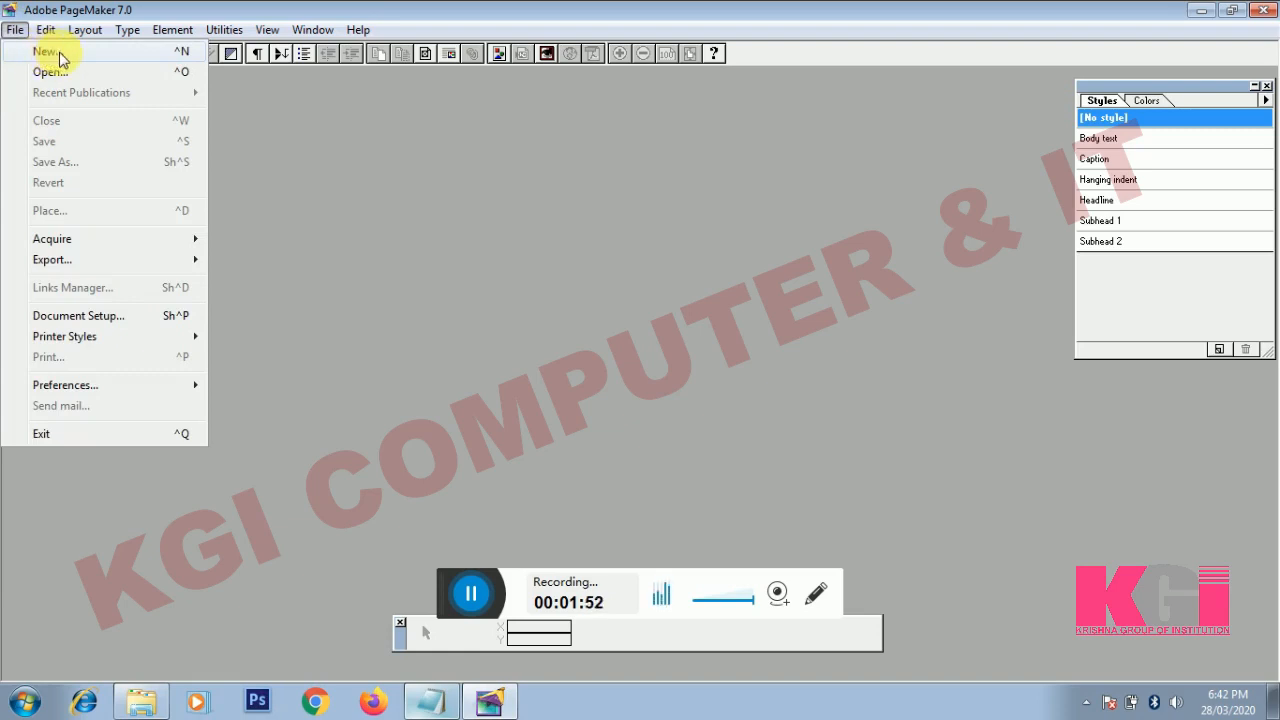
{"action": "left_click", "coordinate": [59, 58]}
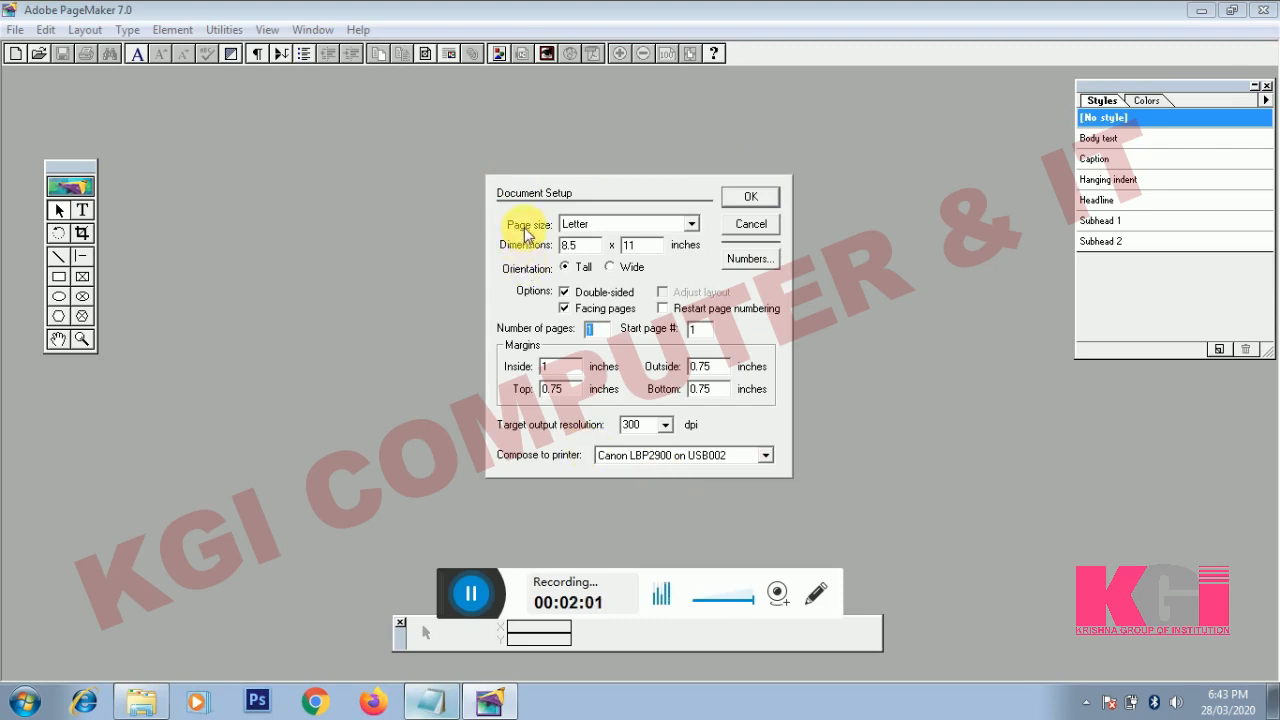
{"action": "left_click", "coordinate": [583, 228]}
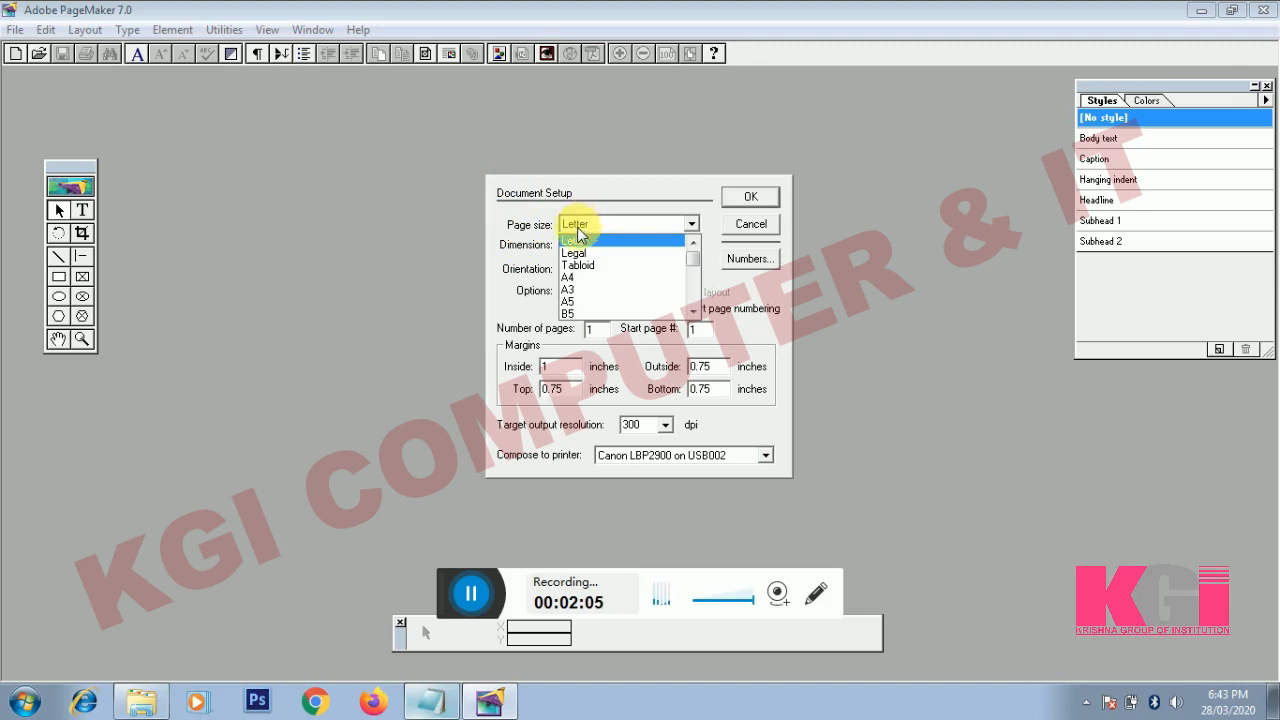
{"action": "left_click", "coordinate": [576, 286]}
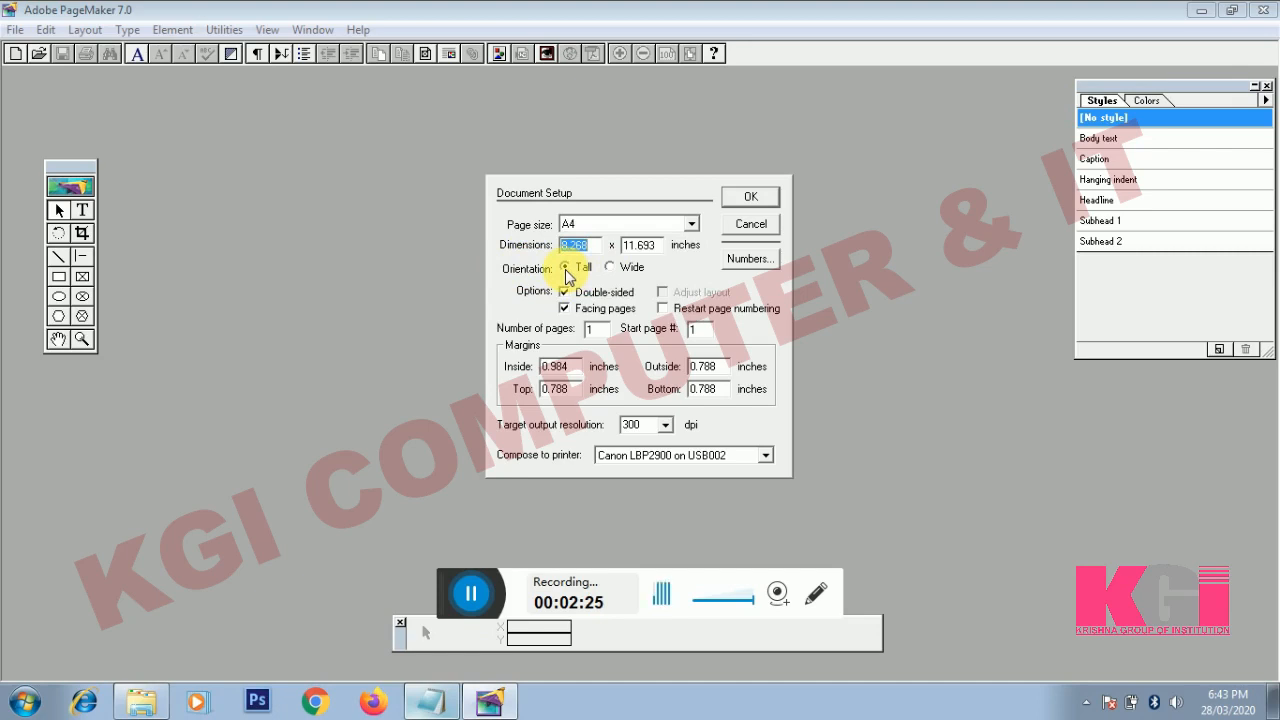
Try the Wide orientation and the A3 and A5 page sizes in the document setup.
{"action": "left_click", "coordinate": [609, 267]}
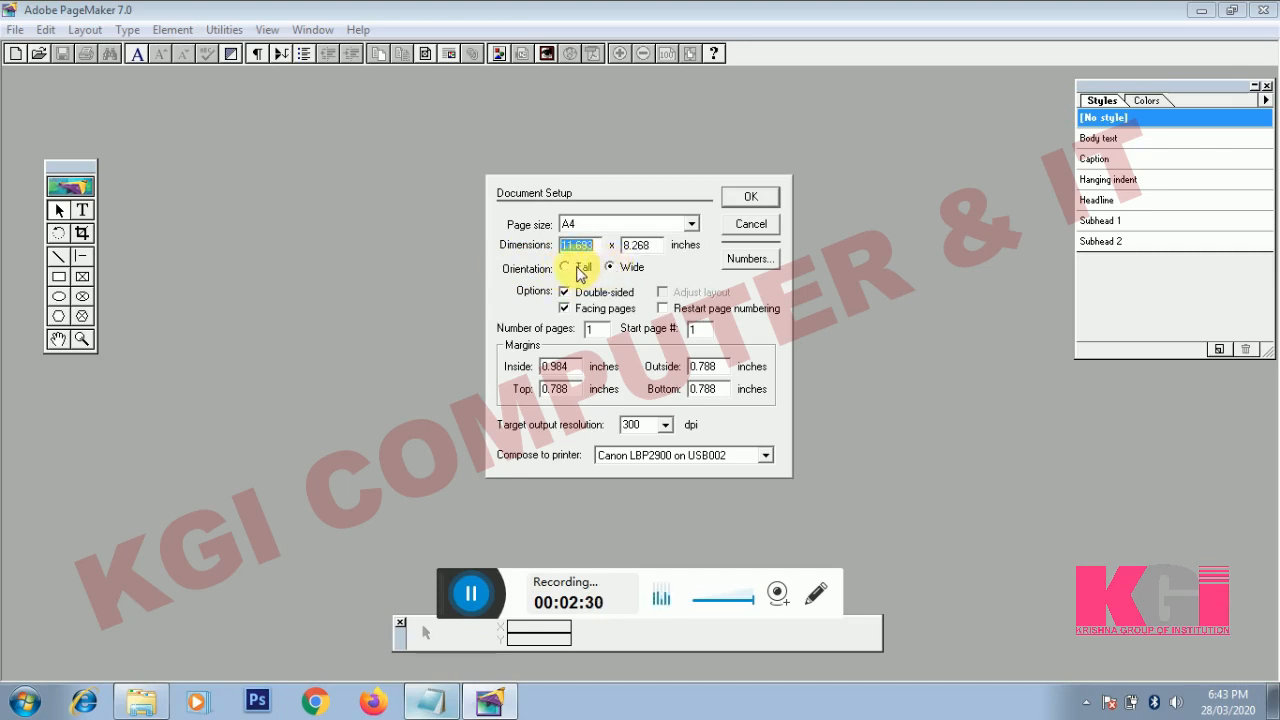
{"action": "left_click", "coordinate": [568, 268]}
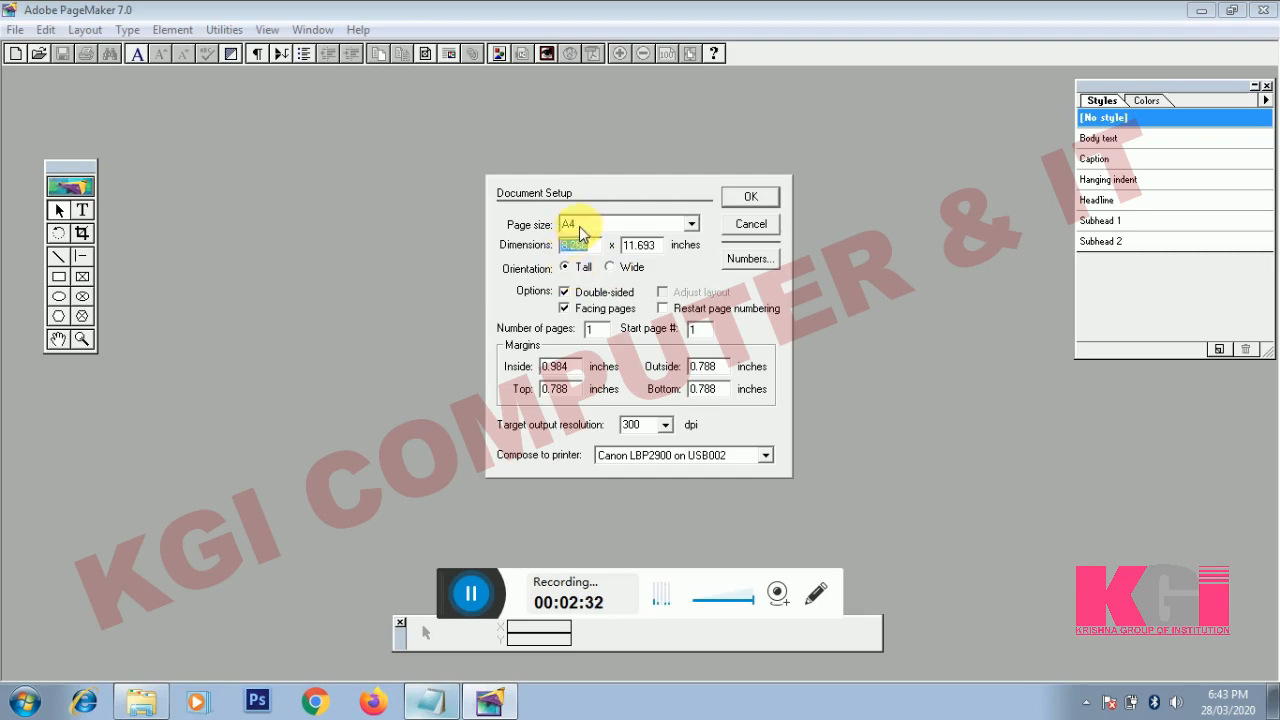
{"action": "left_click", "coordinate": [594, 226]}
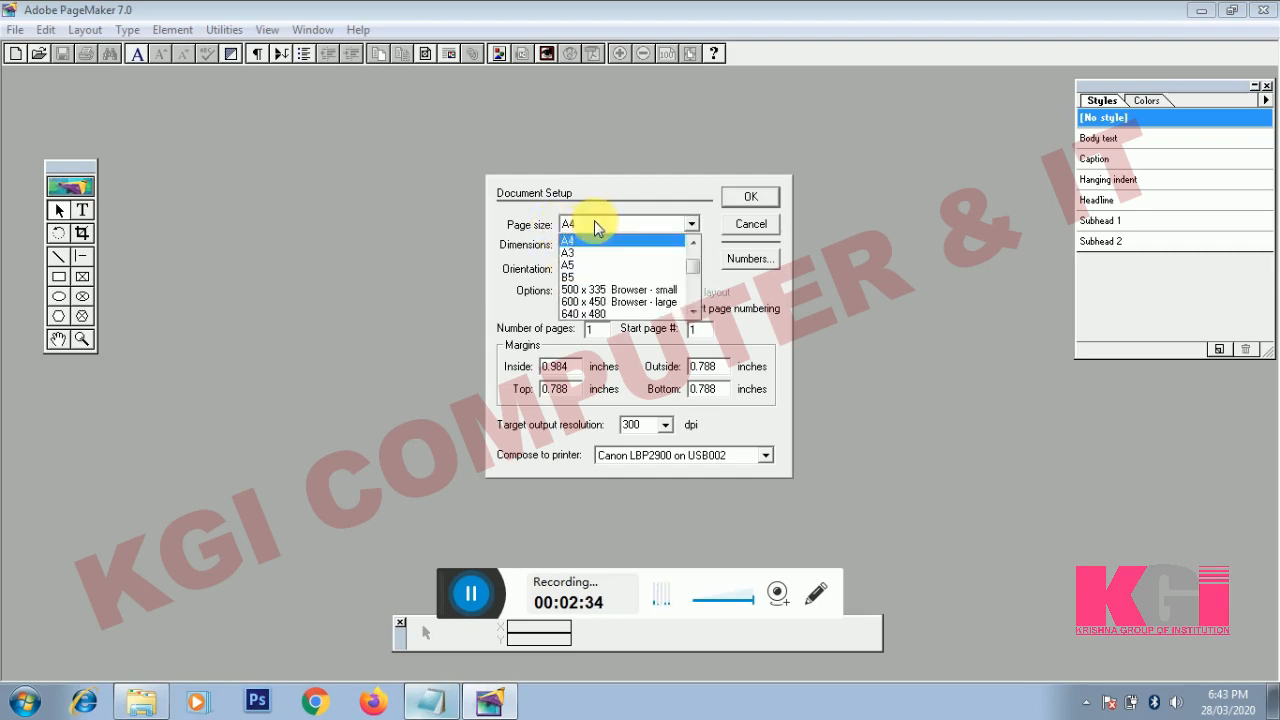
{"action": "left_click", "coordinate": [575, 252]}
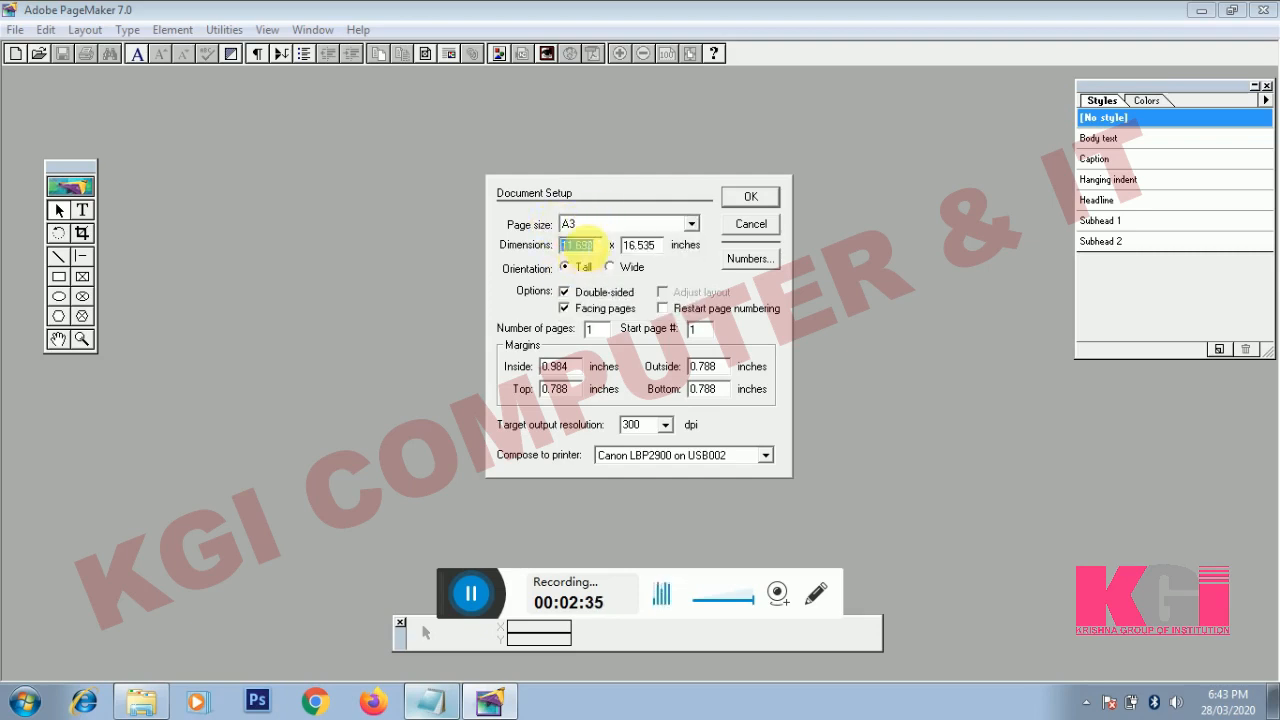
{"action": "left_click", "coordinate": [571, 220]}
{"action": "left_click", "coordinate": [582, 259]}
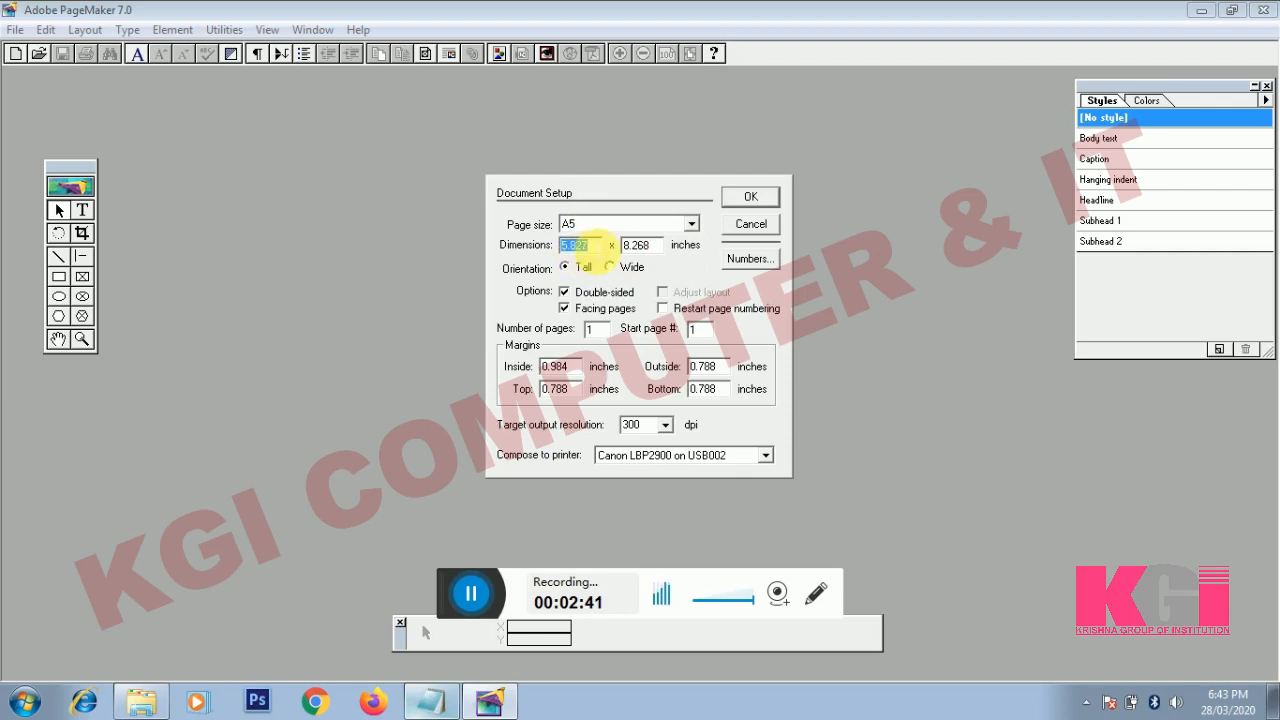
Create the publication with the A4 page size and move the toolbox a little closer to the page.
{"action": "left_click", "coordinate": [625, 224]}
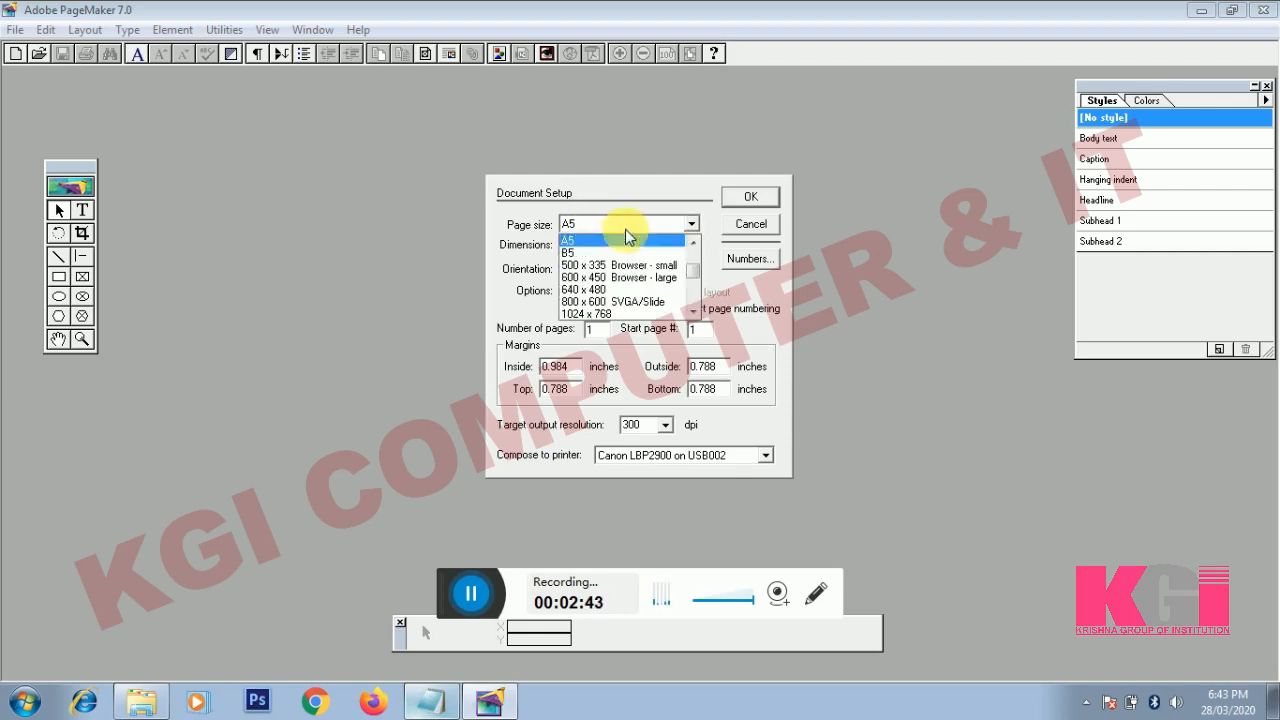
{"action": "scroll", "coordinate": [690, 252], "scroll_direction": "up", "scroll_amount": 2}
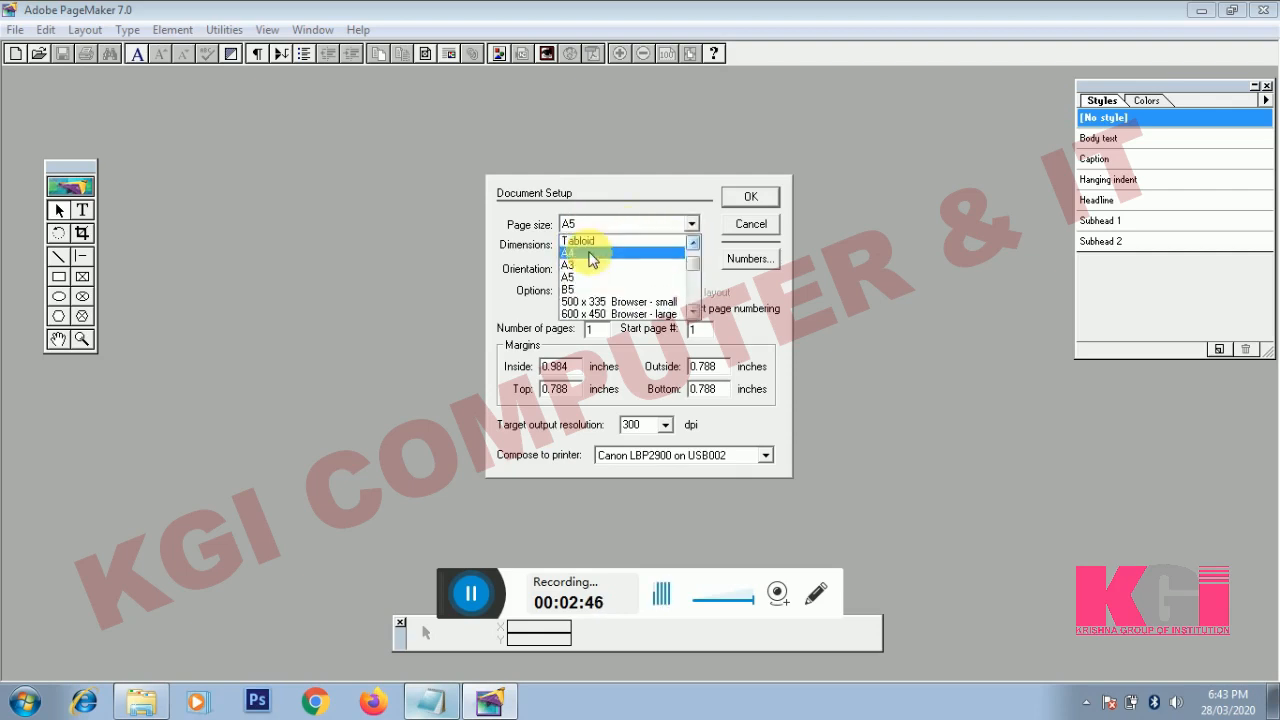
{"action": "left_click", "coordinate": [590, 258]}
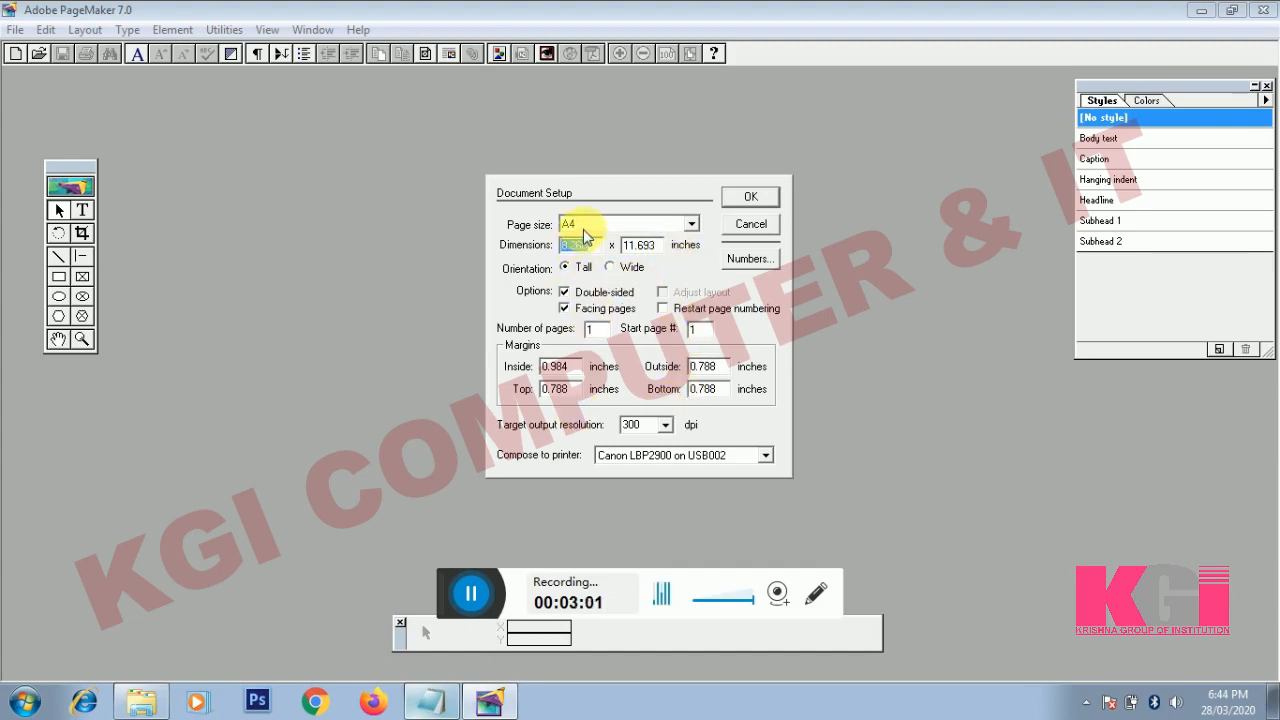
{"action": "left_click", "coordinate": [732, 201]}
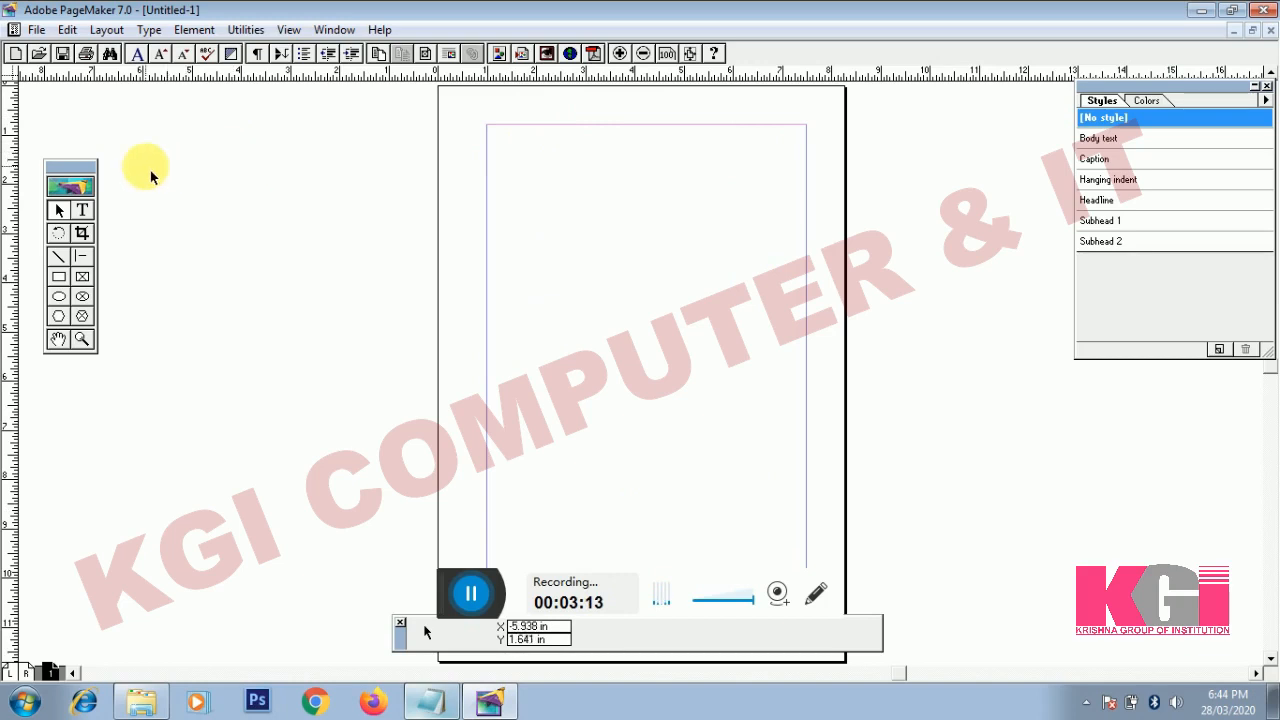
{"action": "left_click_drag", "start_coordinate": [86, 170], "coordinate": [109, 137]}
Examine the commands available in the program's menus, especially those for file handling and editing.
{"action": "left_click", "coordinate": [38, 30]}
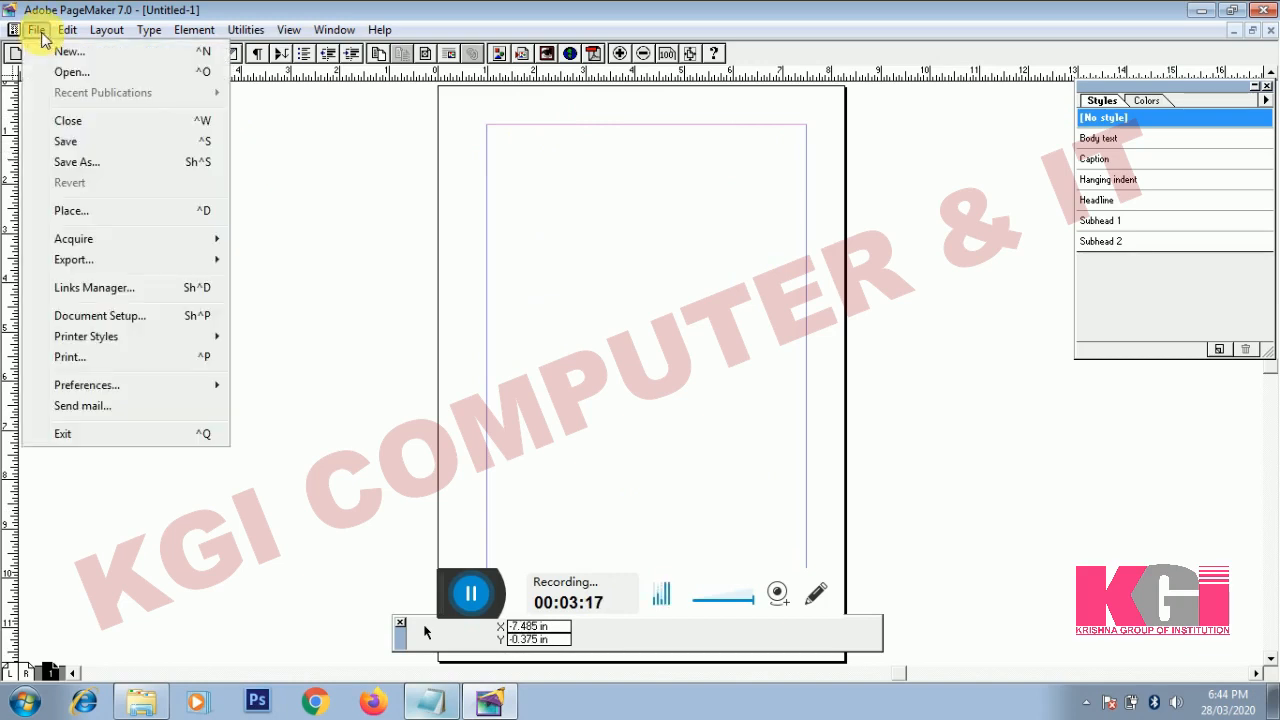
{"action": "left_click", "coordinate": [66, 30]}
{"action": "left_click", "coordinate": [99, 30]}
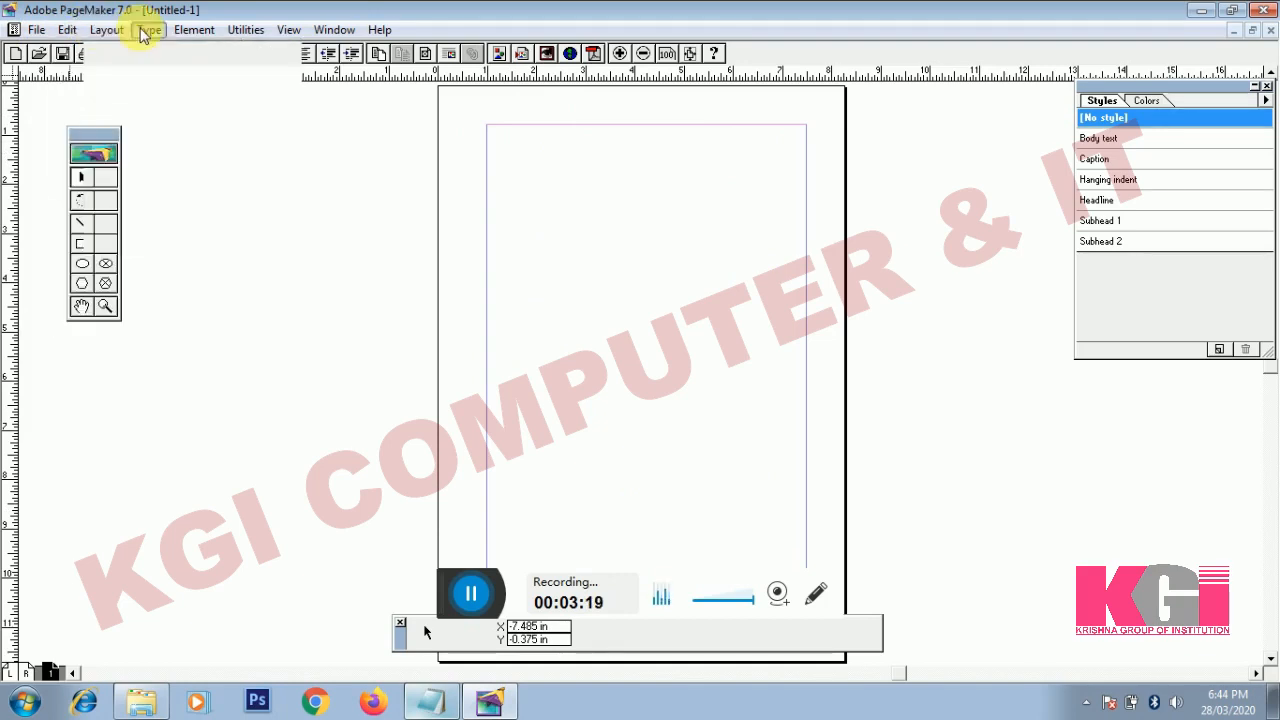
{"action": "left_click", "coordinate": [158, 31]}
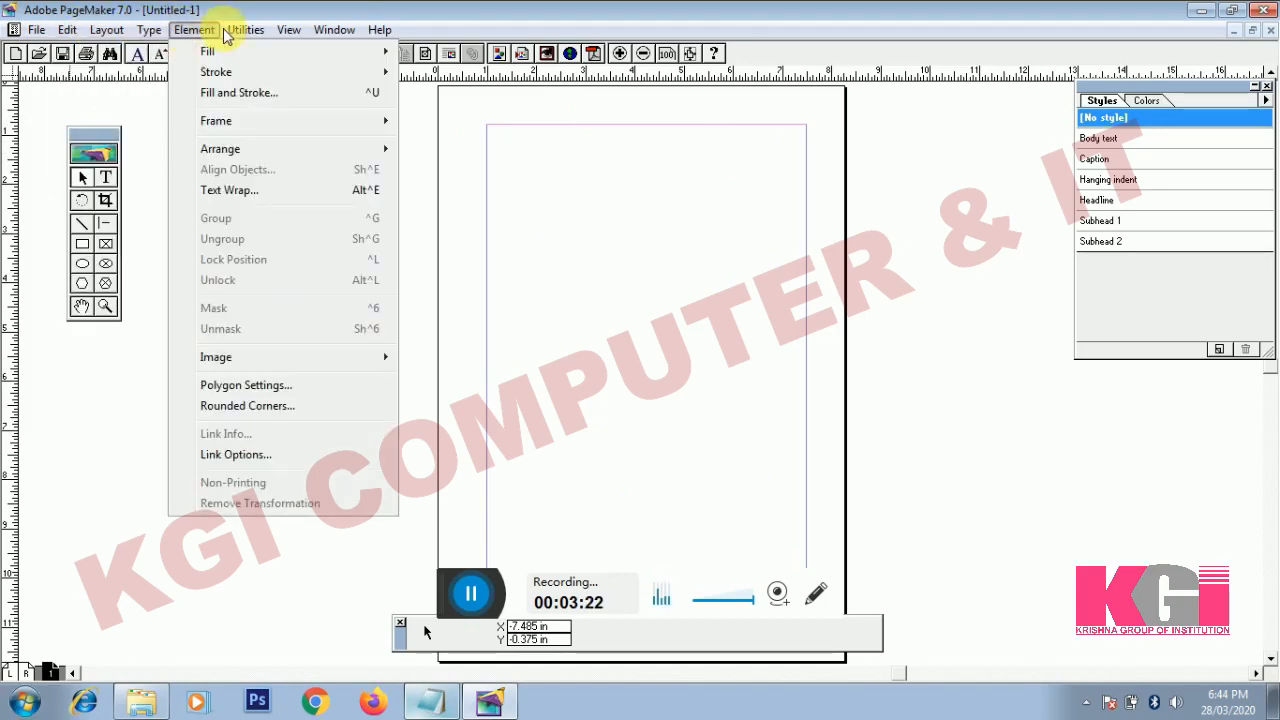
{"action": "mouse_move", "coordinate": [319, 38]}
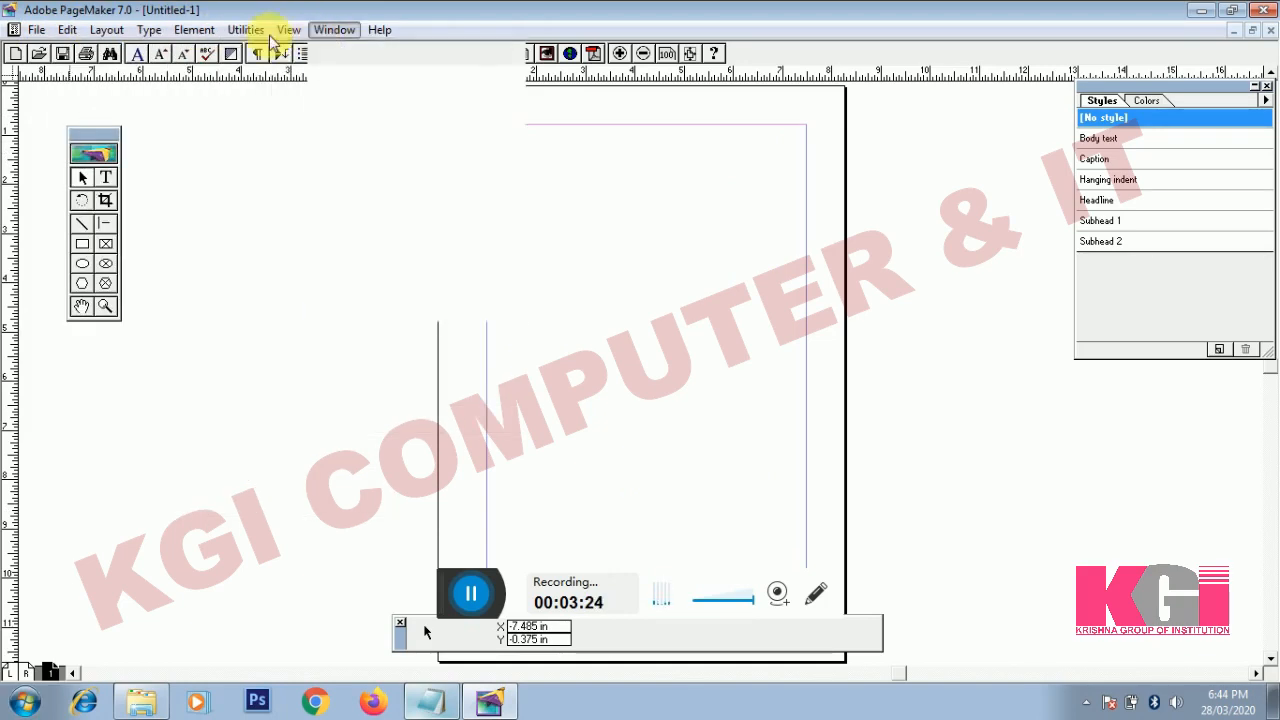
{"action": "left_click", "coordinate": [37, 30]}
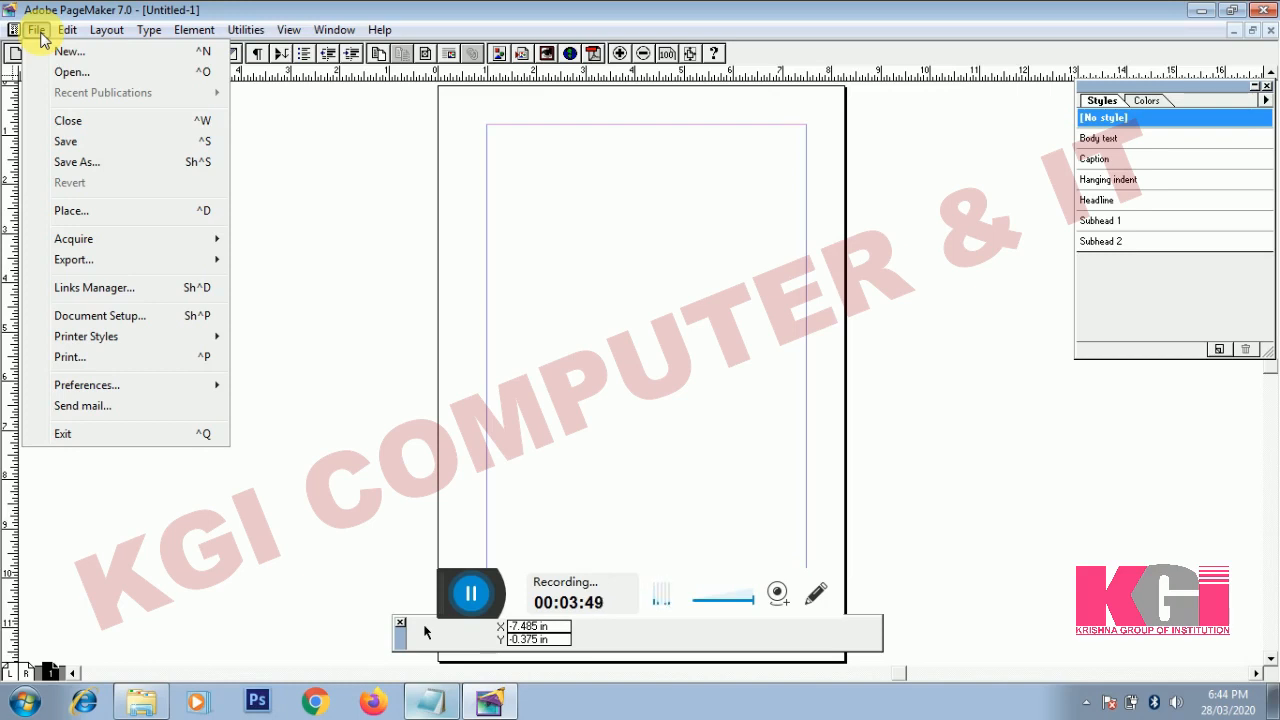
{"action": "key", "text": "Right"}
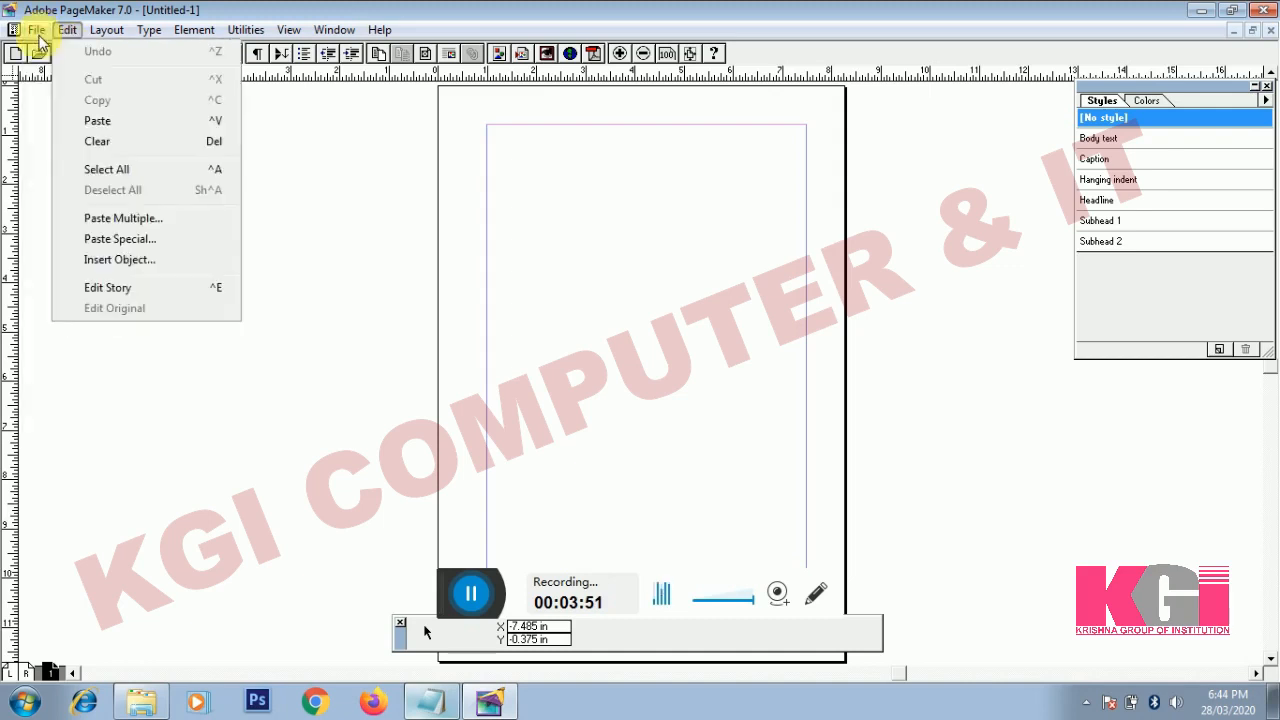
{"action": "left_click", "coordinate": [37, 32]}
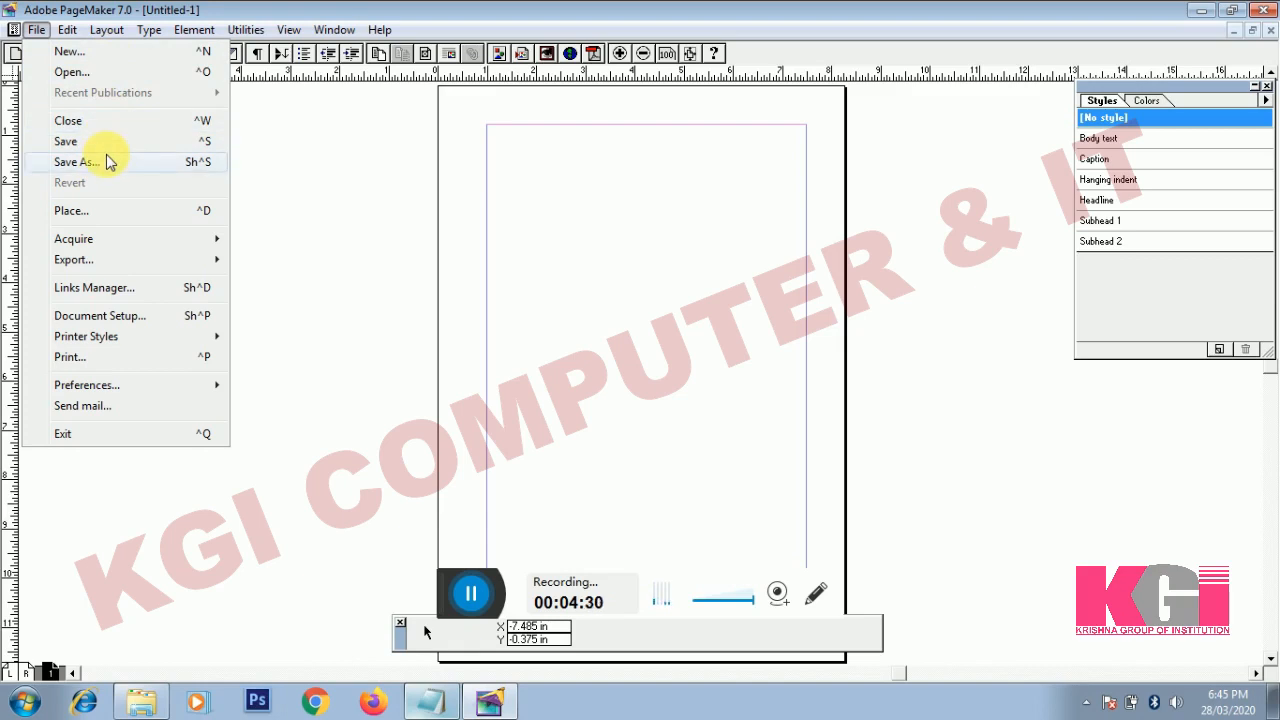
{"action": "left_click", "coordinate": [357, 160]}
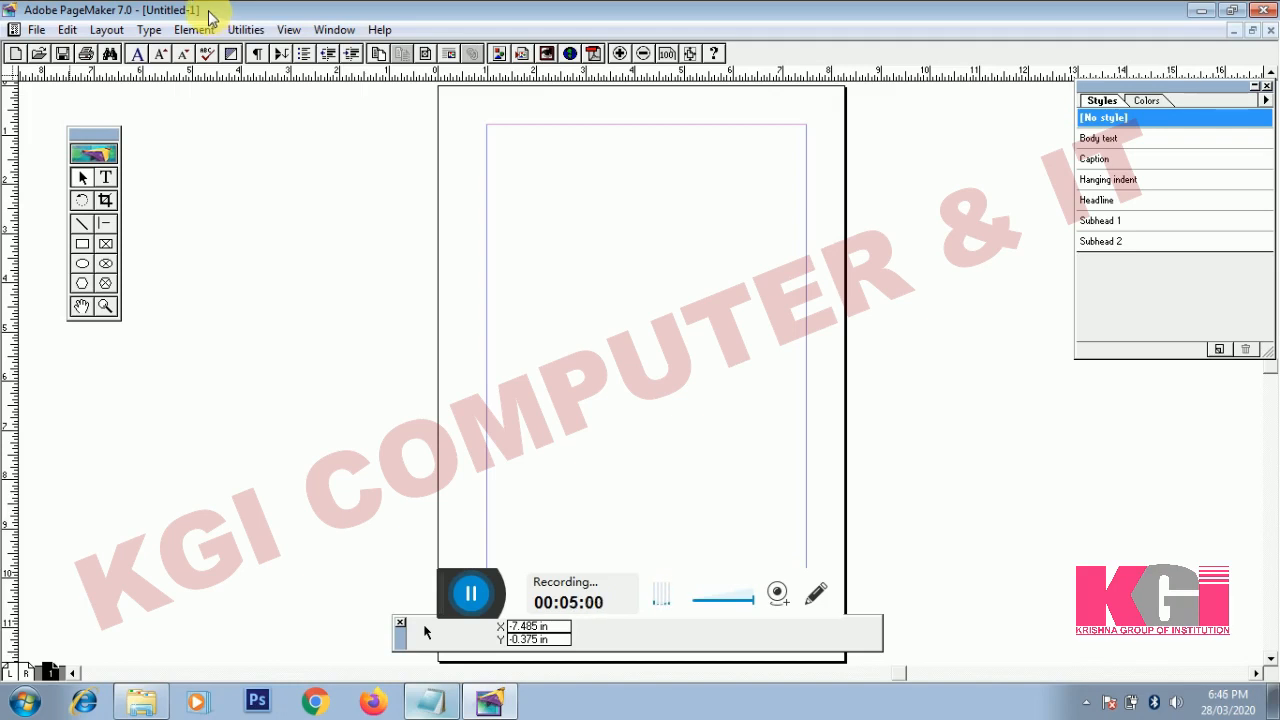
Create another new publication with the Letter page size, Tall orientation and the default margins.
{"action": "left_click", "coordinate": [36, 29]}
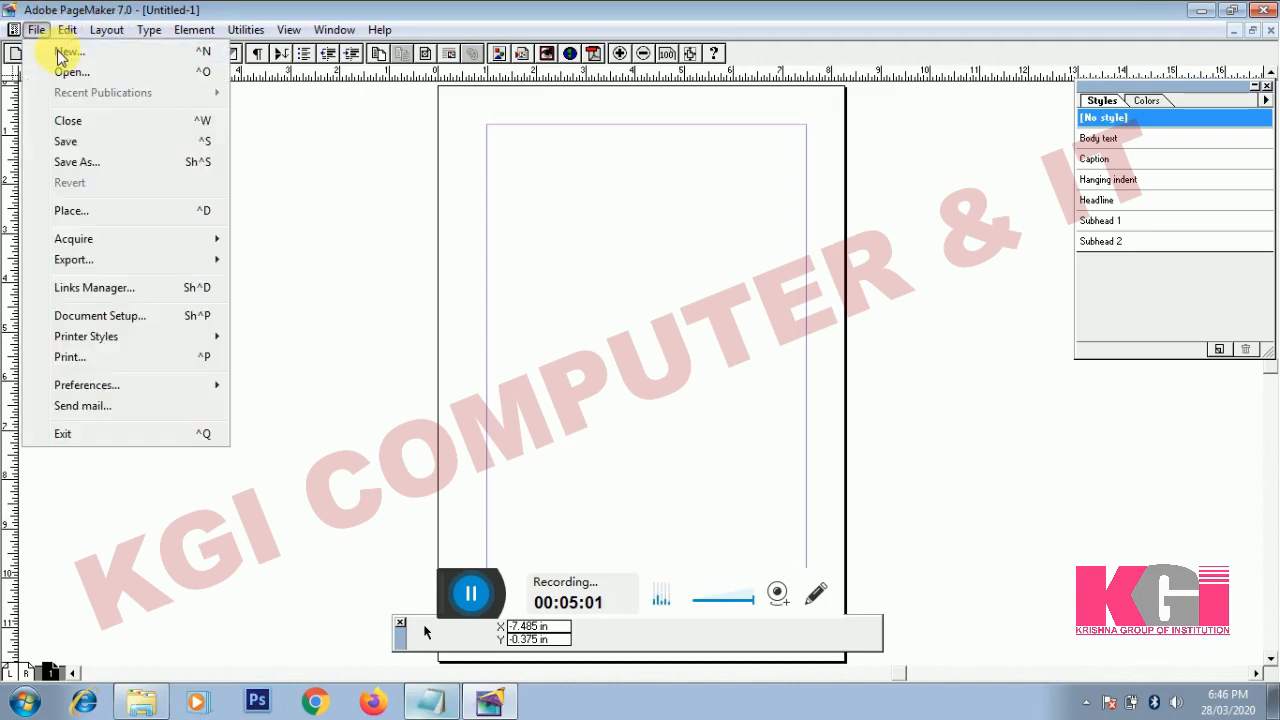
{"action": "left_click", "coordinate": [63, 52]}
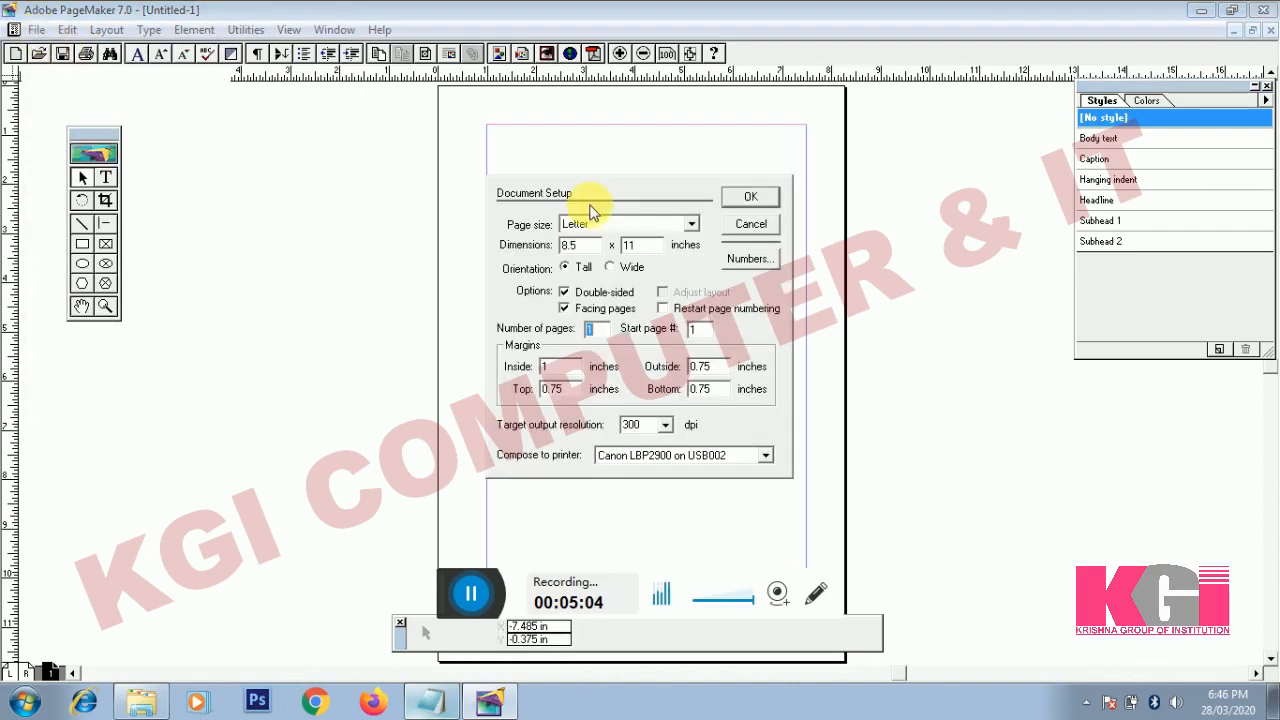
{"action": "left_click", "coordinate": [748, 197]}
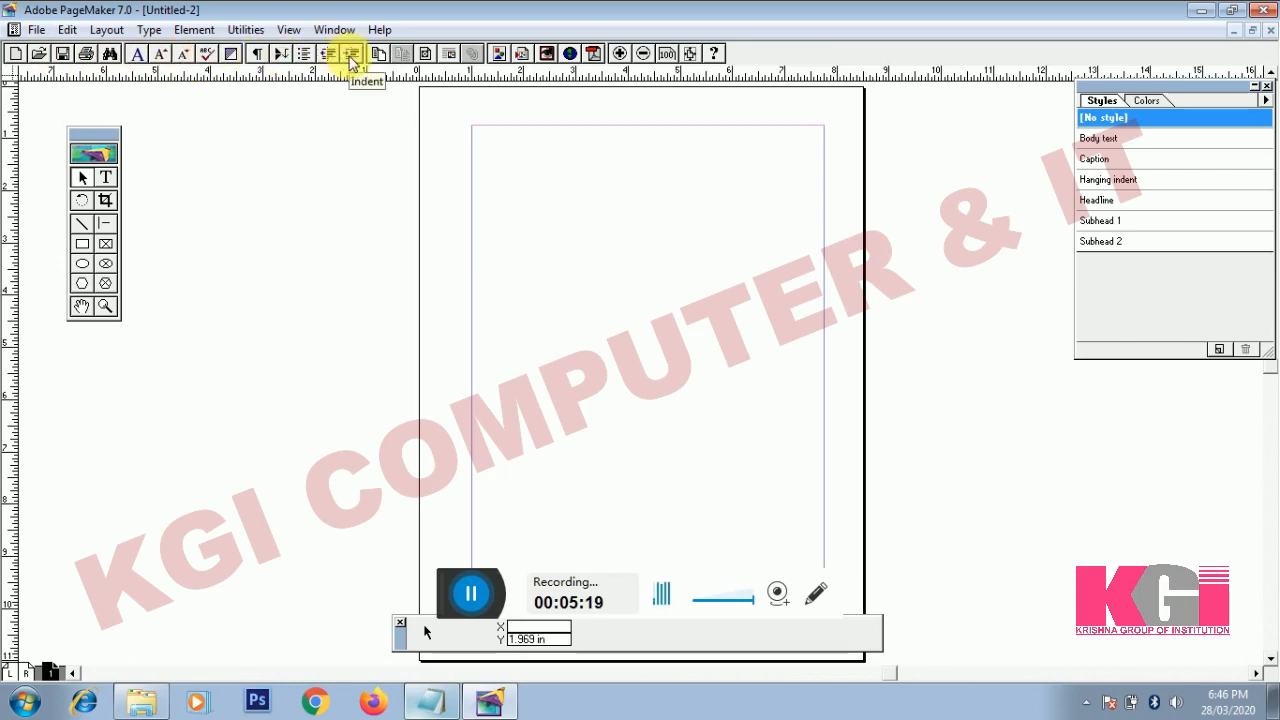
View the setup options for a new publication and the Open Publication dialog, leaving both without changes.
{"action": "left_click", "coordinate": [20, 57]}
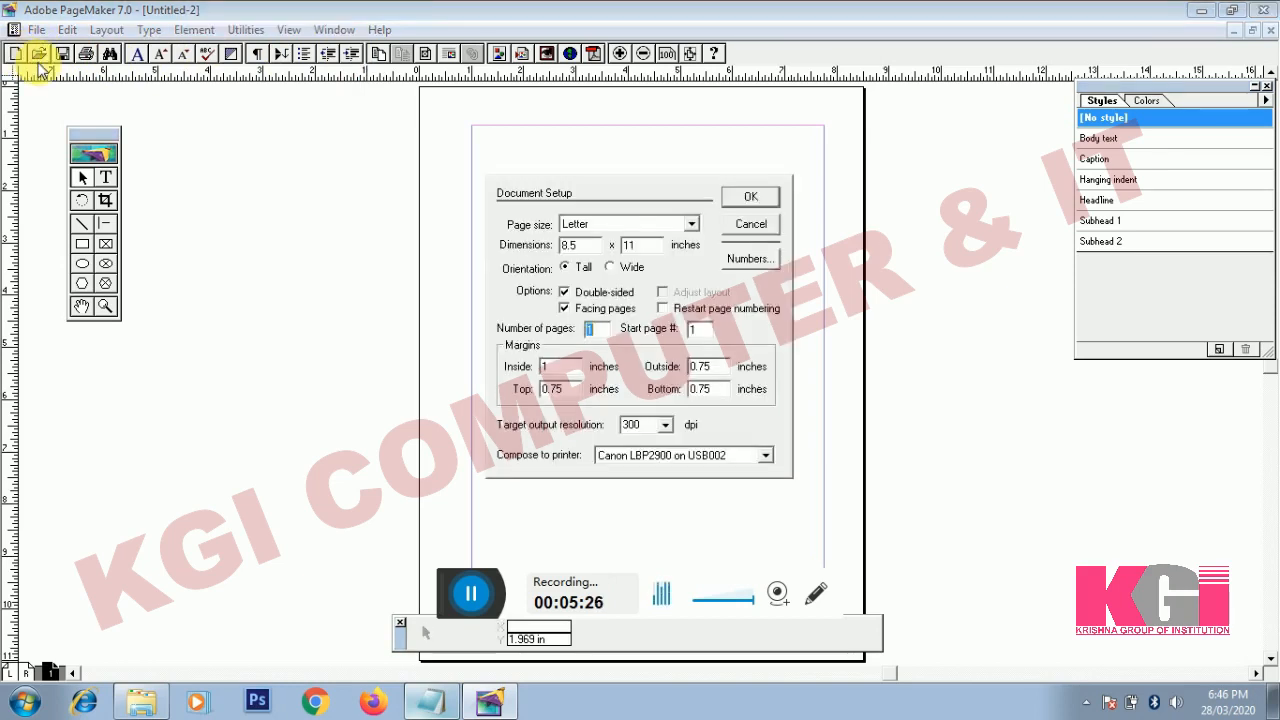
{"action": "left_click", "coordinate": [736, 227]}
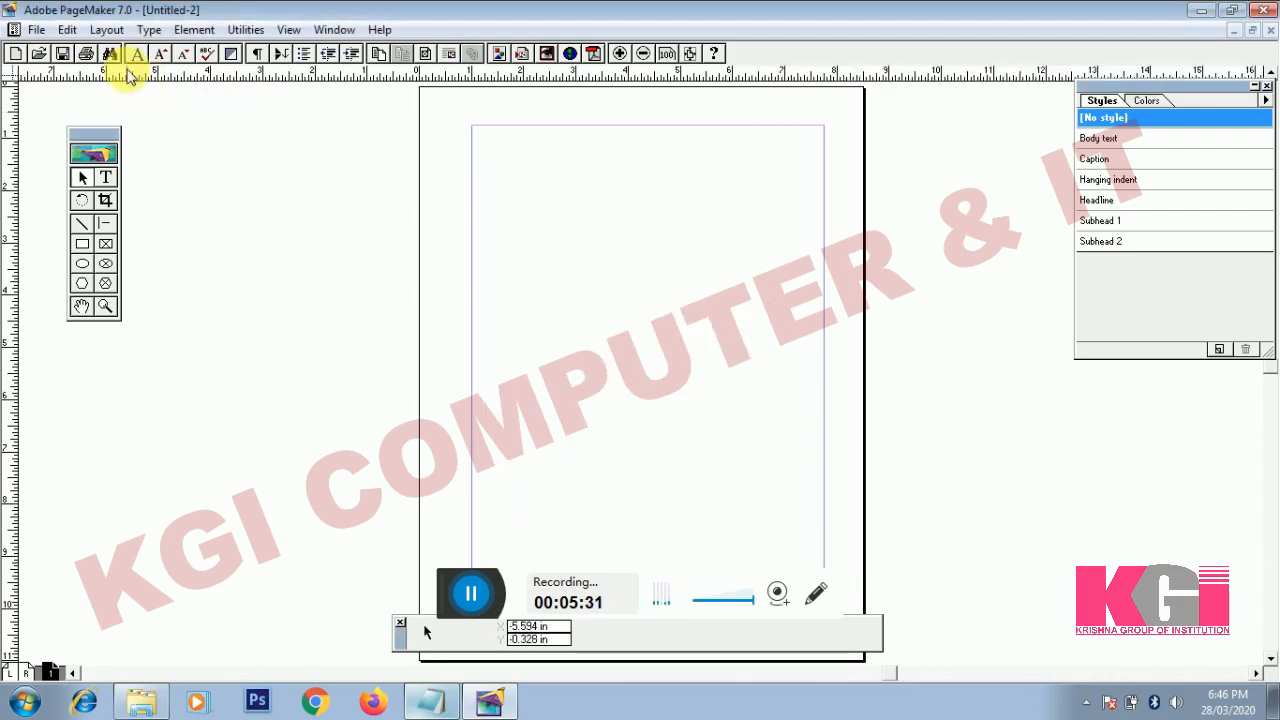
{"action": "left_click", "coordinate": [42, 62]}
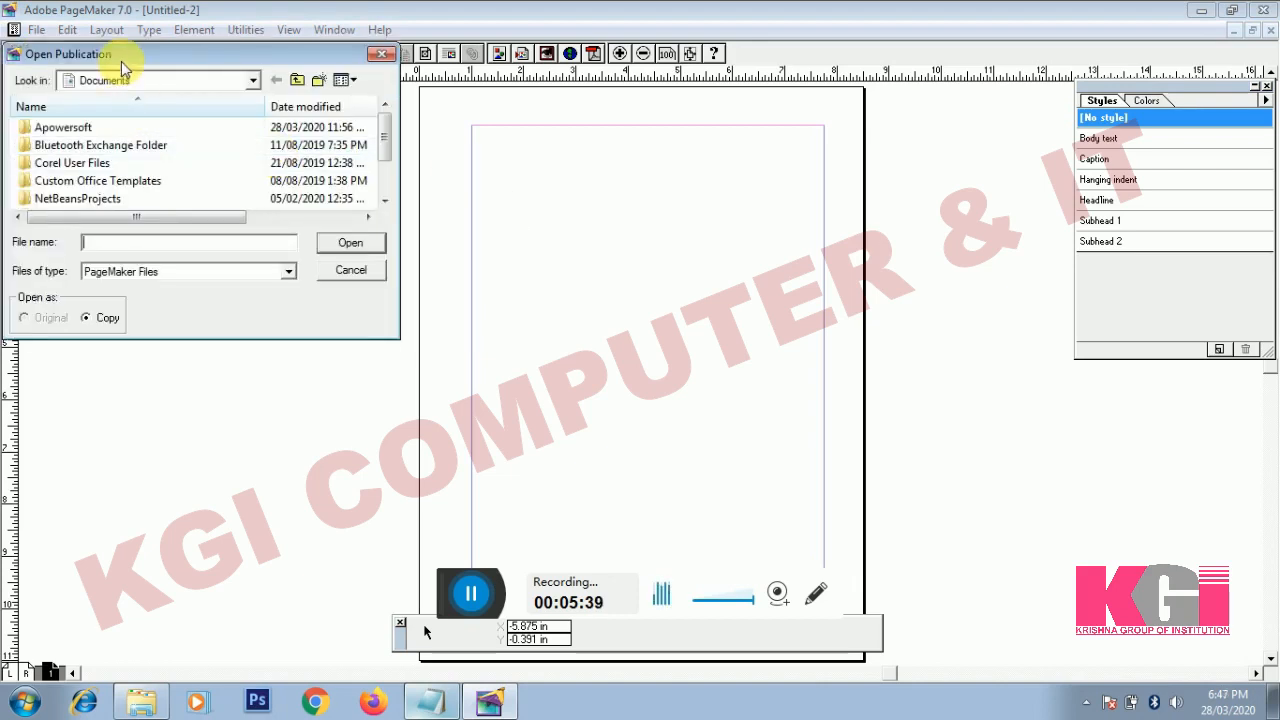
{"action": "left_click_drag", "start_coordinate": [123, 57], "coordinate": [144, 66]}
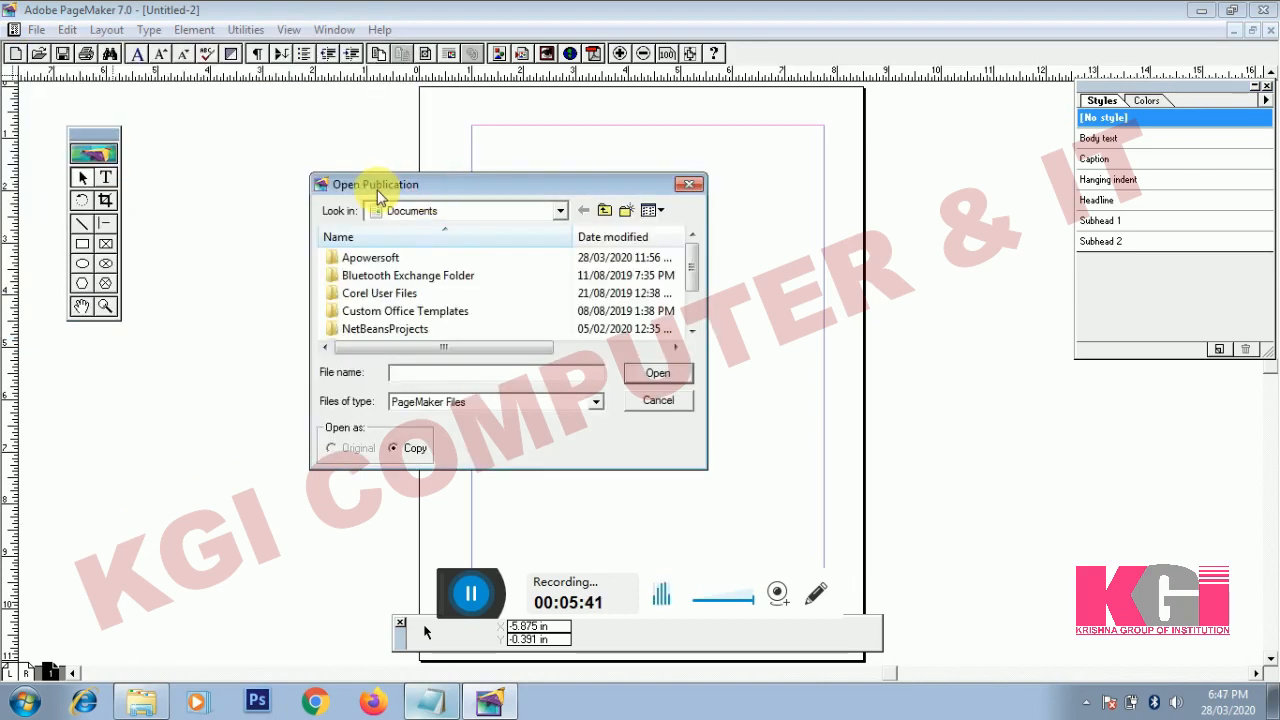
{"action": "left_click", "coordinate": [656, 403]}
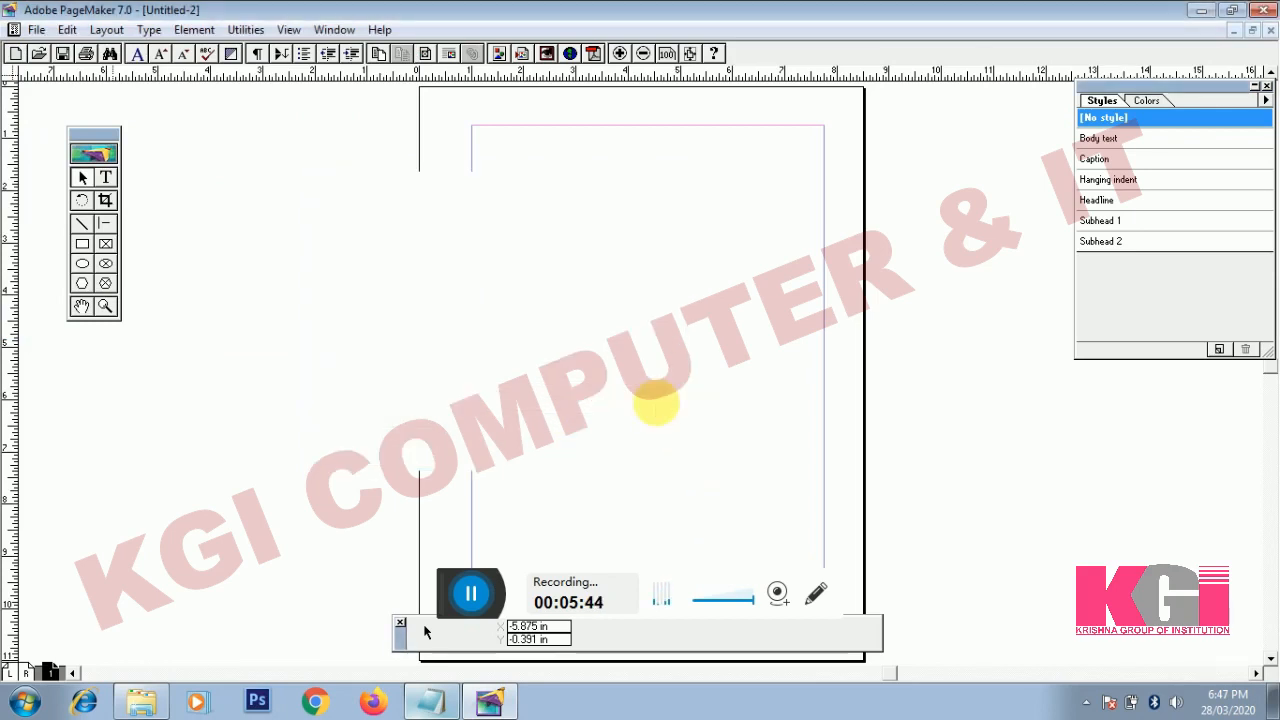
Save the publication on the Desktop under the name demo.
{"action": "left_click", "coordinate": [63, 55]}
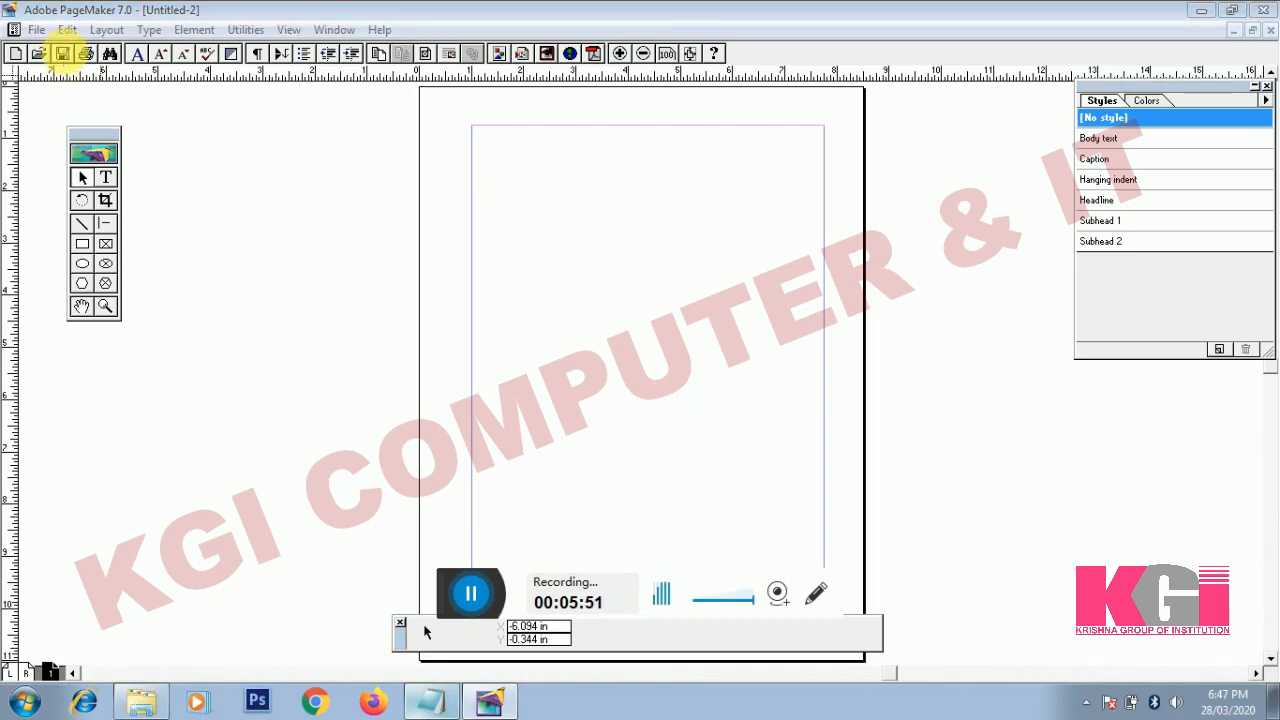
{"action": "left_click_drag", "start_coordinate": [68, 58], "coordinate": [338, 168]}
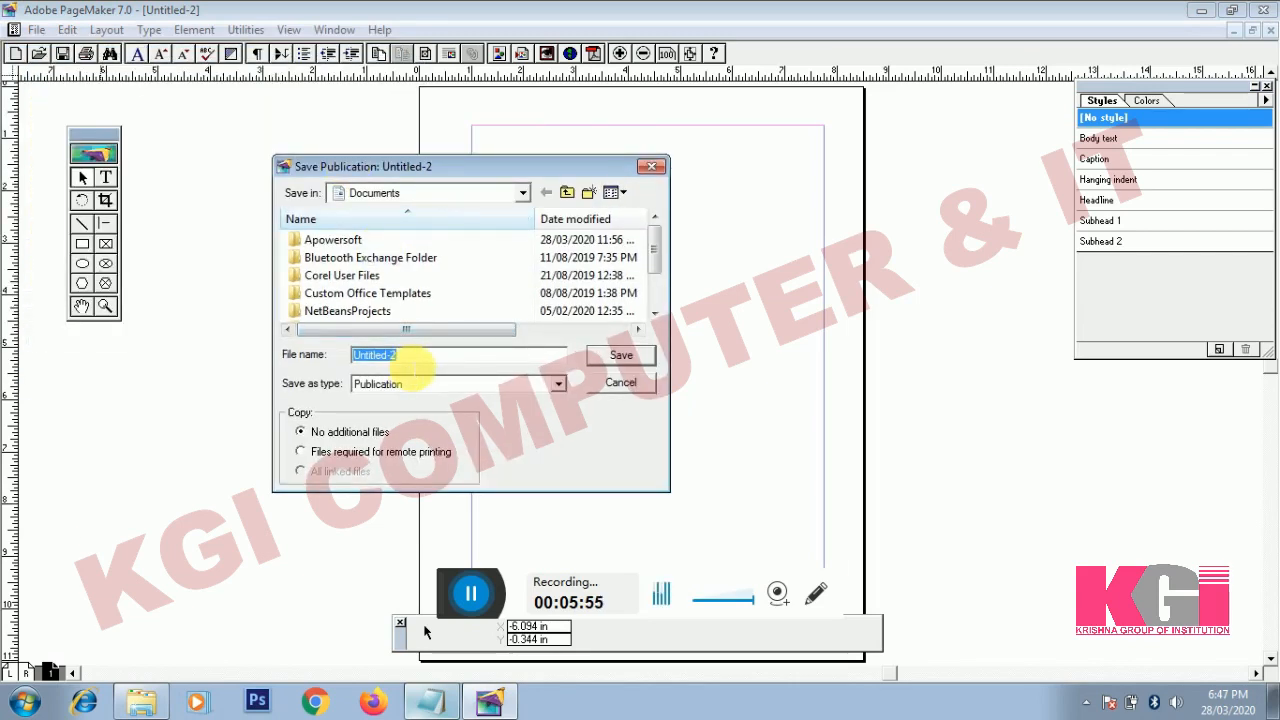
{"action": "left_click", "coordinate": [463, 194]}
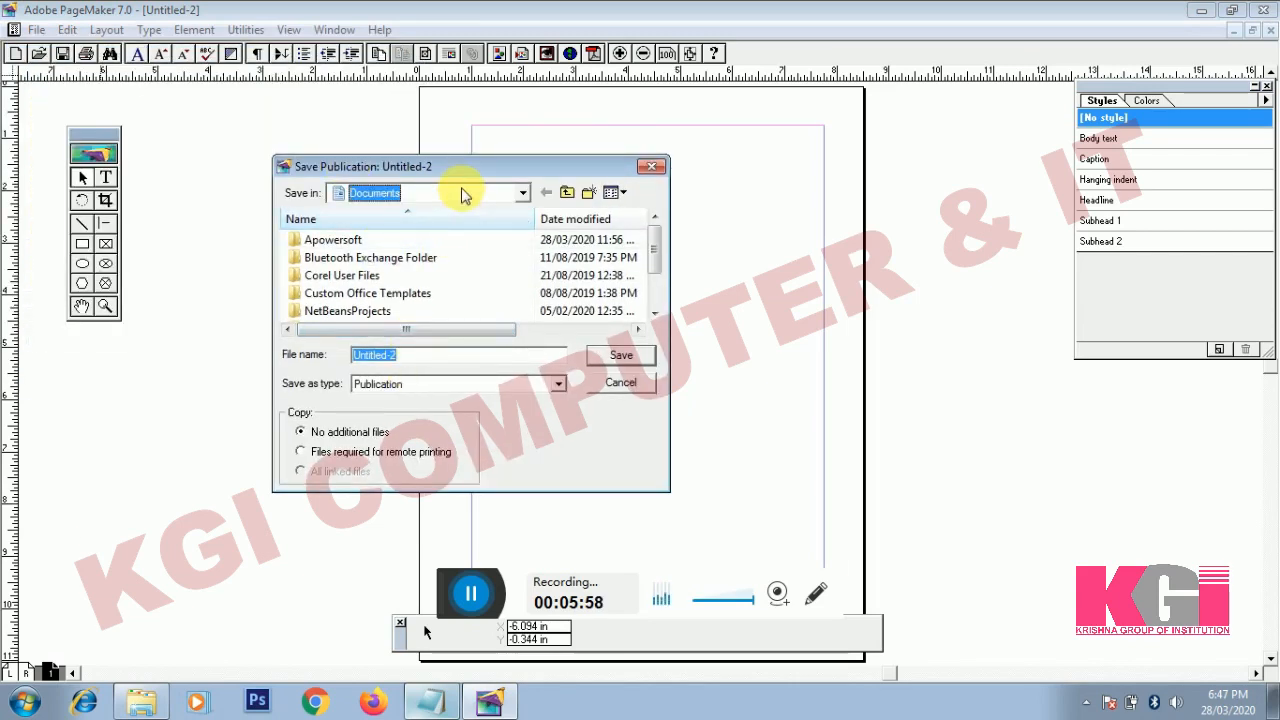
{"action": "left_click", "coordinate": [522, 193]}
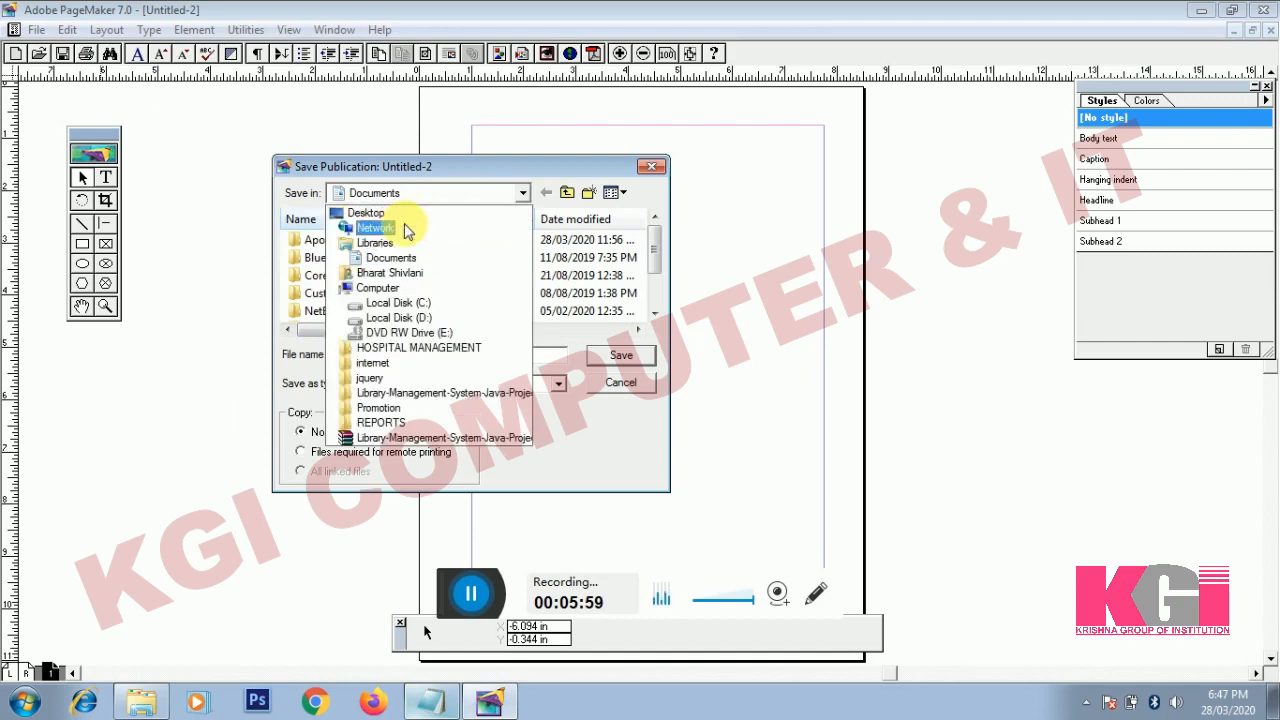
{"action": "left_click", "coordinate": [372, 214]}
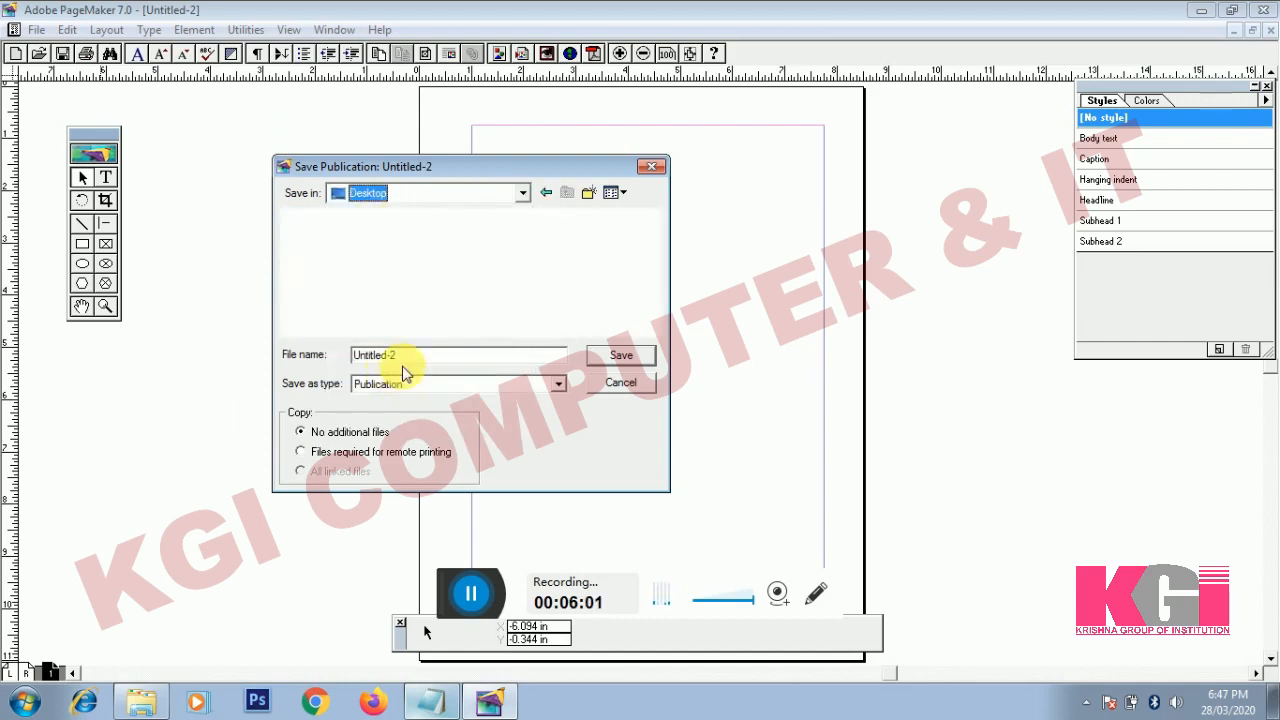
{"action": "double_click", "coordinate": [405, 360]}
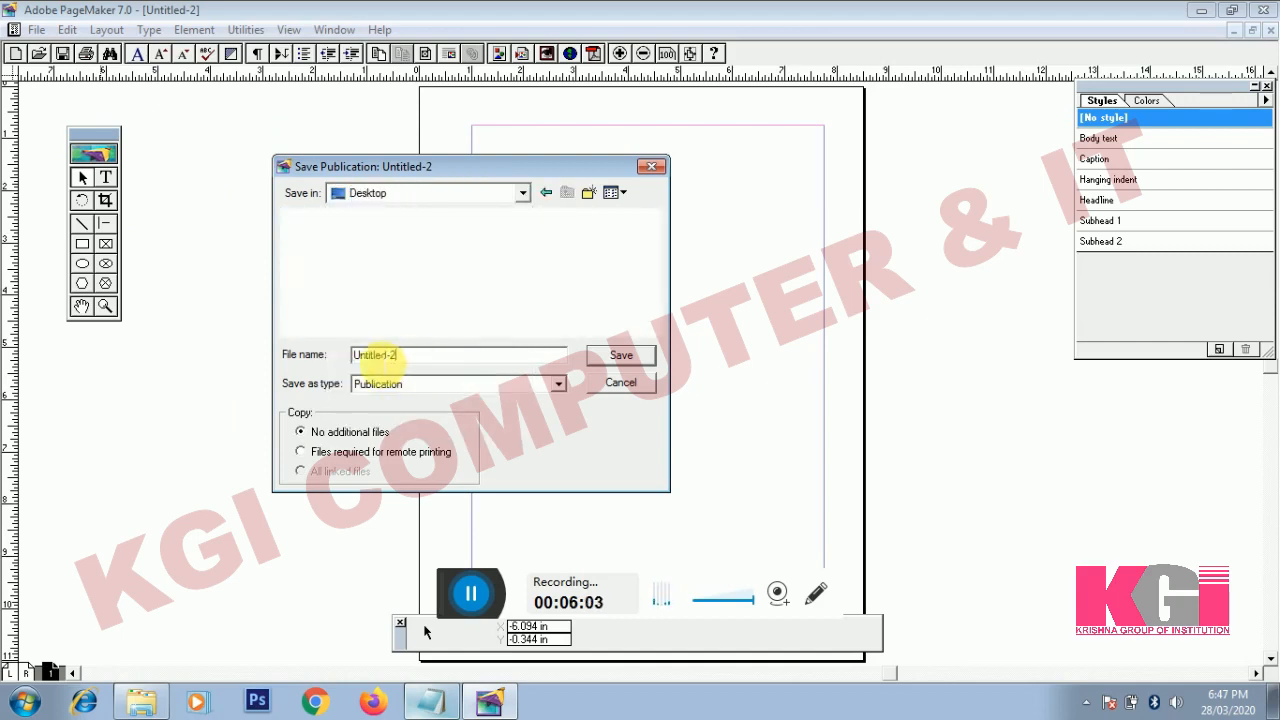
{"action": "type", "text": "demo"}
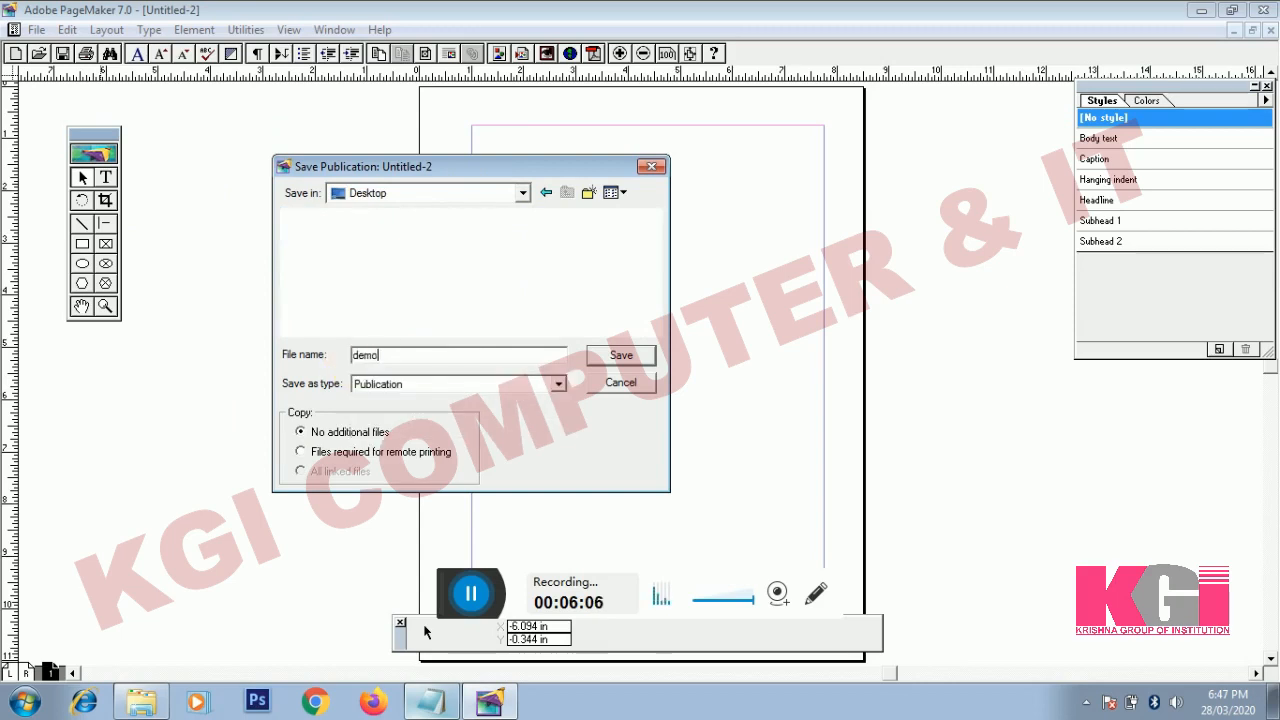
{"action": "left_click", "coordinate": [621, 357]}
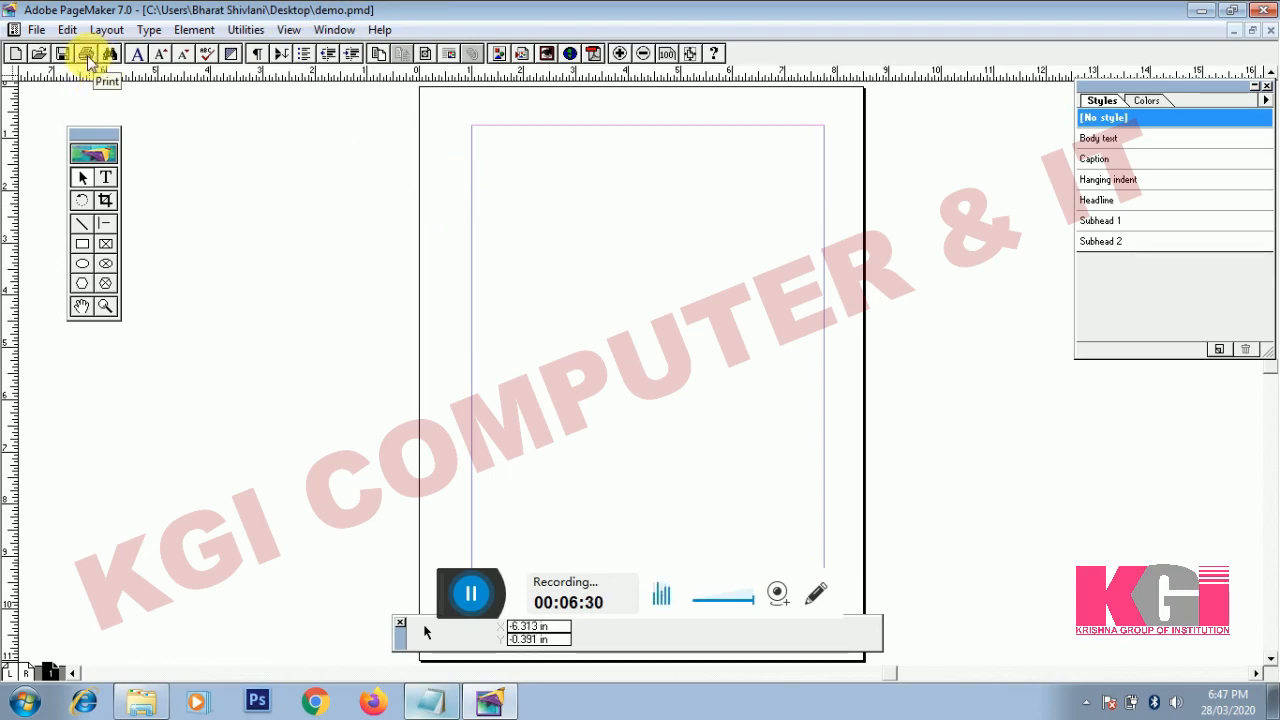
Draw a rectangle about 3.6 in wide and 2.3 in high in the upper part of the page.
{"action": "left_click", "coordinate": [83, 244]}
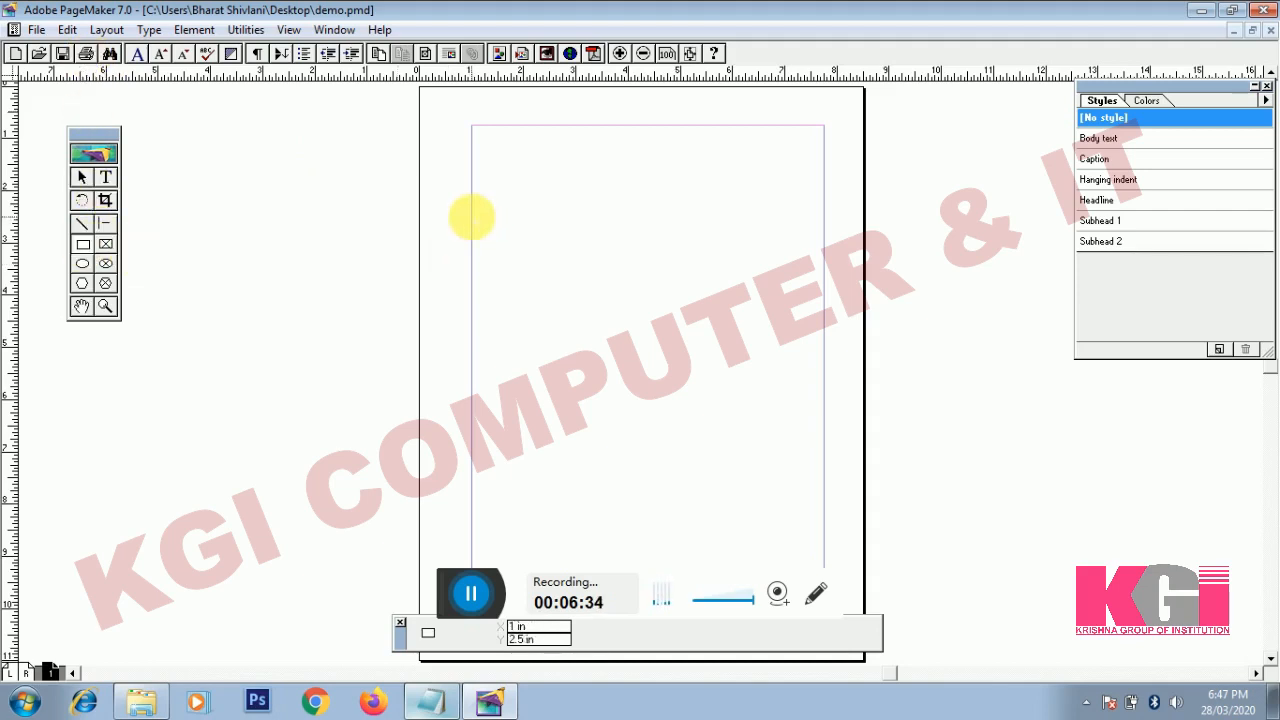
{"action": "left_click_drag", "start_coordinate": [495, 211], "coordinate": [685, 331]}
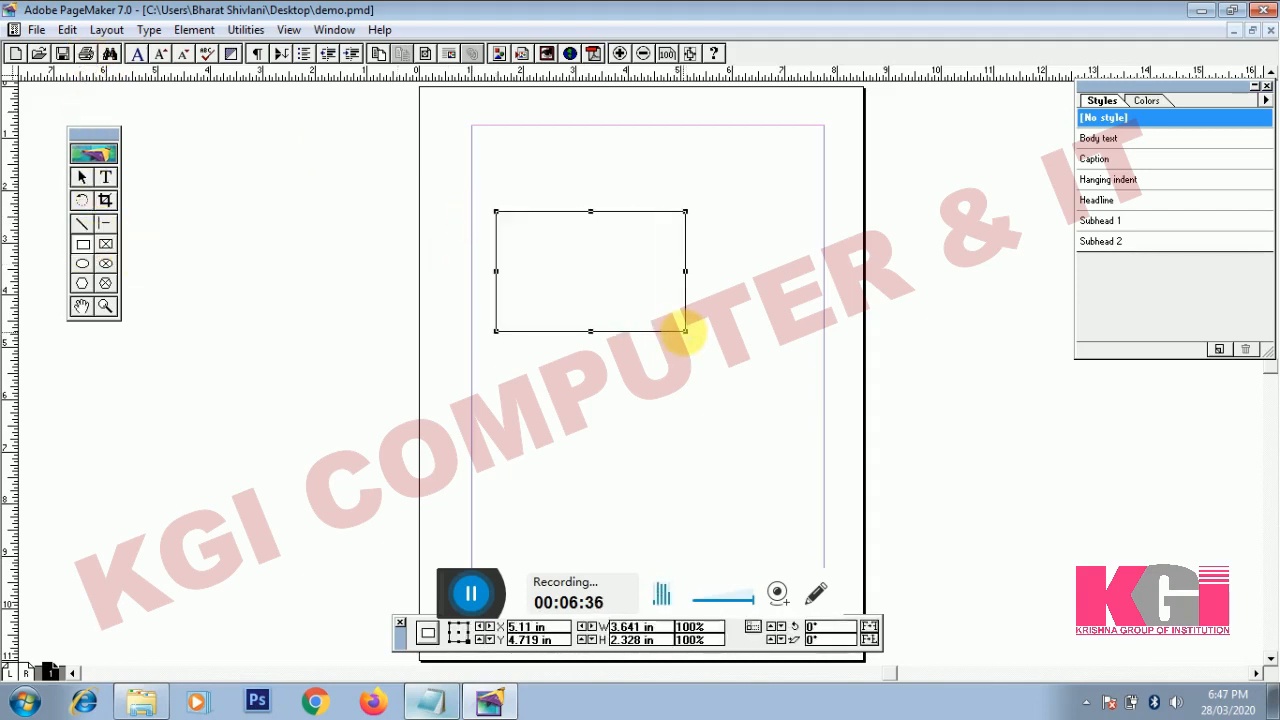
Try the print settings with the Canon LBP2900 printer and 4 copies, and leave without printing.
{"action": "left_click", "coordinate": [87, 56]}
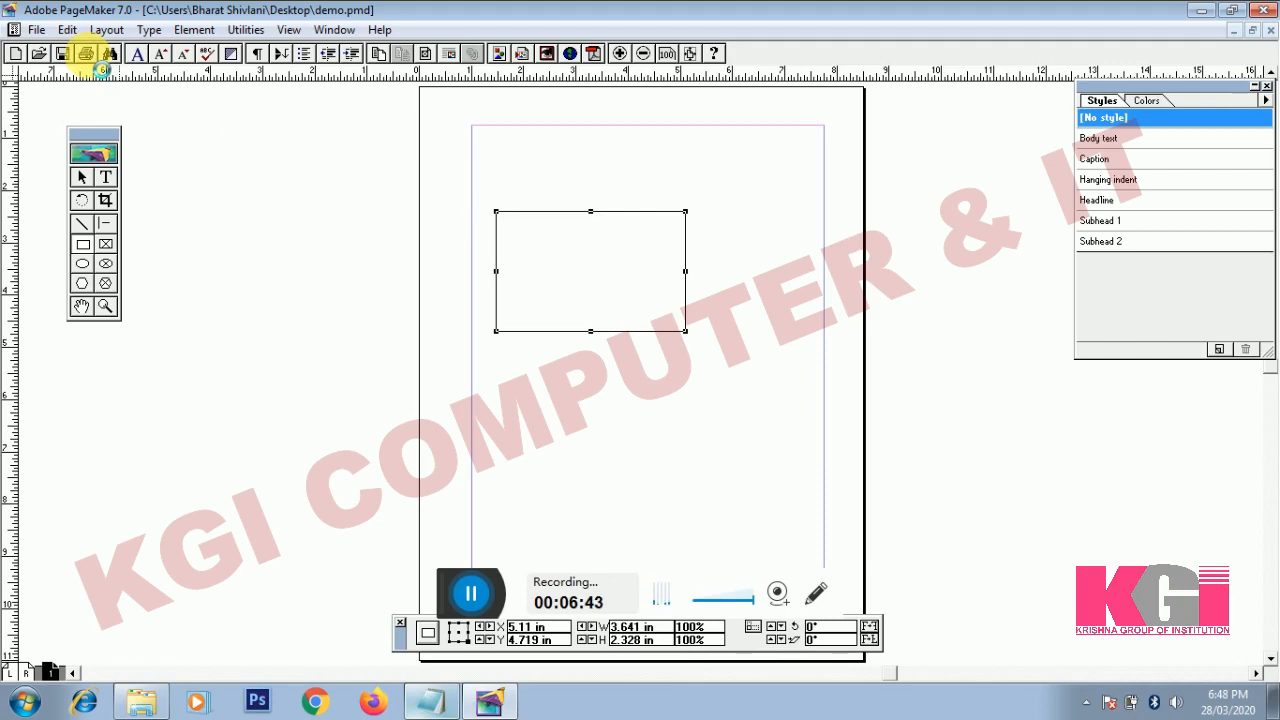
{"action": "left_click", "coordinate": [86, 54]}
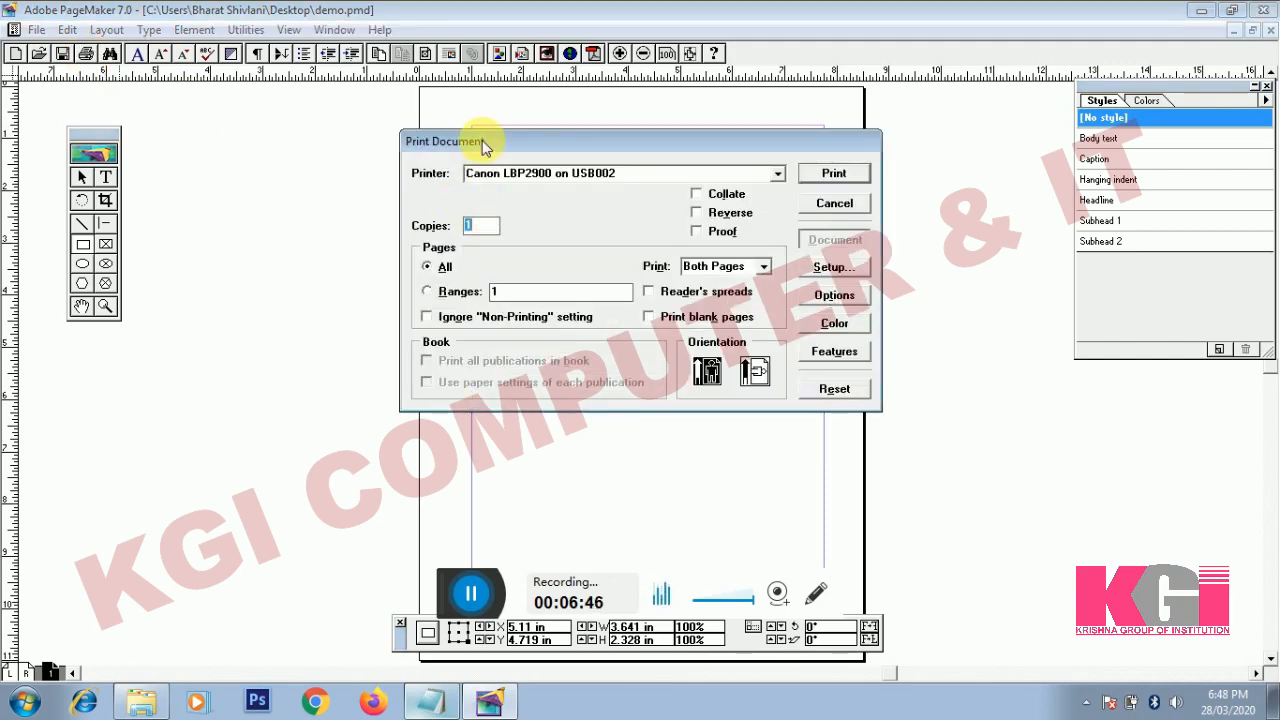
{"action": "left_click", "coordinate": [705, 176]}
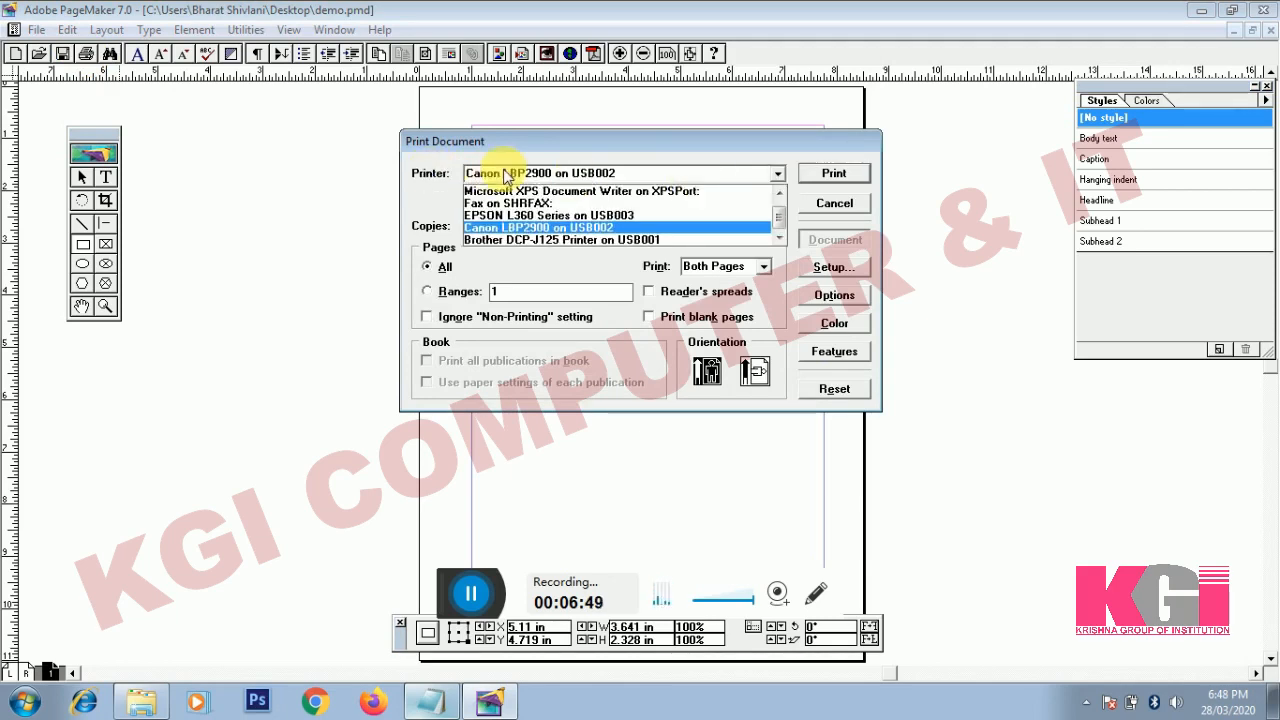
{"action": "left_click", "coordinate": [495, 229]}
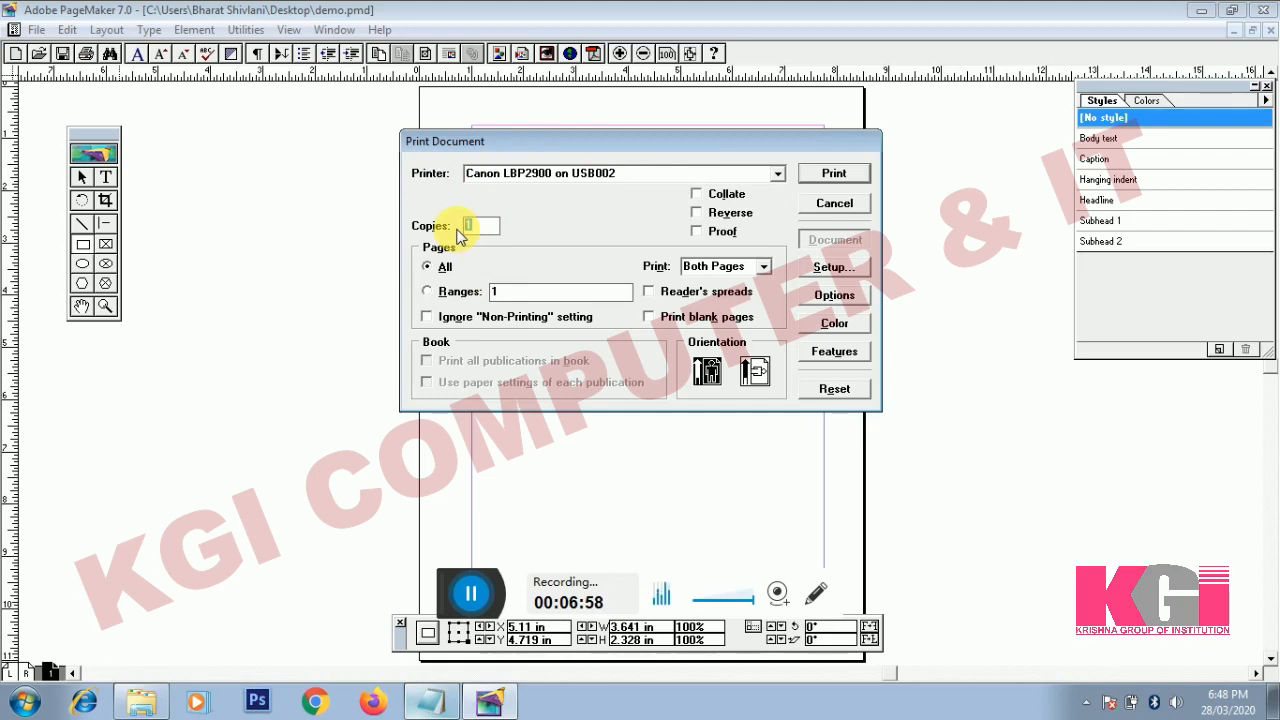
{"action": "type", "text": "4"}
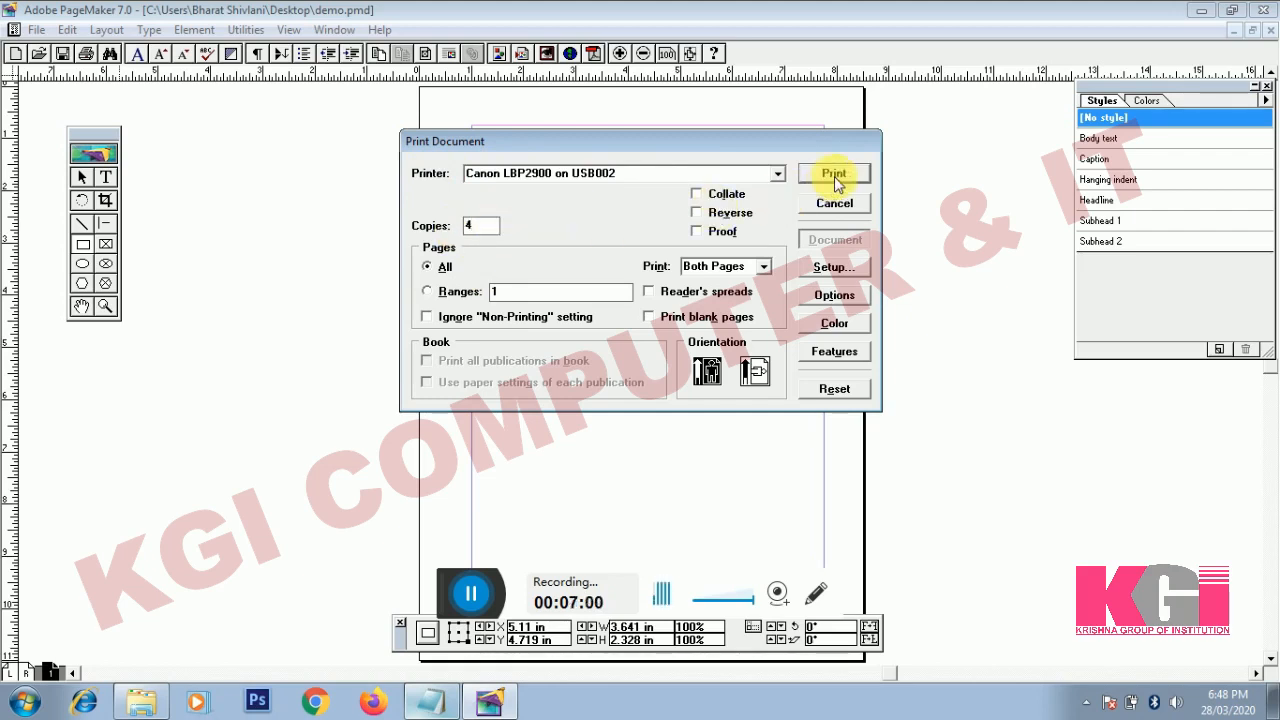
{"action": "double_click", "coordinate": [479, 231]}
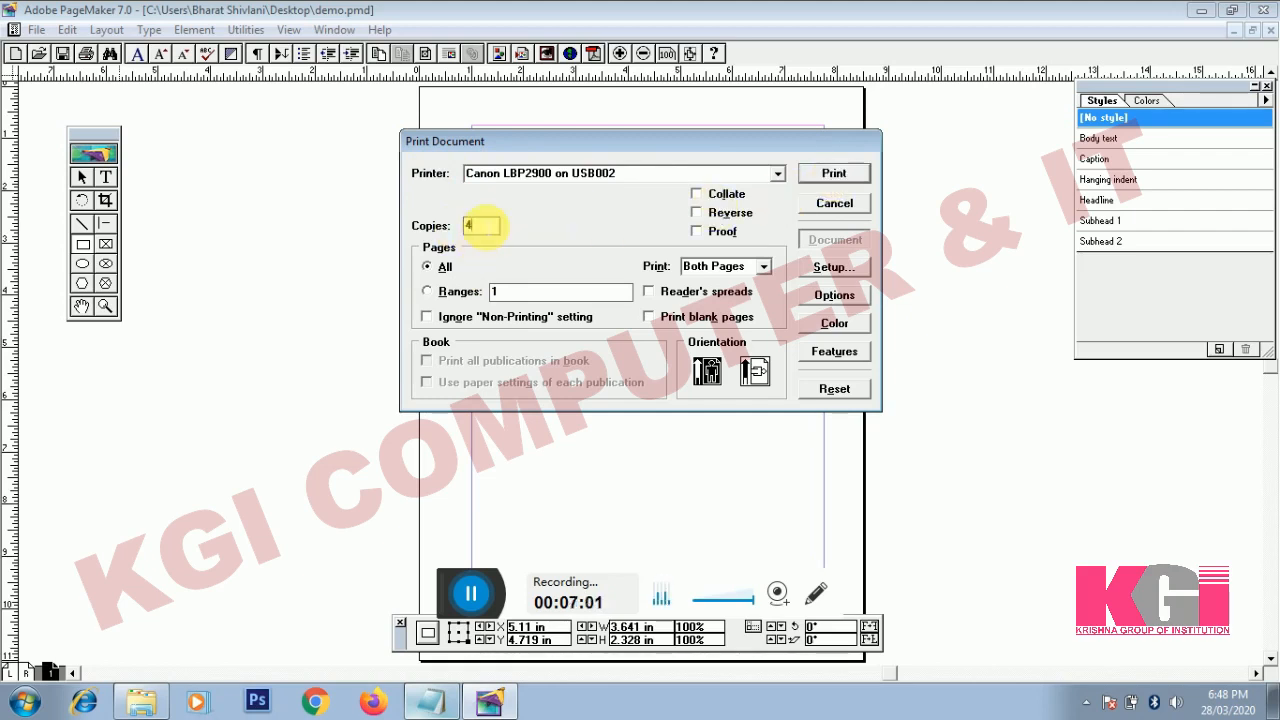
{"action": "left_click", "coordinate": [471, 226]}
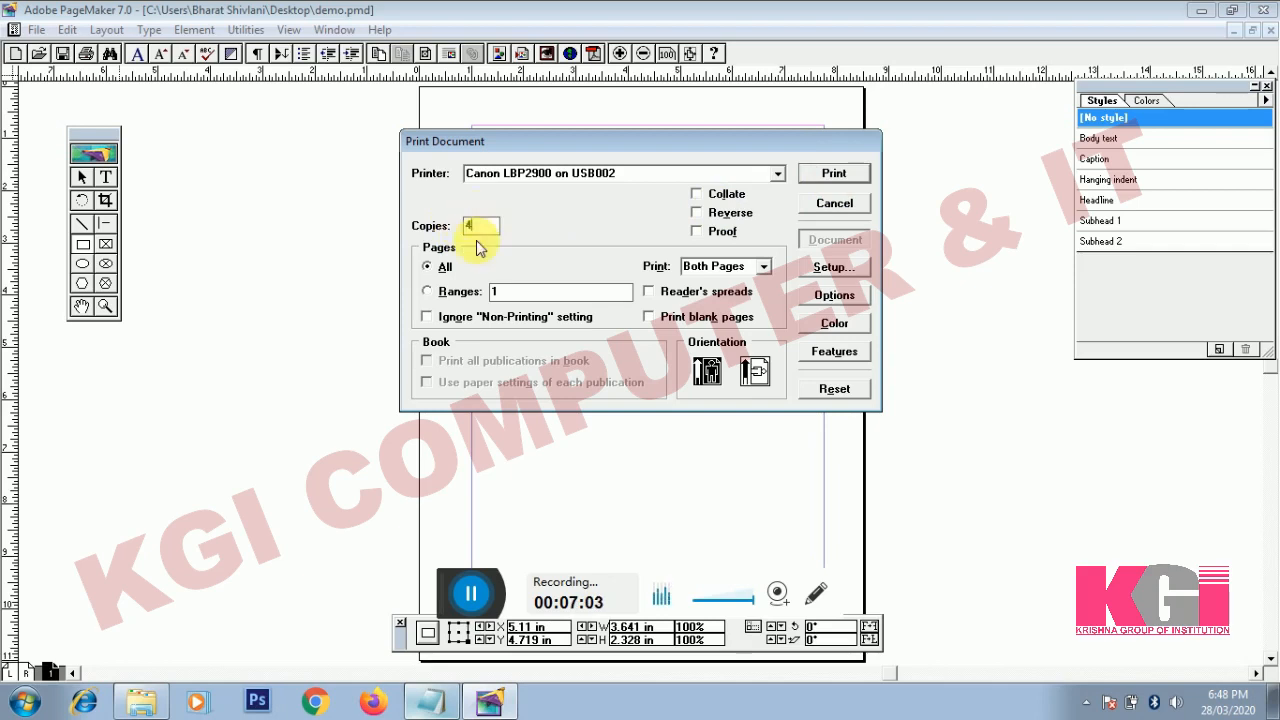
{"action": "left_click", "coordinate": [808, 205]}
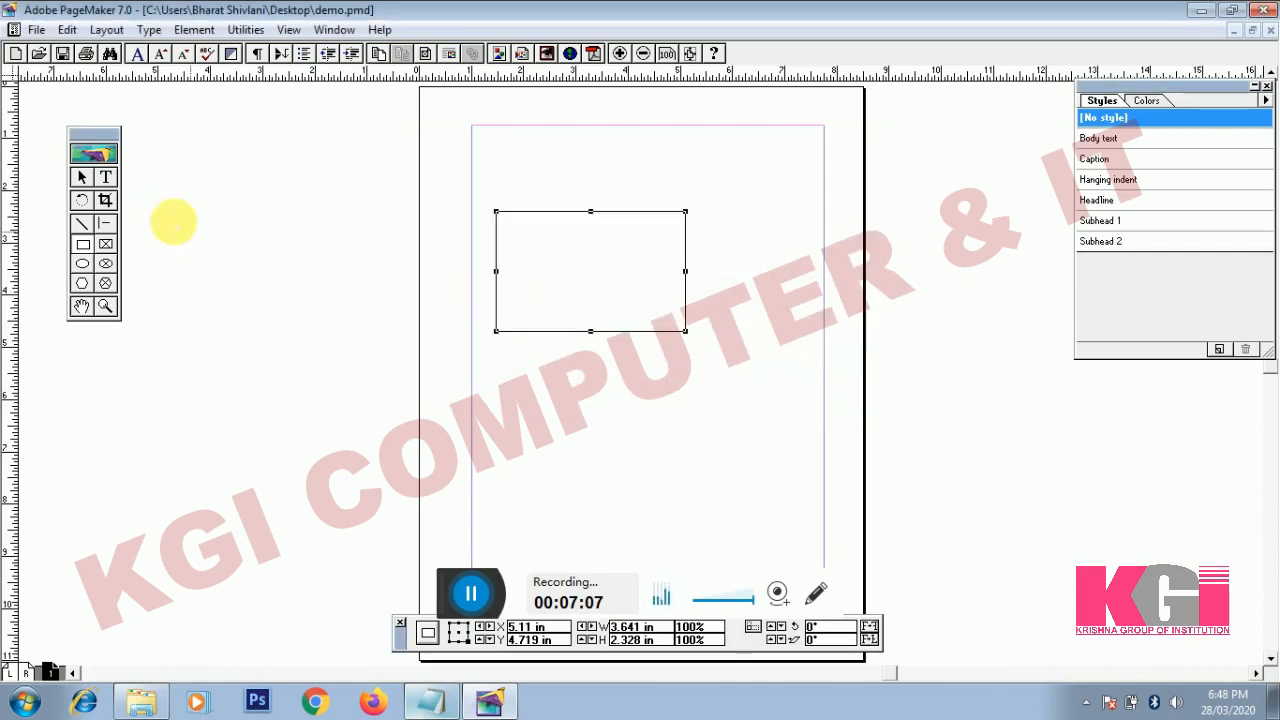
Delete the rectangle from the page.
{"action": "left_click", "coordinate": [82, 177]}
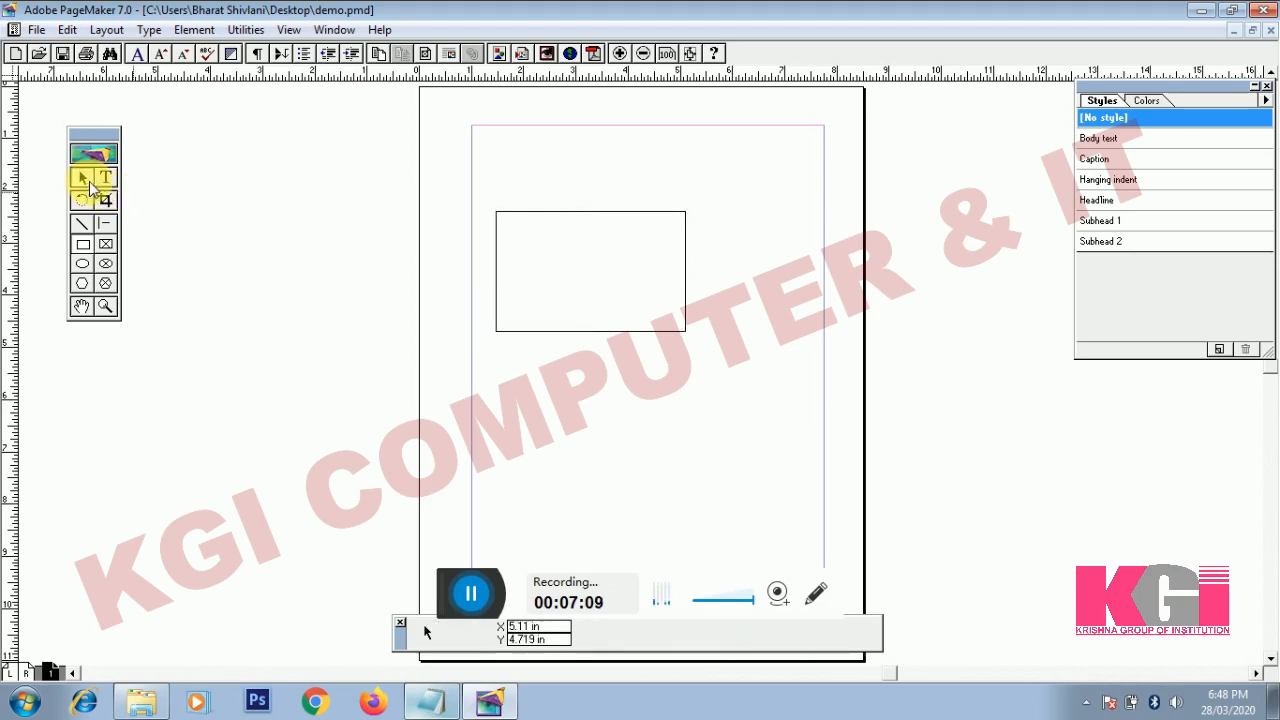
{"action": "left_click", "coordinate": [575, 330]}
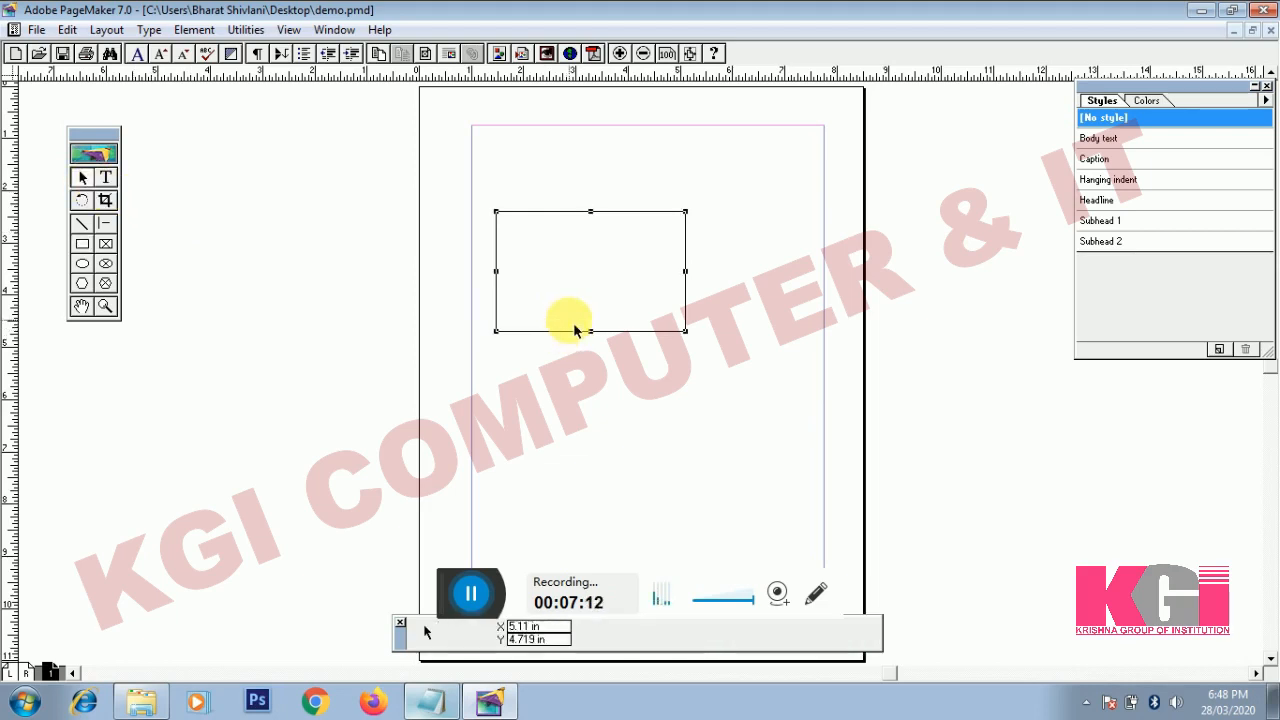
{"action": "key", "text": "Delete"}
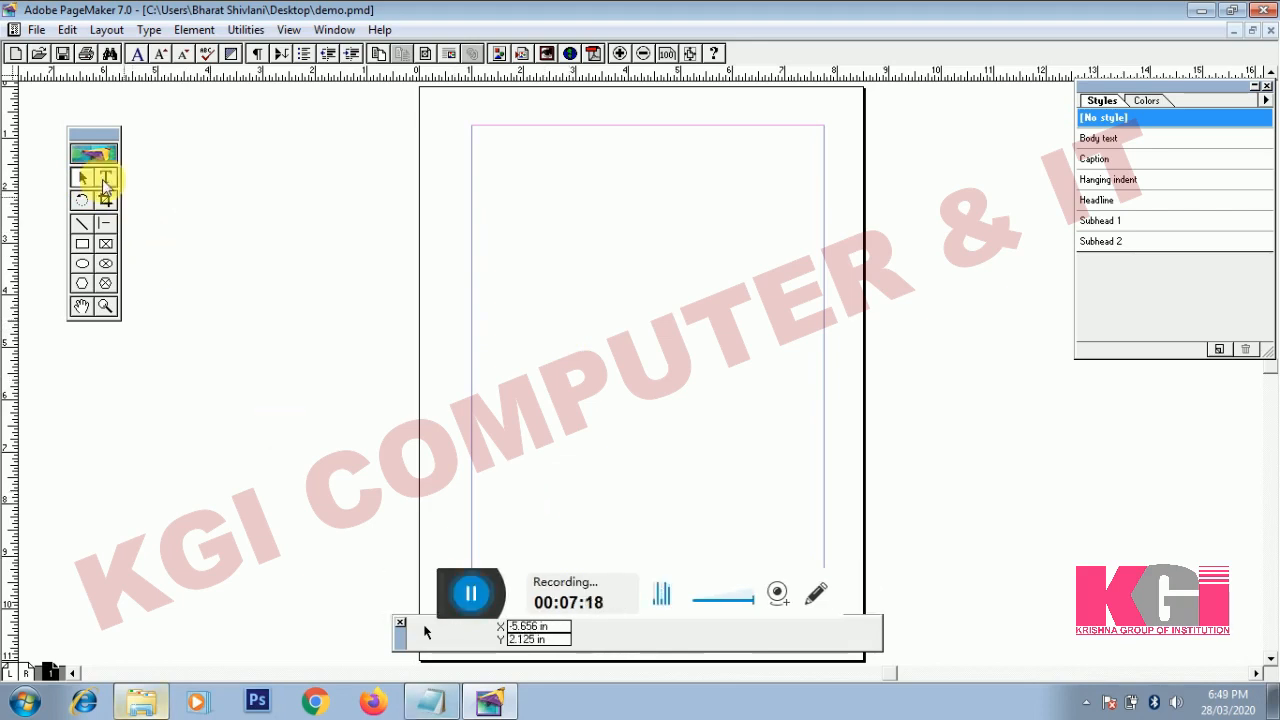
Move the toolbox closer to the page and draw two rectangles, one below the other, about 2.9 by 1.8 in and 4.3 by 2.4 in.
{"action": "left_click_drag", "start_coordinate": [96, 136], "coordinate": [193, 172]}
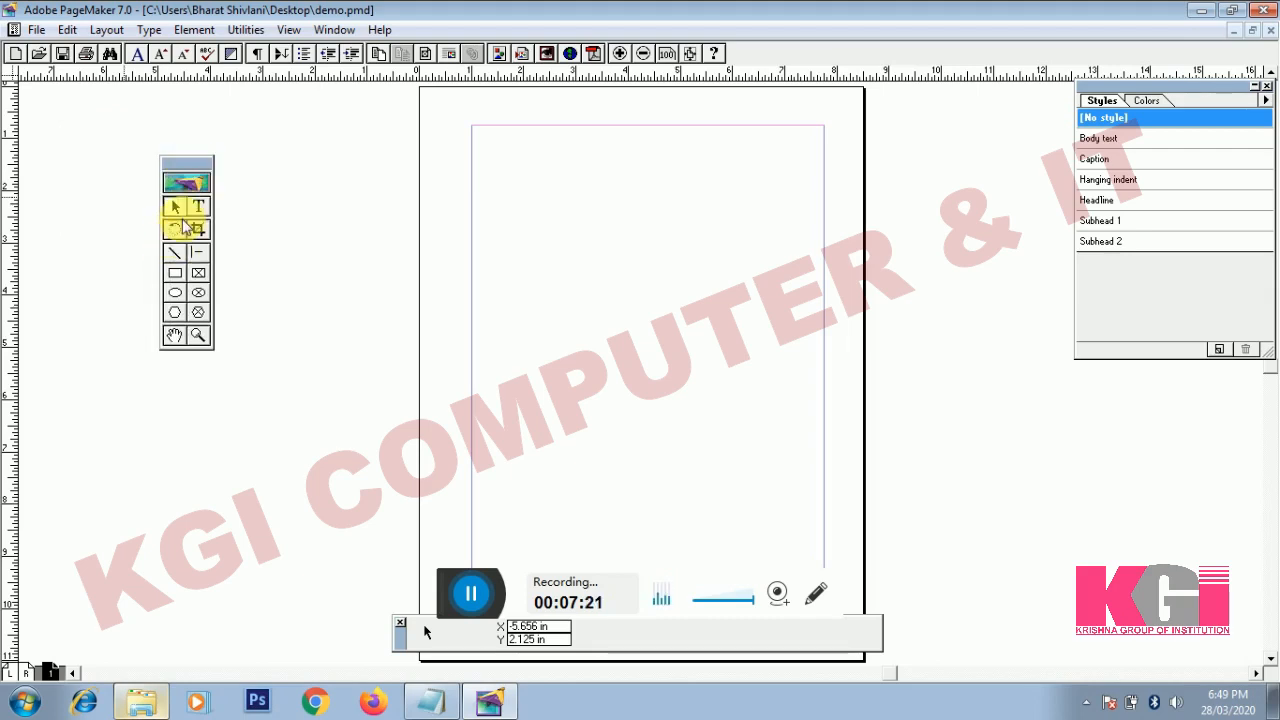
{"action": "left_click", "coordinate": [174, 274]}
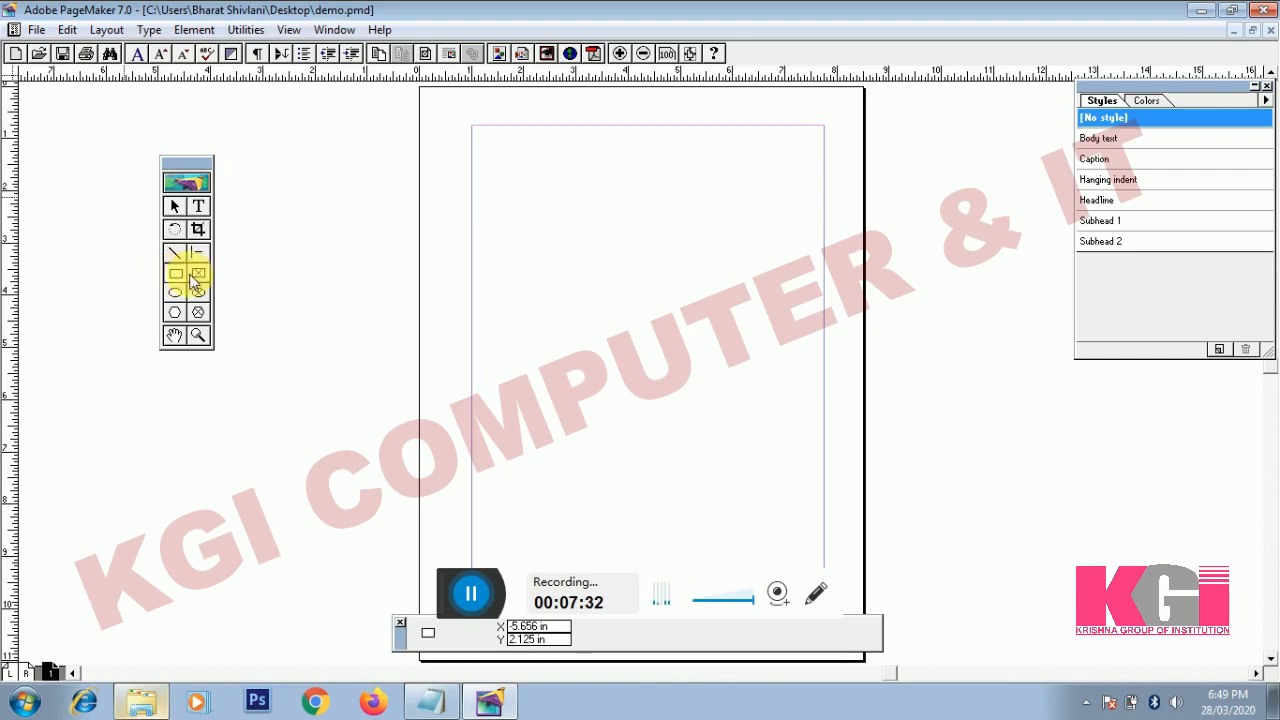
{"action": "left_click_drag", "start_coordinate": [508, 262], "coordinate": [660, 356]}
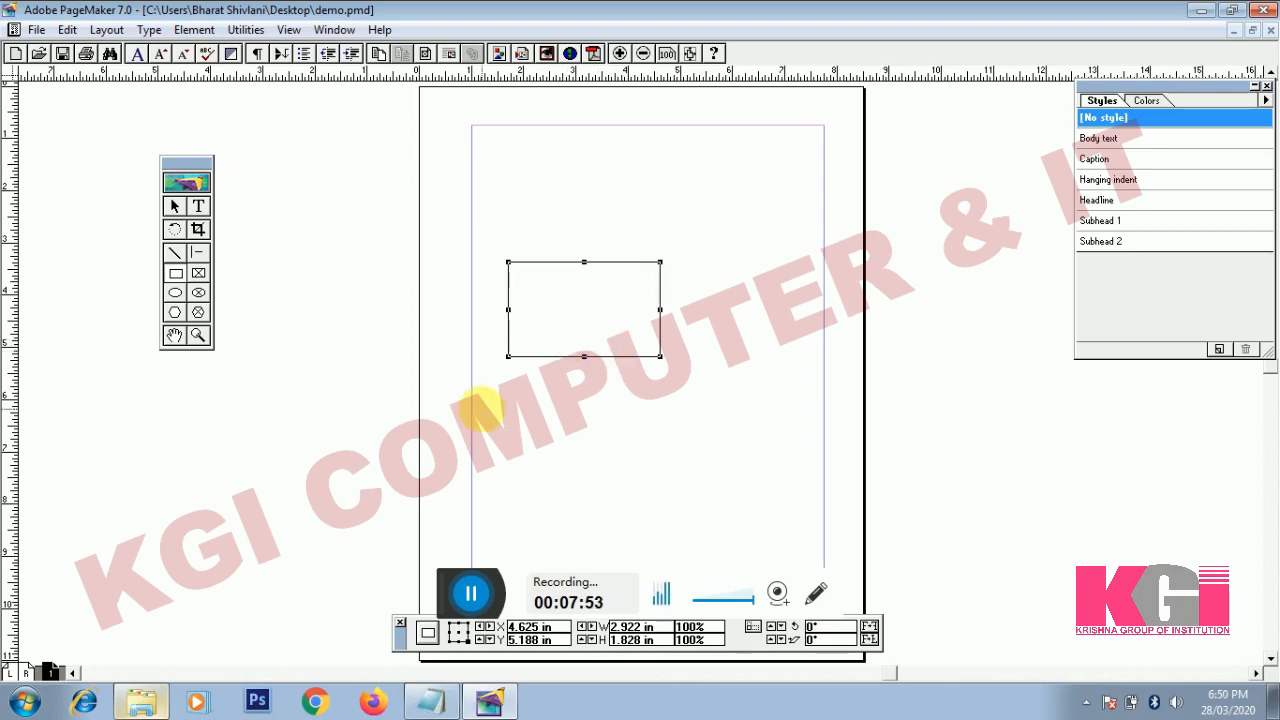
{"action": "left_click_drag", "start_coordinate": [495, 402], "coordinate": [721, 524]}
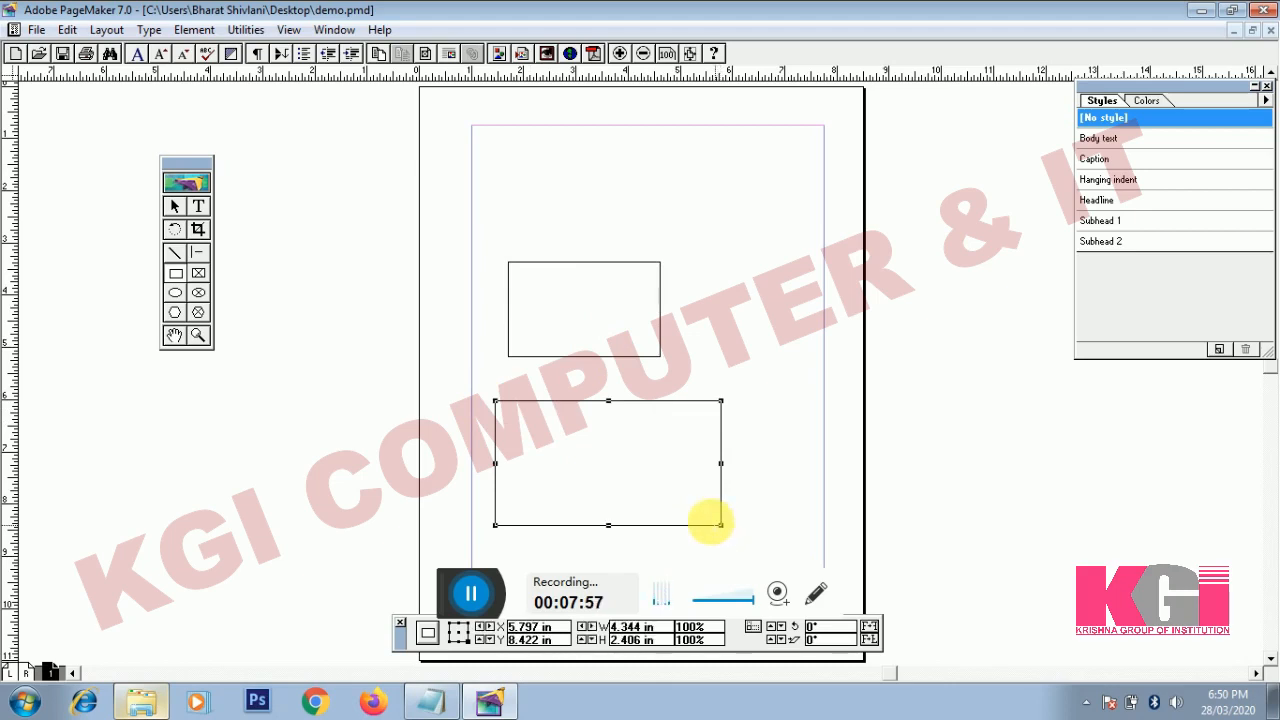
Draw a circle near the top of the page and an ellipse about 3.8 by 1.6 in across the page's right edge.
{"action": "left_click", "coordinate": [175, 292]}
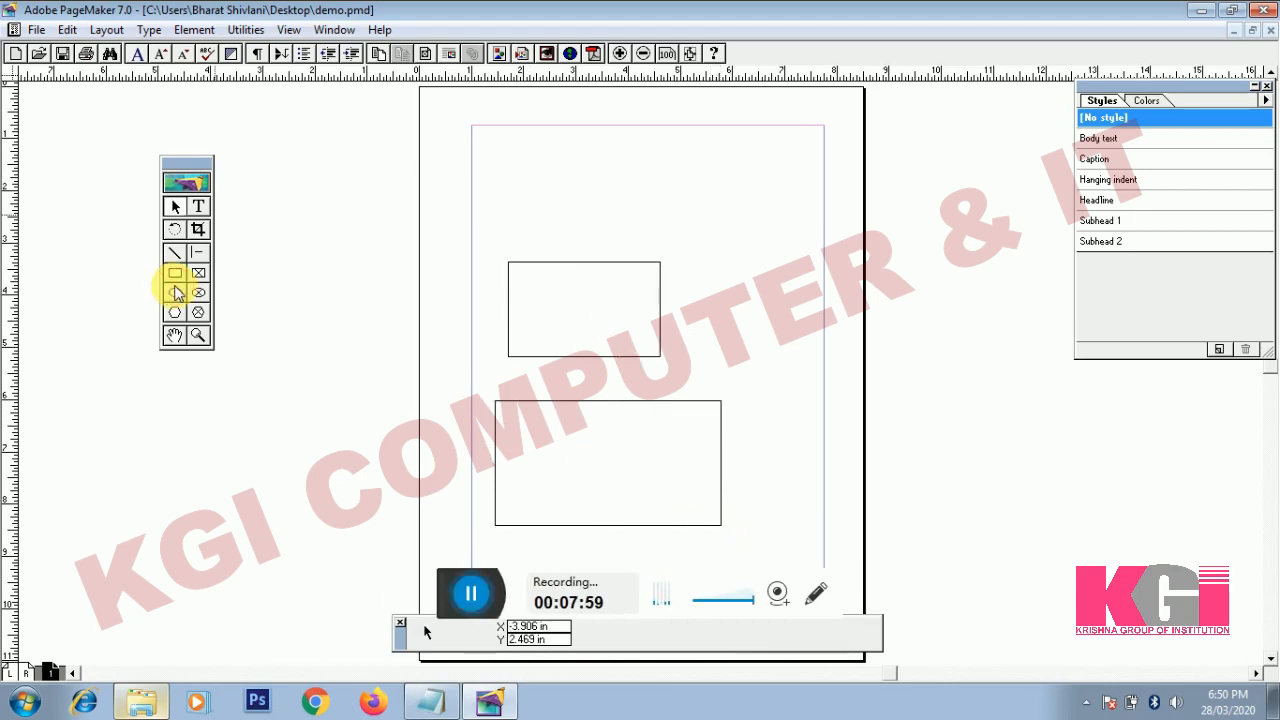
{"action": "left_click", "coordinate": [177, 294]}
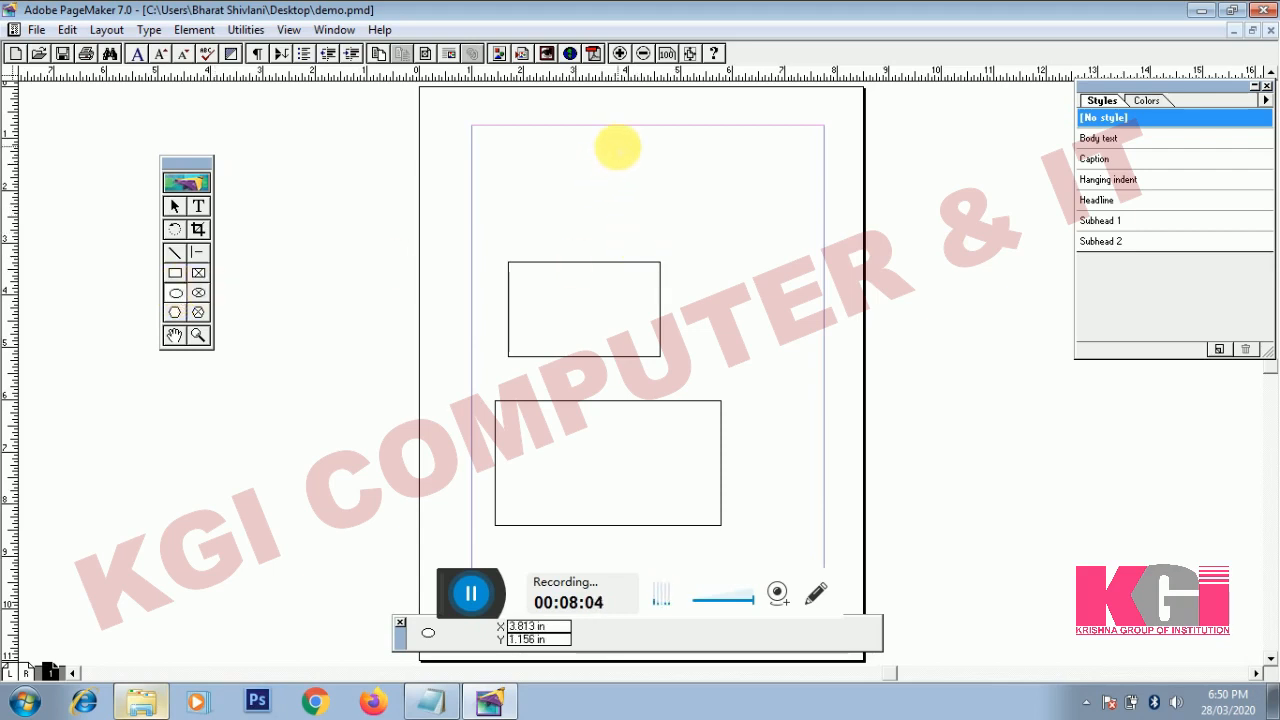
{"action": "left_click_drag", "start_coordinate": [619, 148], "coordinate": [921, 386]}
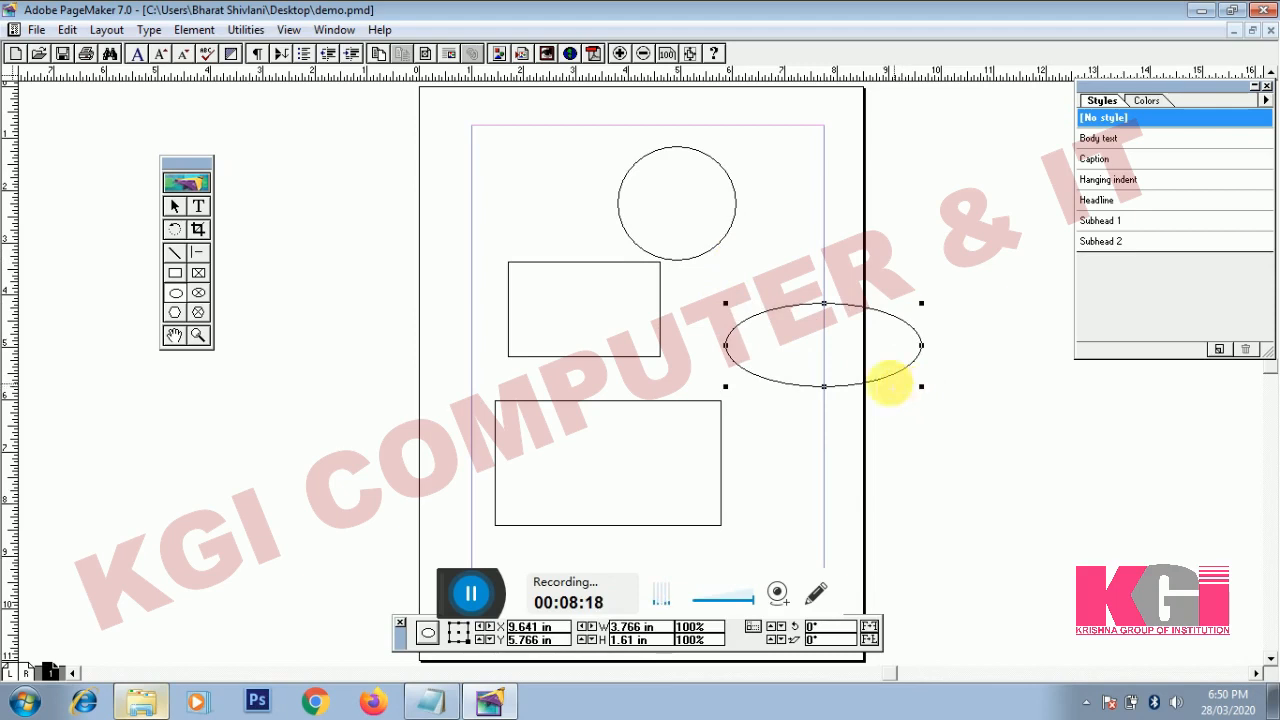
Draw a hexagon about 3.6 by 3 in on the pasteboard left of the page.
{"action": "left_click", "coordinate": [175, 314]}
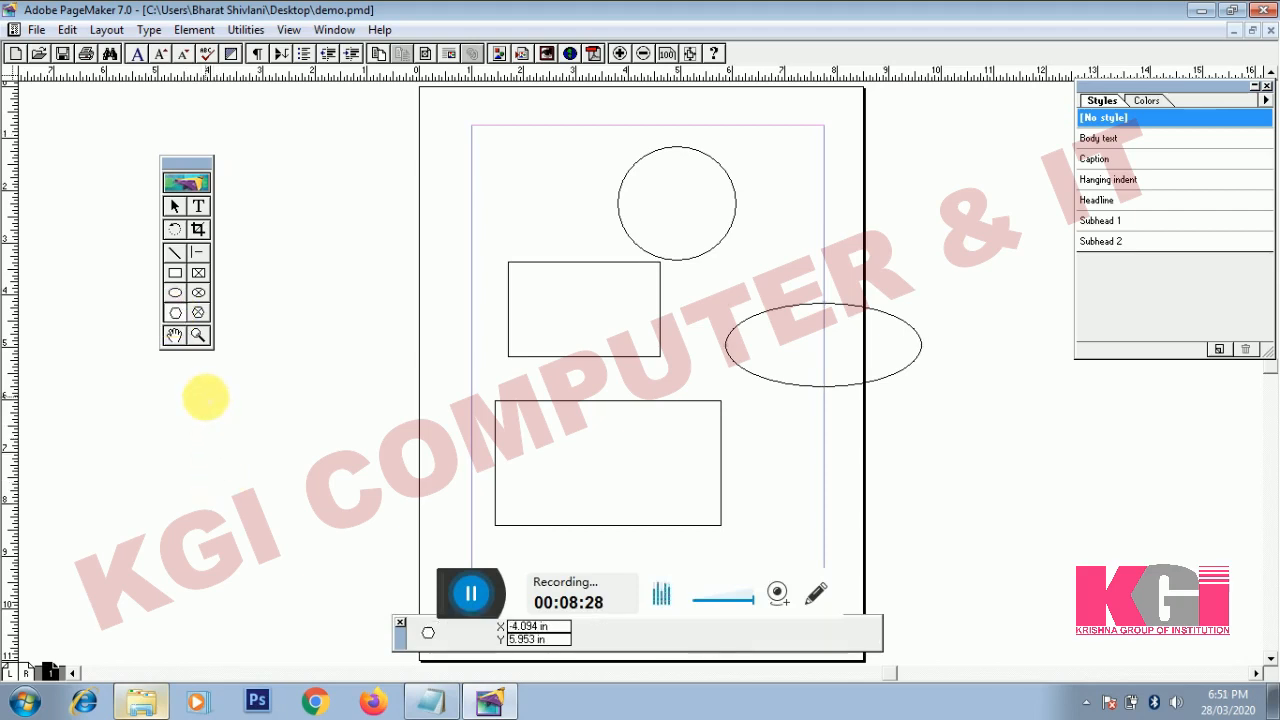
{"action": "left_click_drag", "start_coordinate": [205, 397], "coordinate": [395, 553]}
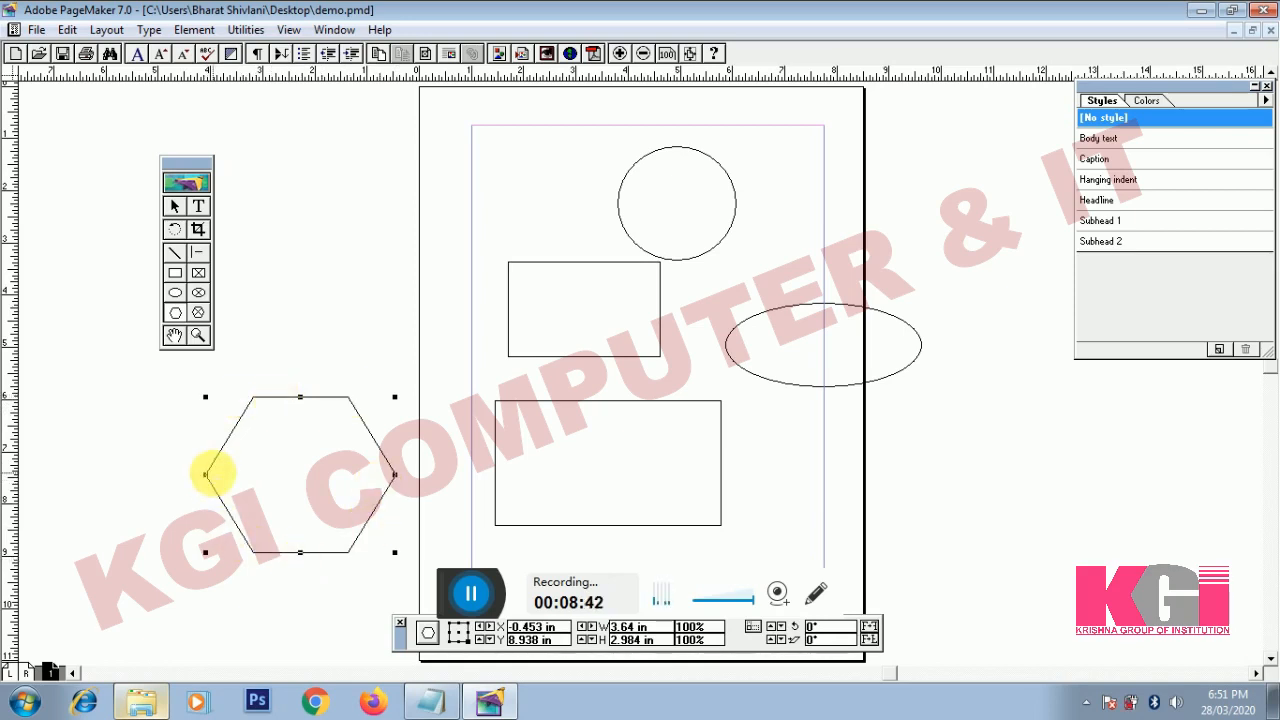
{"action": "key", "text": "alt+p"}
{"action": "key", "text": "alt+p"}
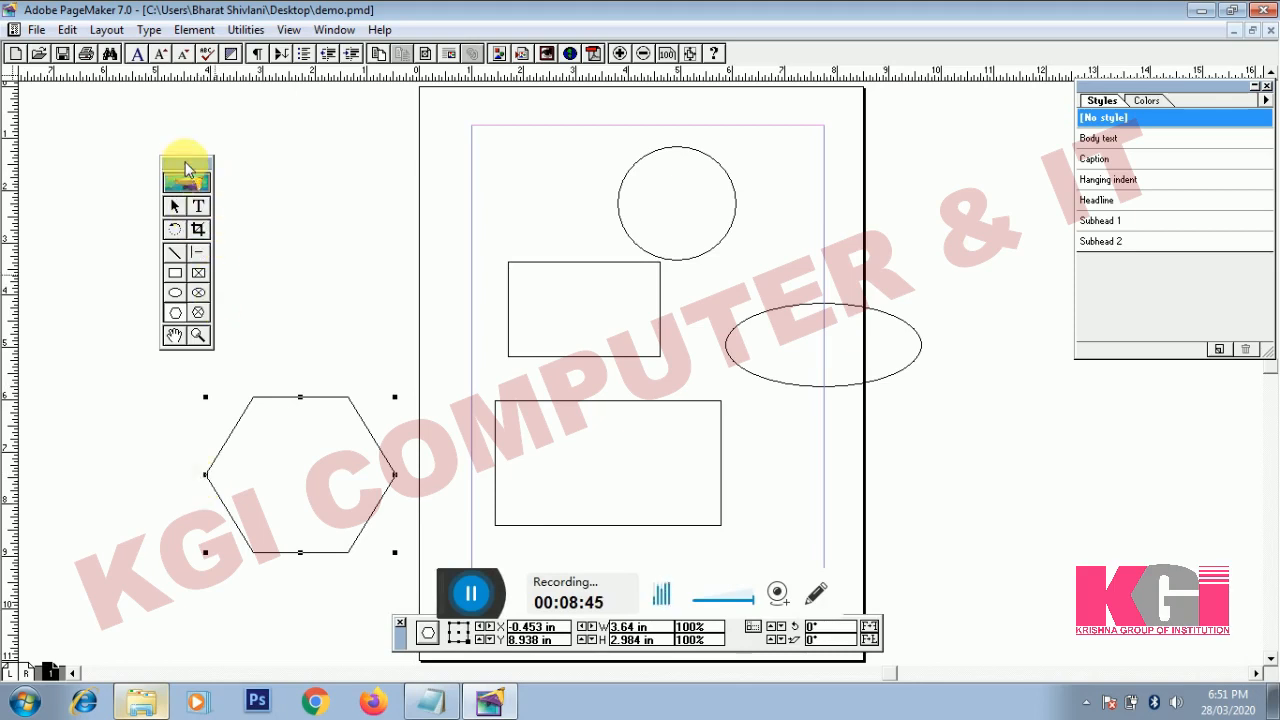
Change the hexagon's polygon settings to 10 sides and deselect the shape.
{"action": "left_click", "coordinate": [190, 30]}
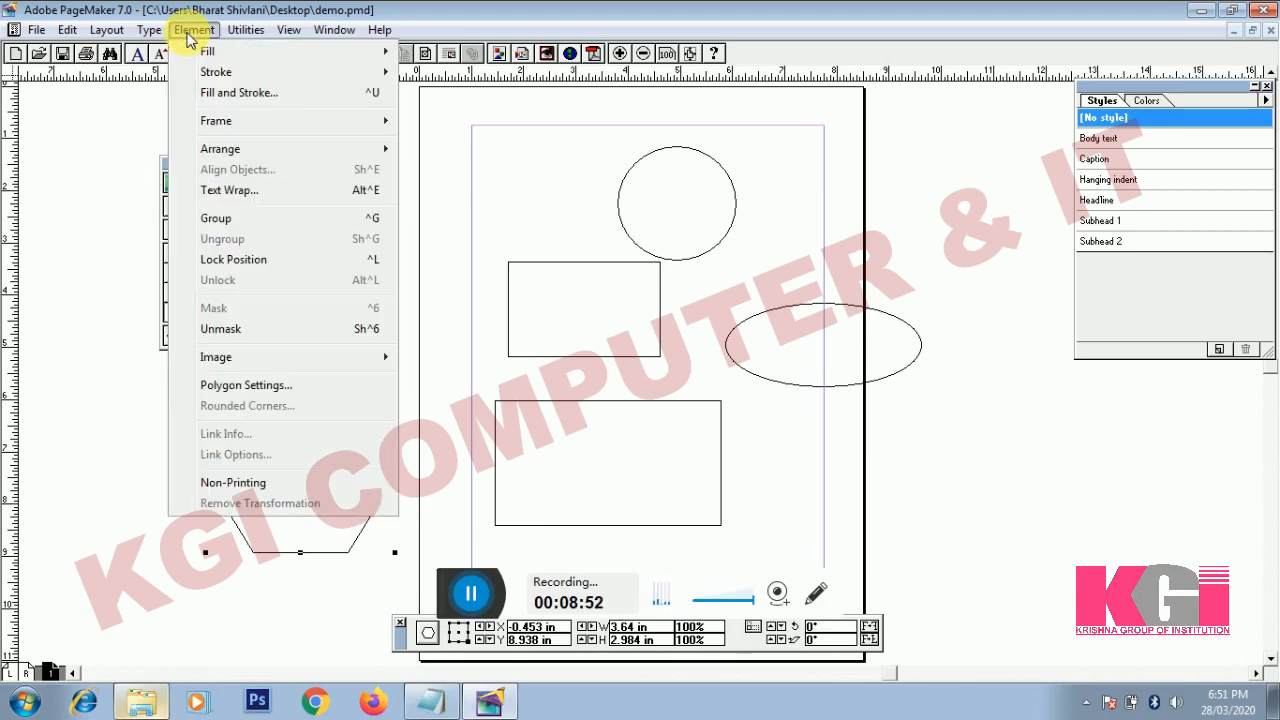
{"action": "left_click", "coordinate": [190, 31]}
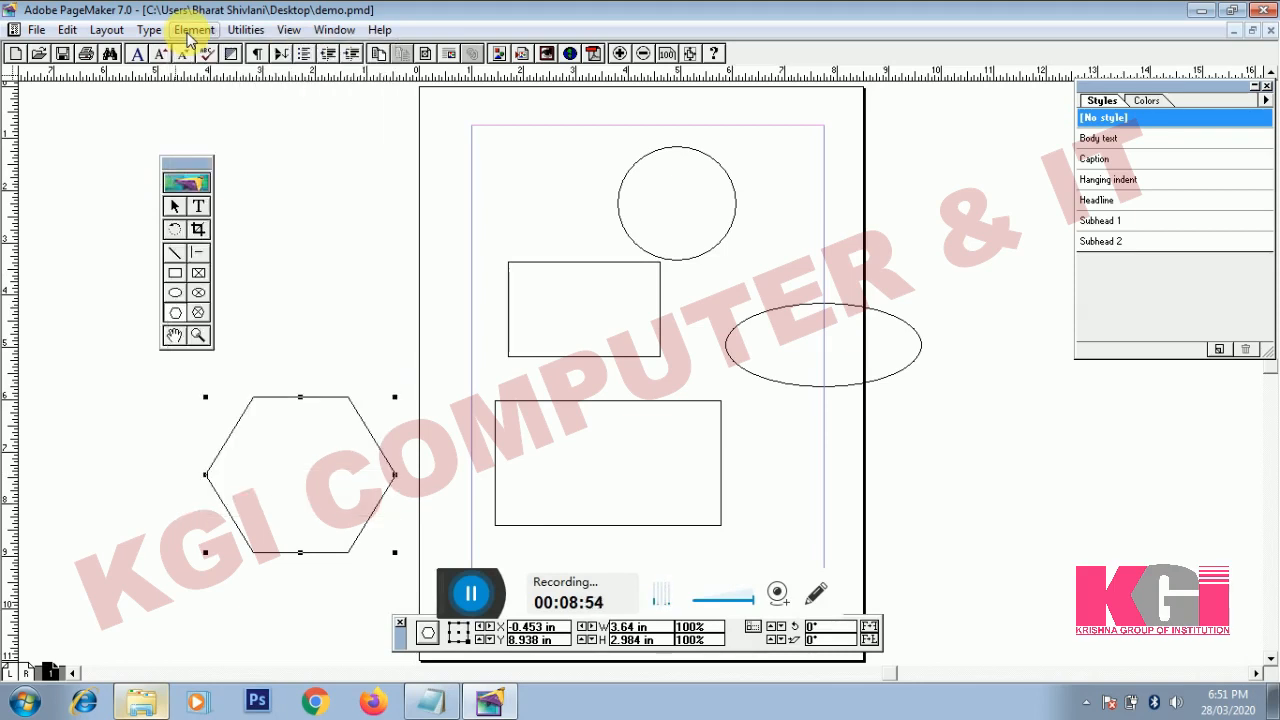
{"action": "left_click", "coordinate": [188, 31]}
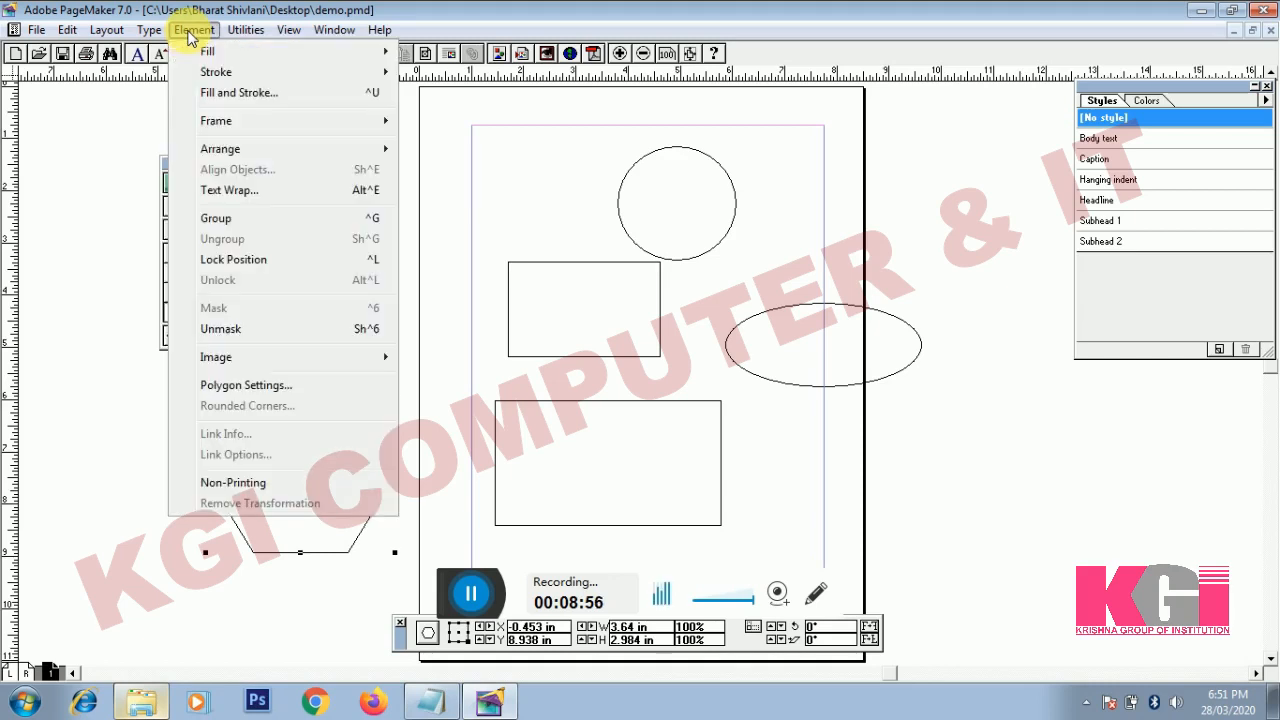
{"action": "left_click", "coordinate": [249, 396]}
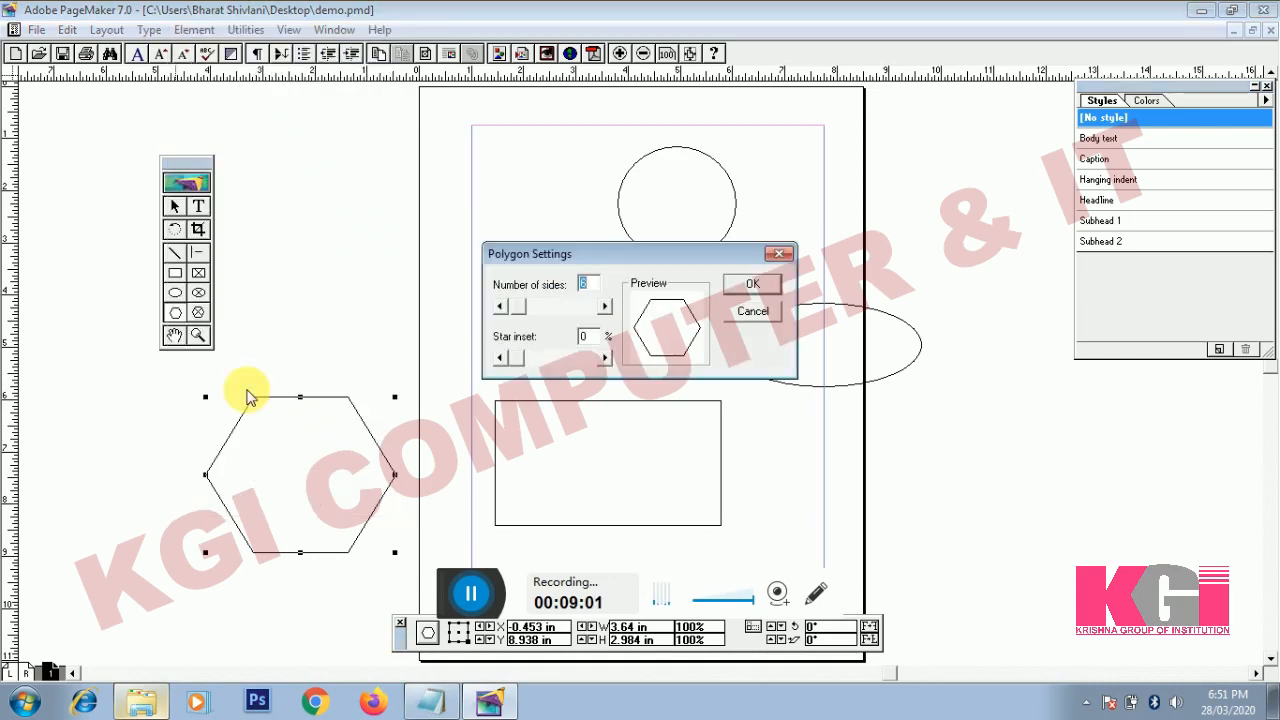
{"action": "left_click_drag", "start_coordinate": [495, 259], "coordinate": [257, 241]}
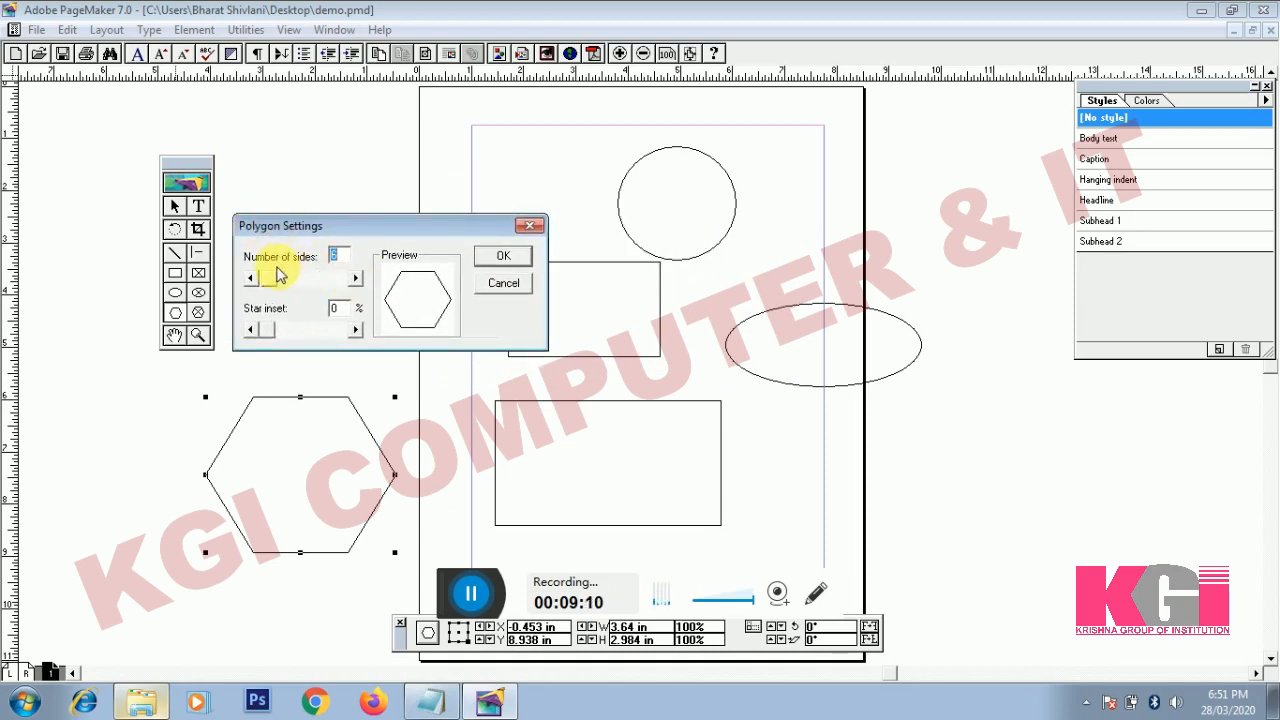
{"action": "left_click", "coordinate": [355, 279]}
{"action": "left_click", "coordinate": [355, 279]}
{"action": "left_click", "coordinate": [355, 279]}
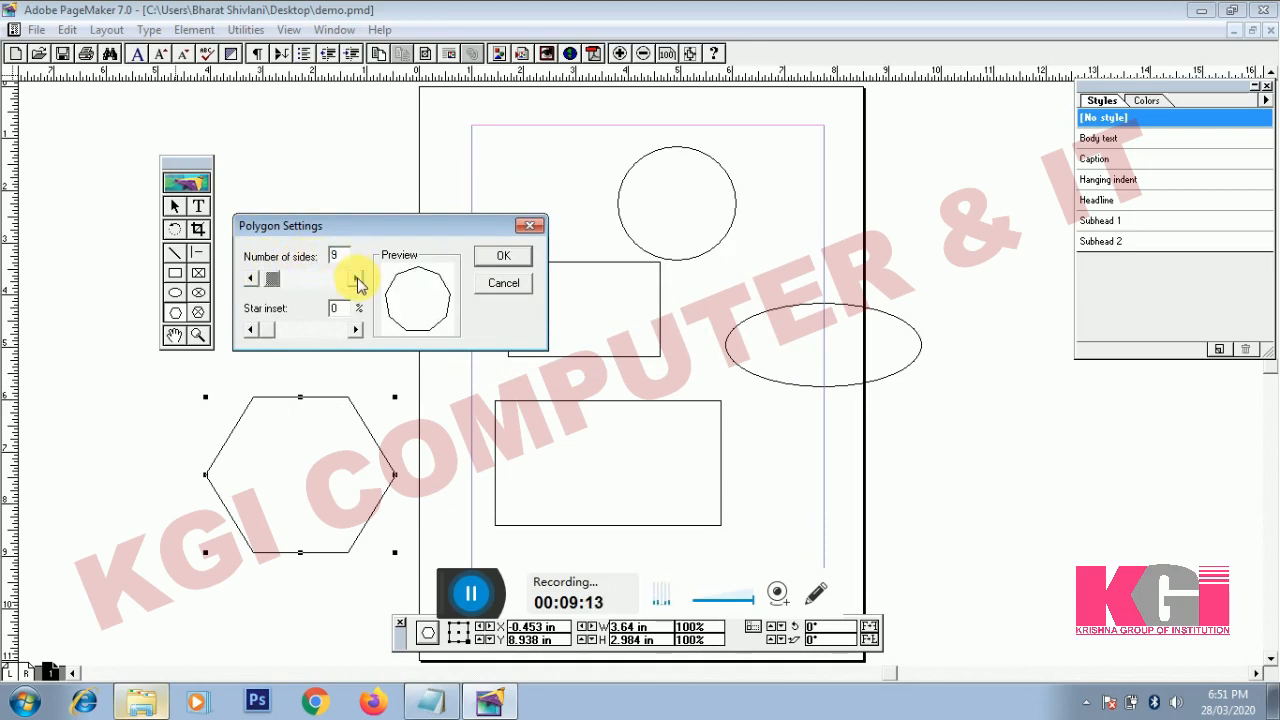
{"action": "left_click", "coordinate": [355, 279]}
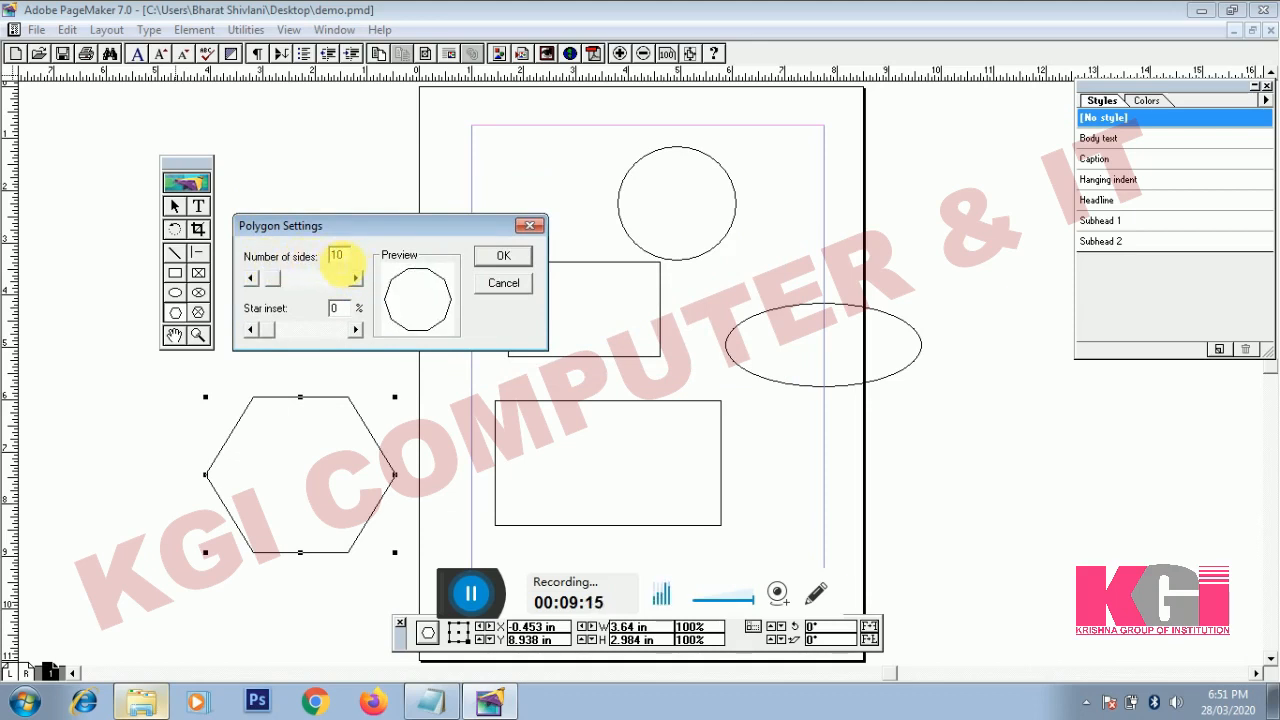
{"action": "left_click", "coordinate": [503, 256]}
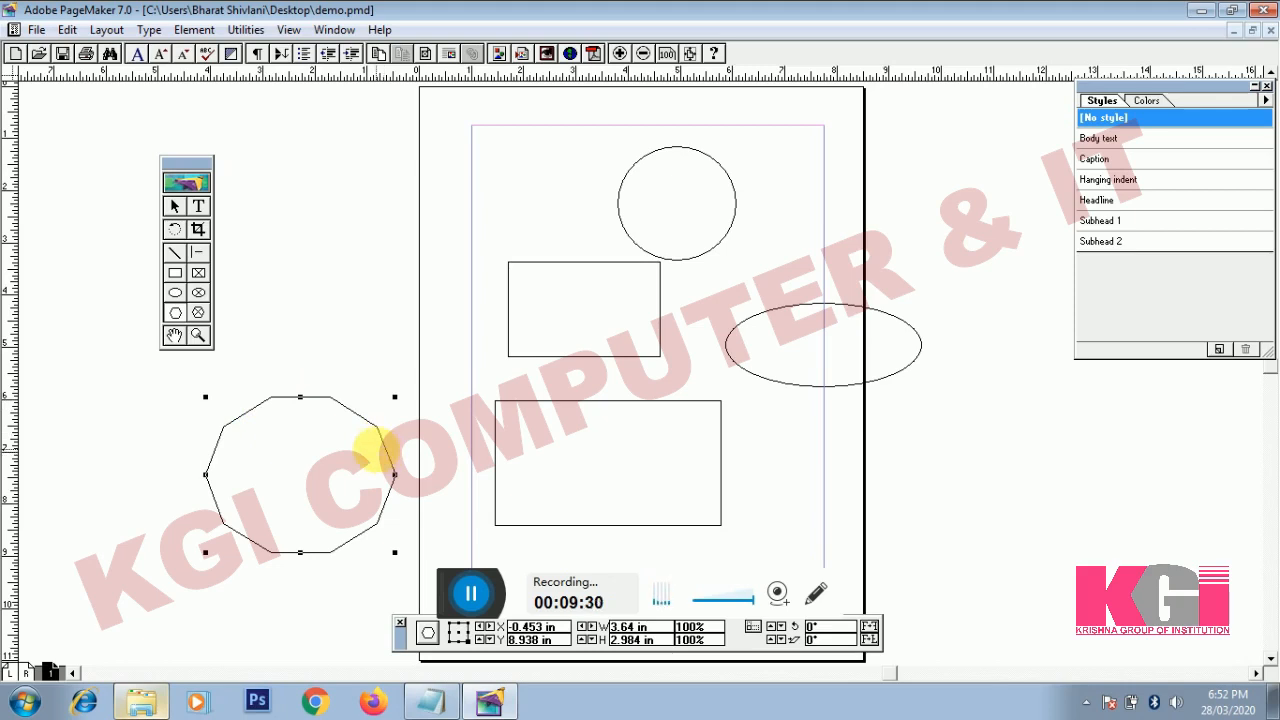
{"action": "left_click", "coordinate": [412, 594]}
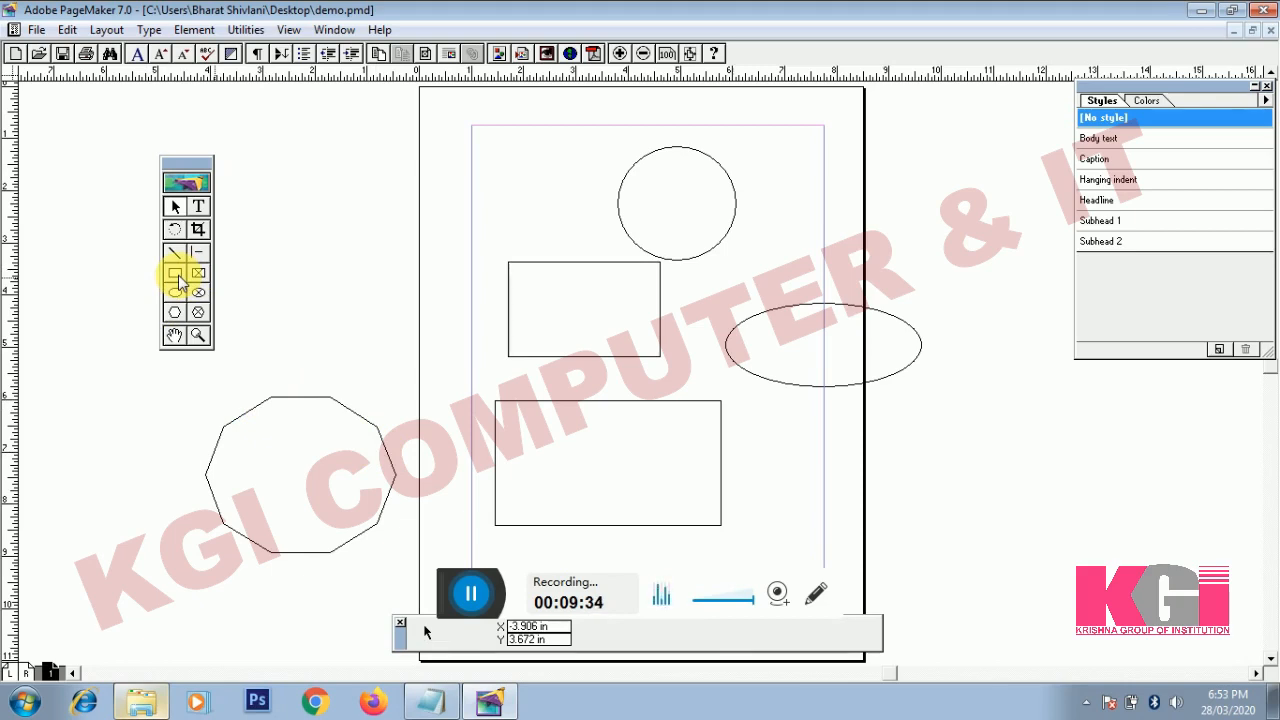
Draw a rectangular frame about 3.5 by 2 in above the polygon, reaching slightly over the page's left edge.
{"action": "left_click", "coordinate": [175, 292]}
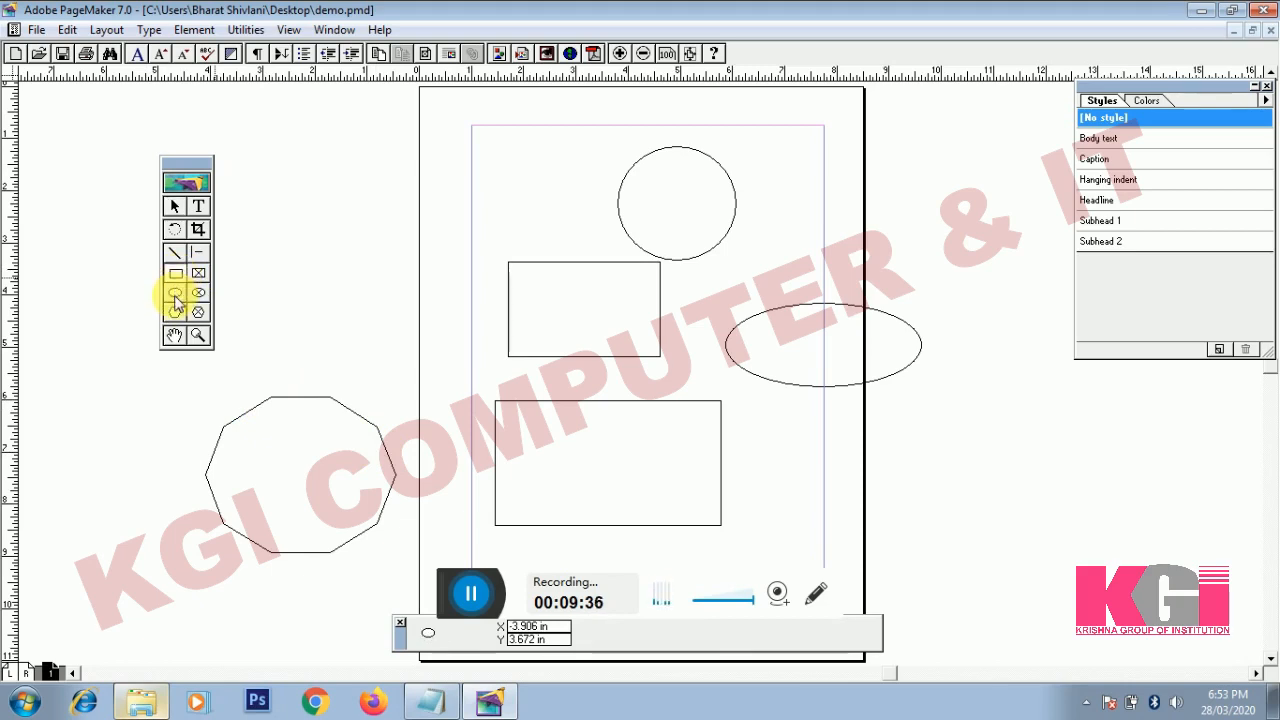
{"action": "left_click", "coordinate": [176, 313]}
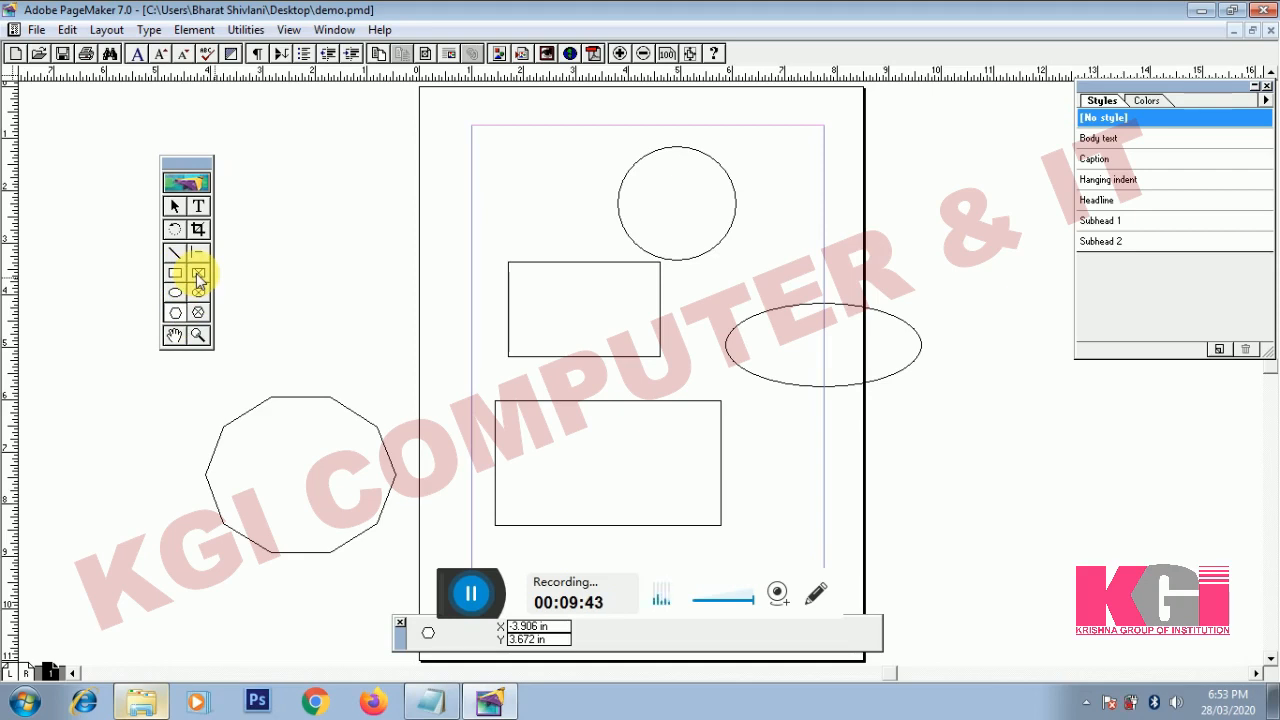
{"action": "left_click", "coordinate": [198, 273]}
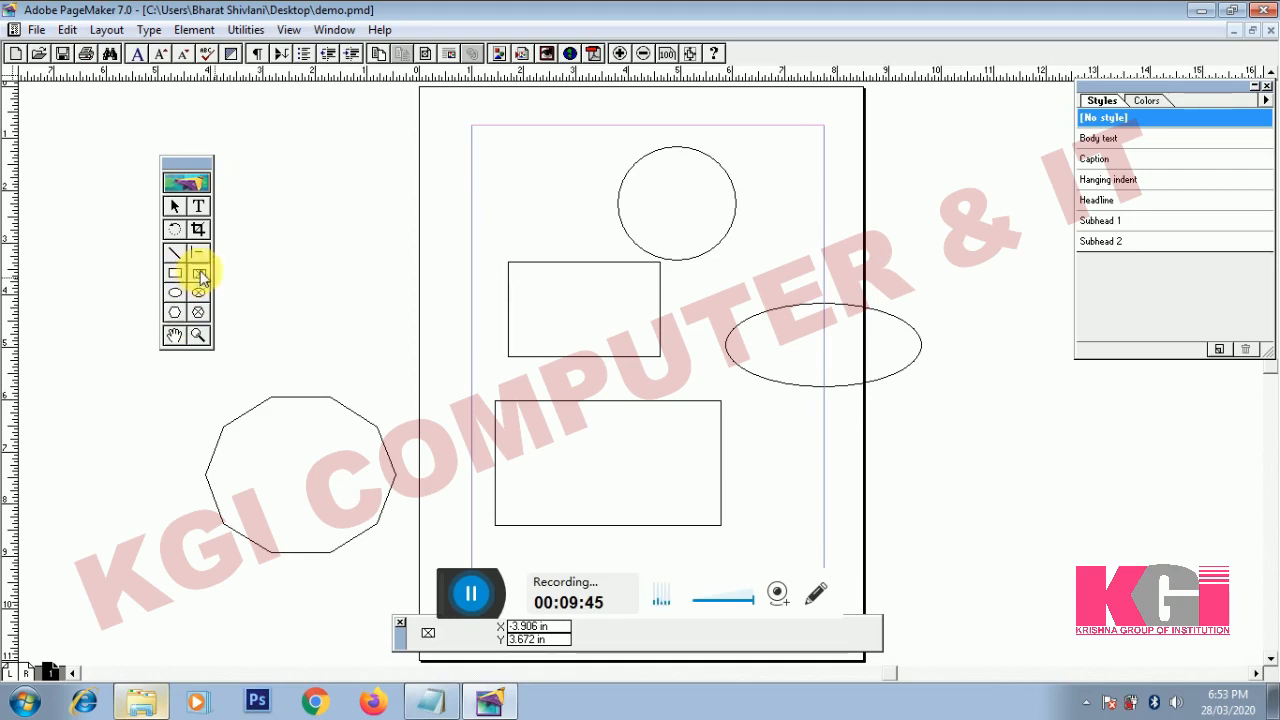
{"action": "left_click_drag", "start_coordinate": [259, 173], "coordinate": [442, 277]}
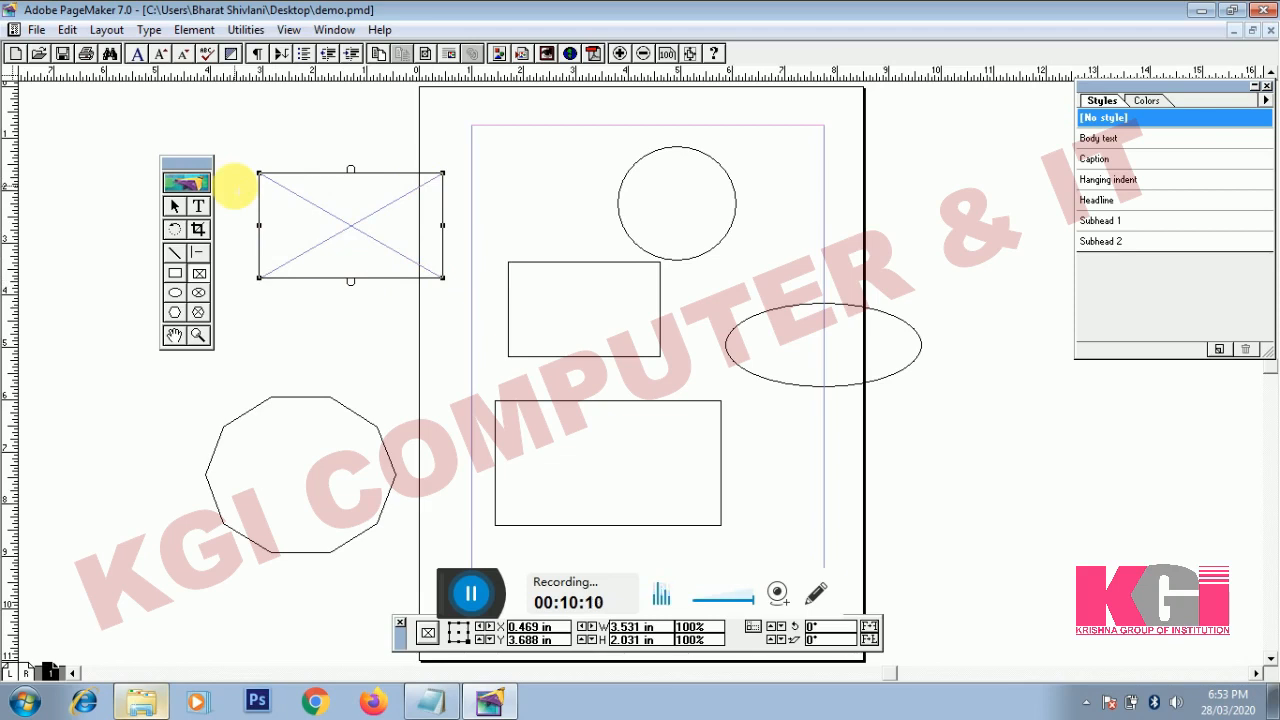
Move the control palette clear of the recorder overlay and set the Text tool's font size to 30.
{"action": "left_click", "coordinate": [199, 207]}
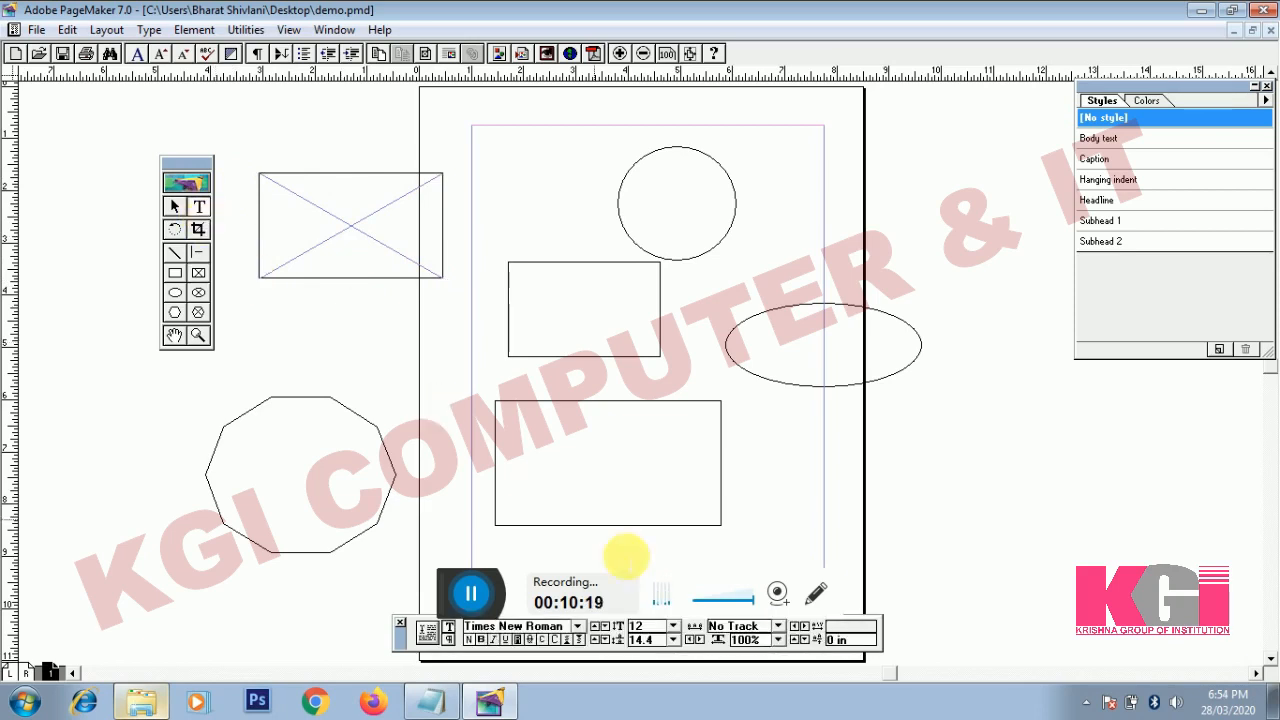
{"action": "left_click_drag", "start_coordinate": [530, 606], "coordinate": [55, 630]}
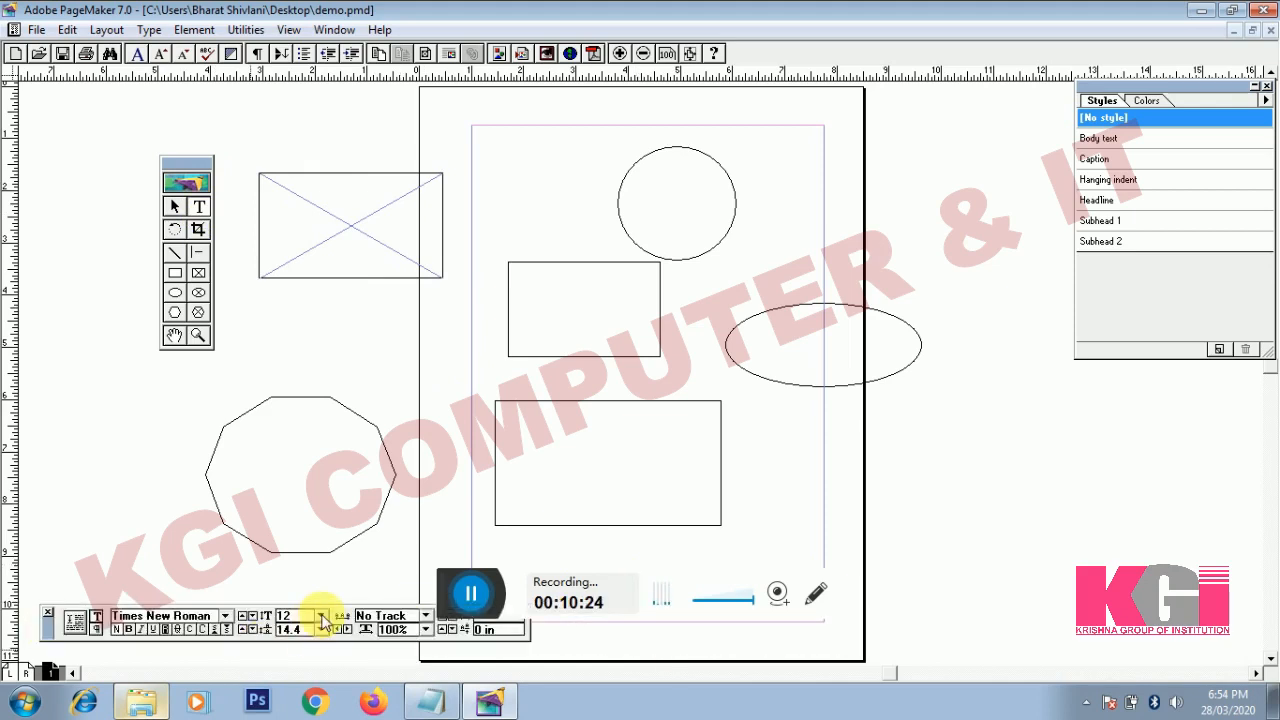
{"action": "left_click", "coordinate": [321, 616]}
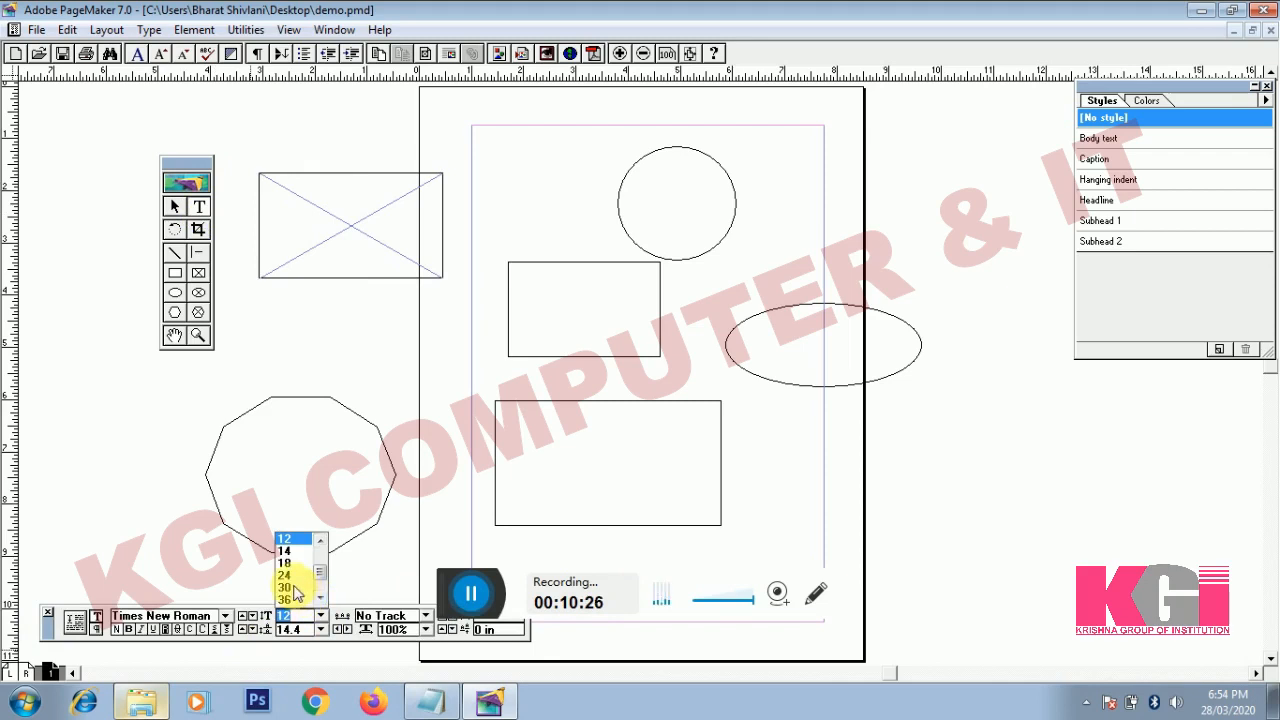
{"action": "left_click", "coordinate": [293, 588]}
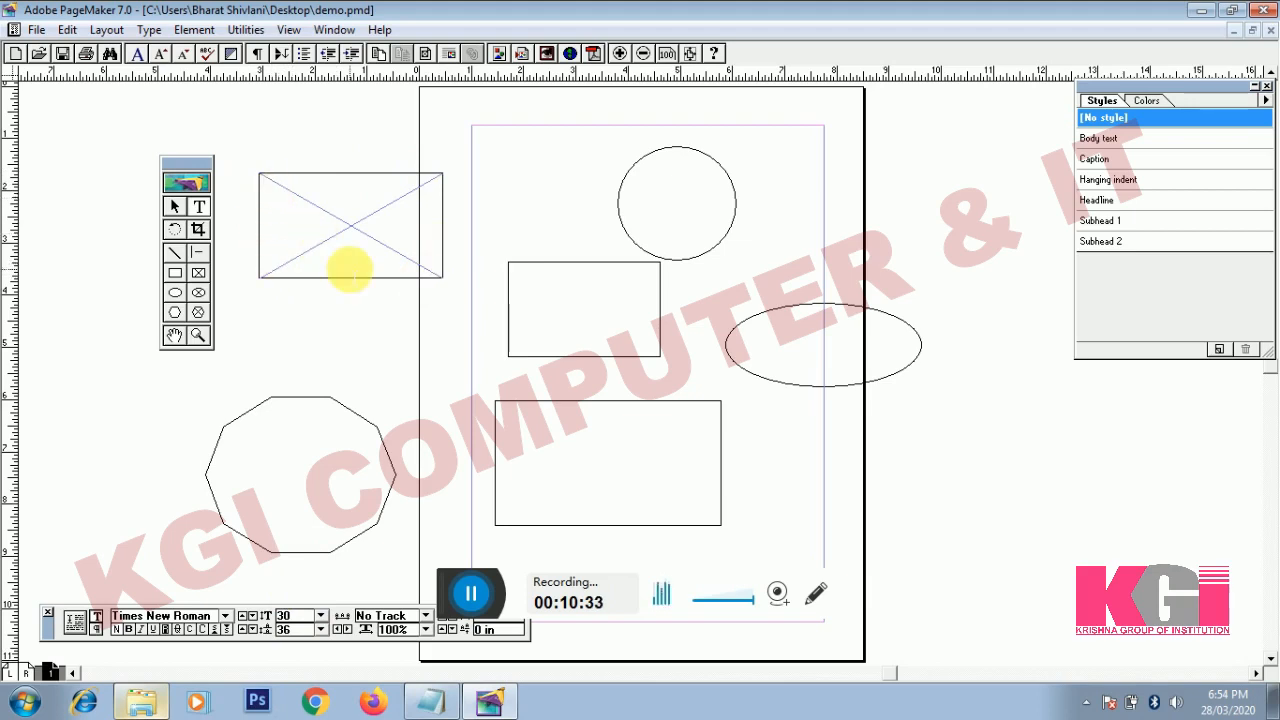
Enter sample text in the rectangular frame beginning "This is the content which only for the".
{"action": "left_click", "coordinate": [350, 268]}
{"action": "type", "text": "T"}
{"action": "type", "text": "his is th"}
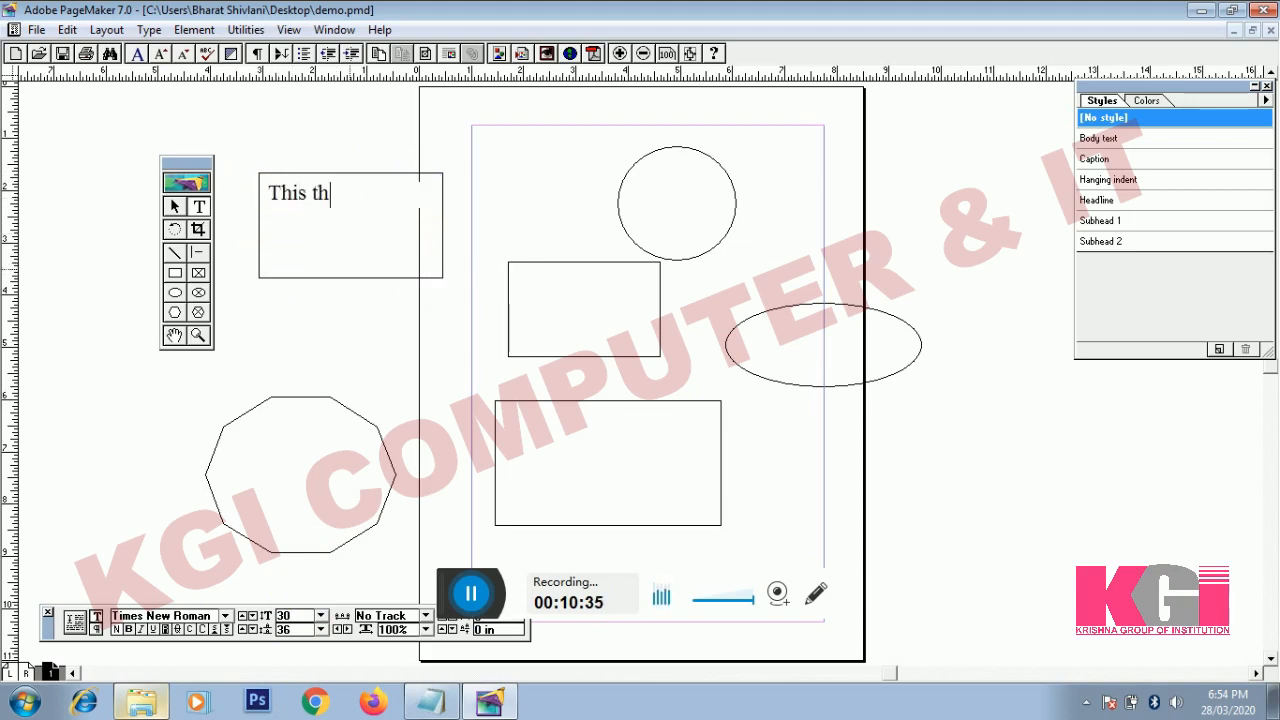
{"action": "key", "text": "BackSpace"}
{"action": "key", "text": "BackSpace"}
{"action": "type", "text": "is the con"}
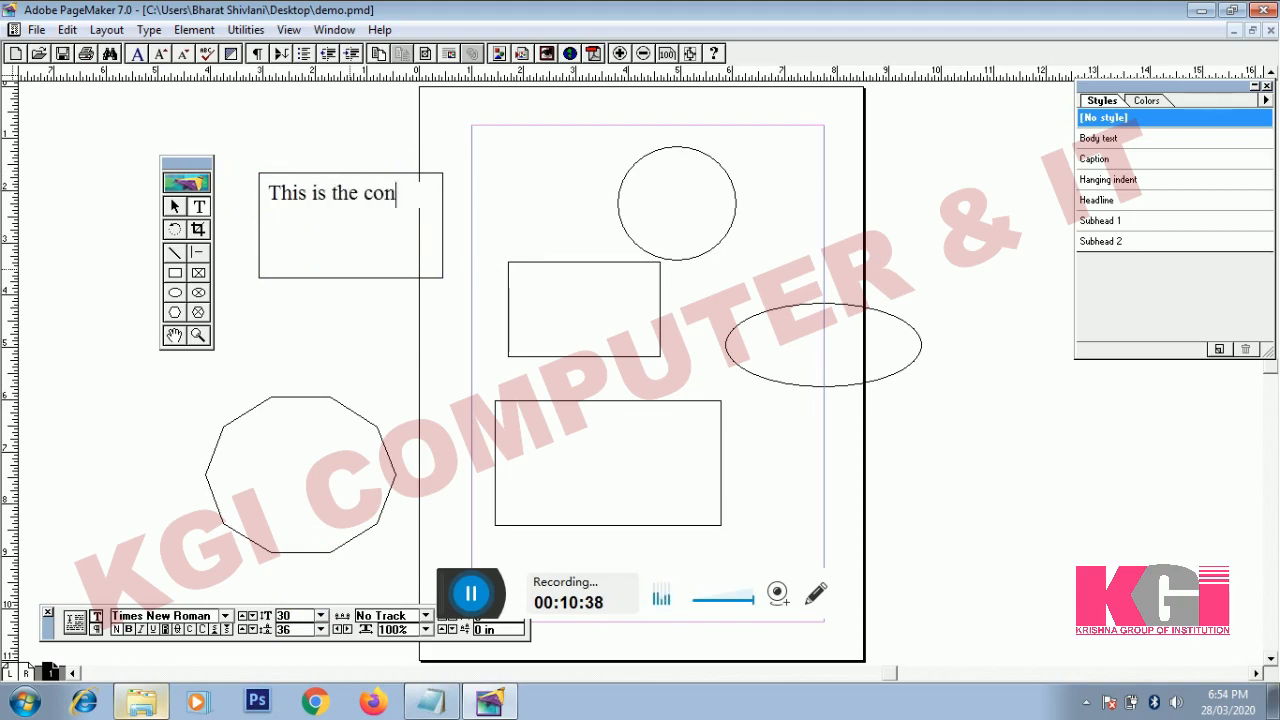
{"action": "type", "text": "tent whi"}
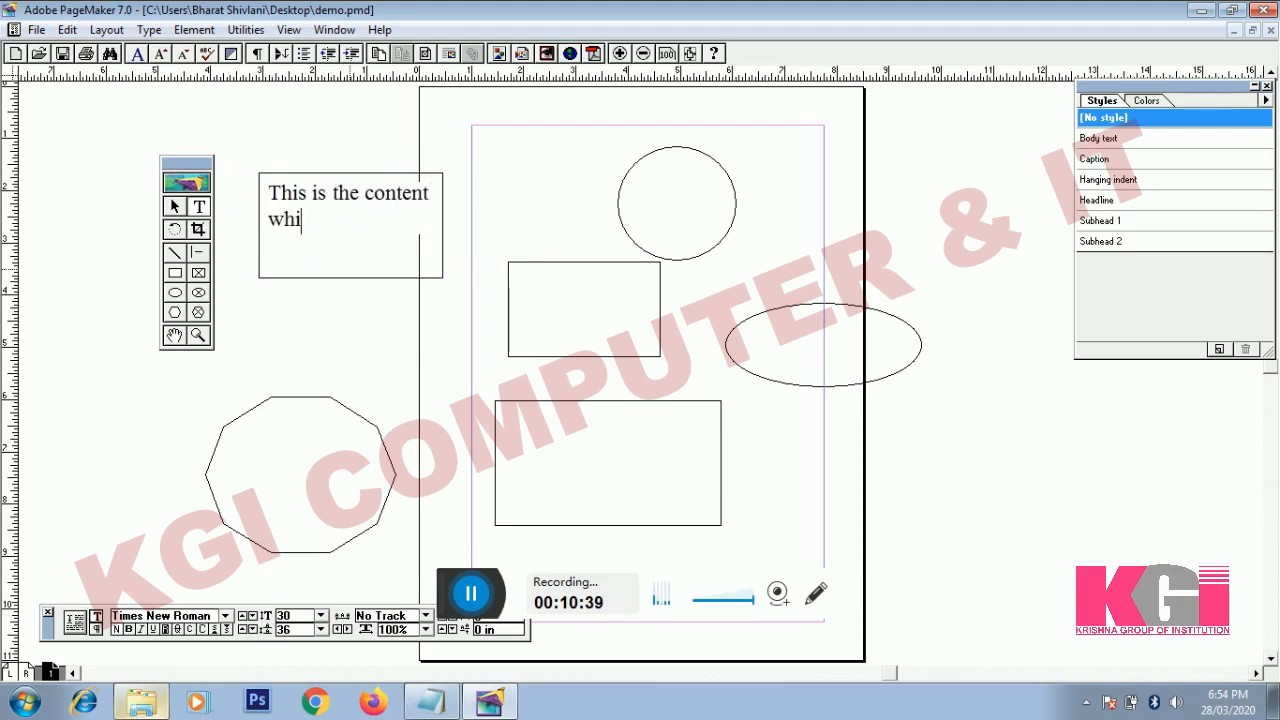
{"action": "type", "text": "s"}
{"action": "key", "text": "BackSpace"}
{"action": "type", "text": "ch only "}
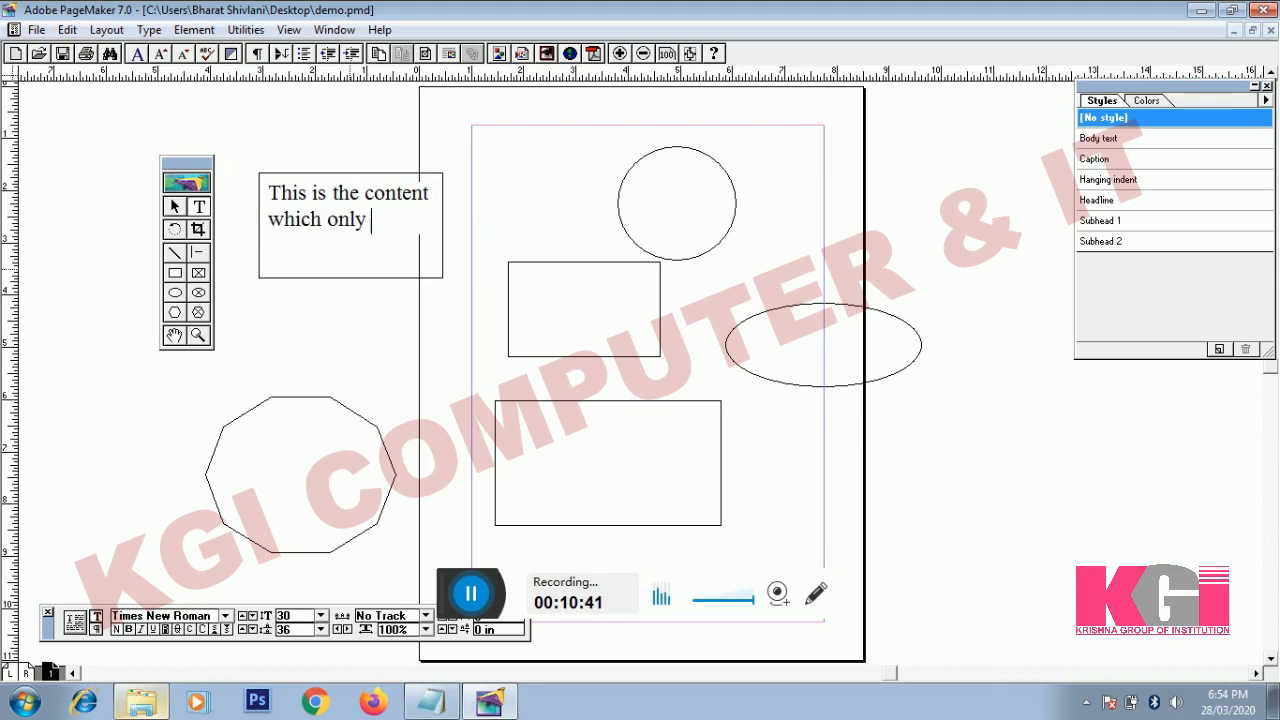
{"action": "type", "text": "for the"}
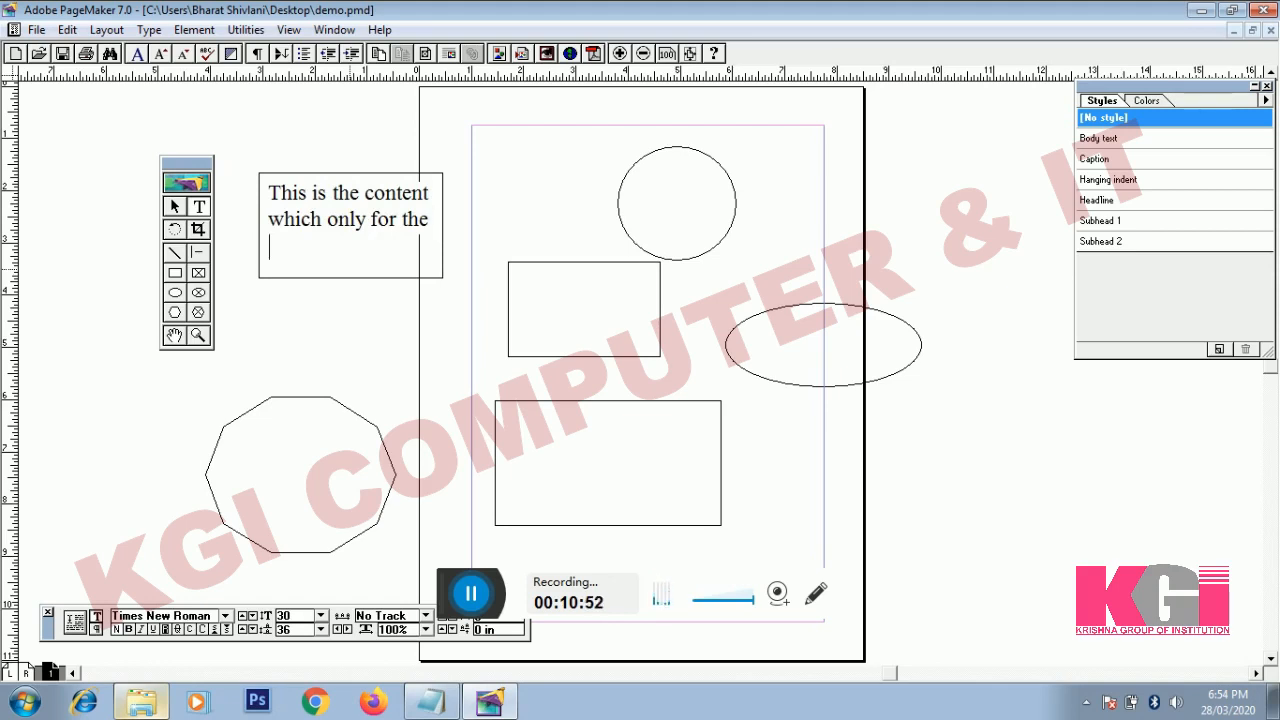
{"action": "type", "text": "ting purpos"}
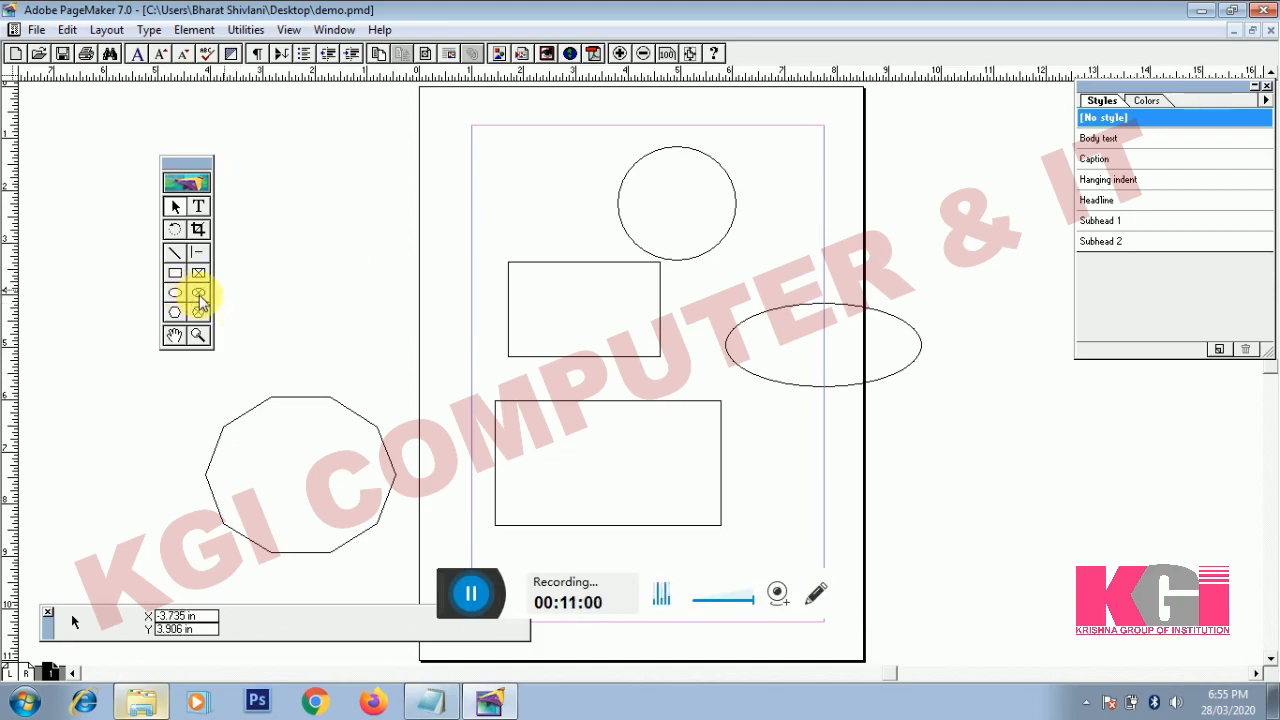
Draw an elliptical frame about 2.8 by 1.7 in above the polygon and enter the text "Circular" in it.
{"action": "left_click", "coordinate": [198, 294]}
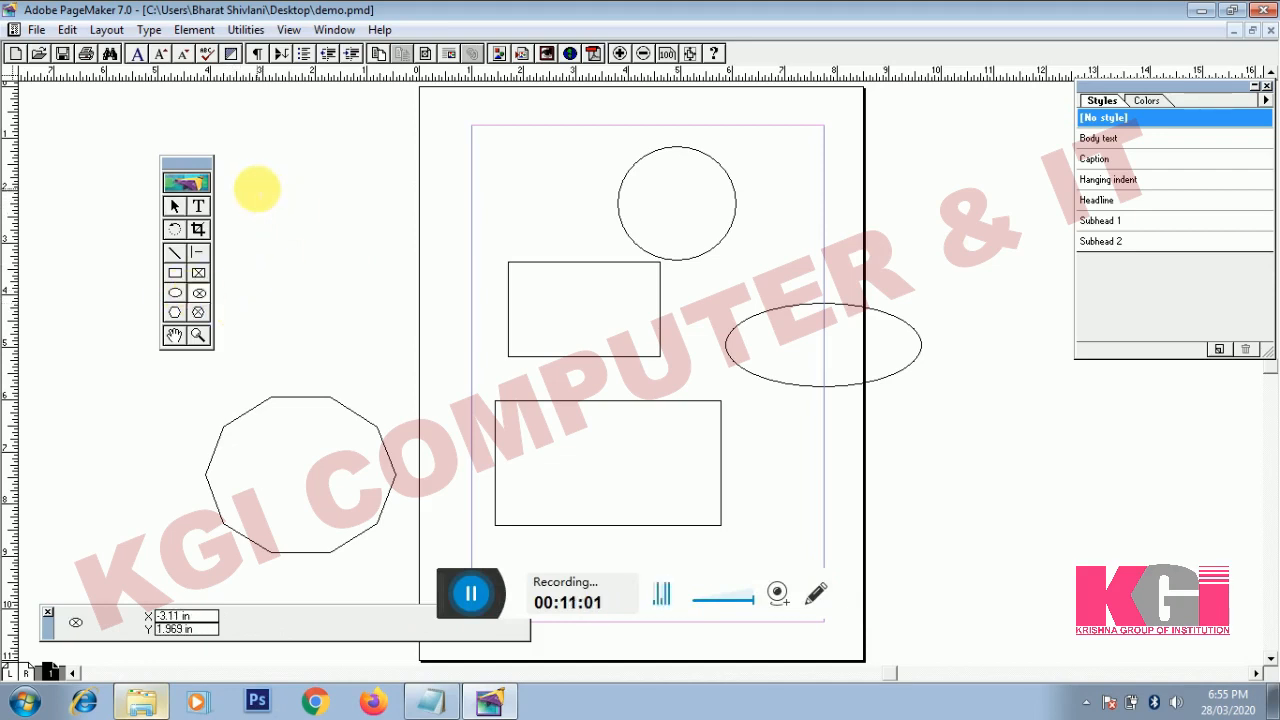
{"action": "left_click_drag", "start_coordinate": [258, 188], "coordinate": [402, 278]}
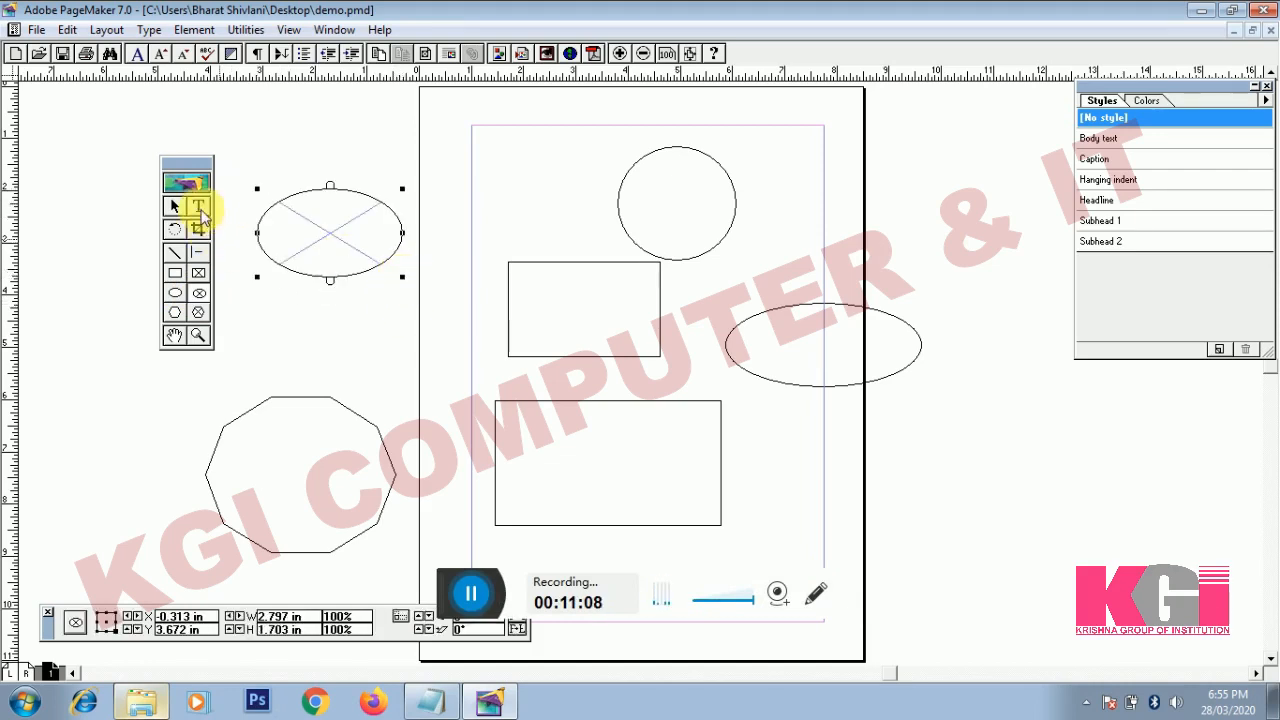
{"action": "left_click", "coordinate": [198, 206]}
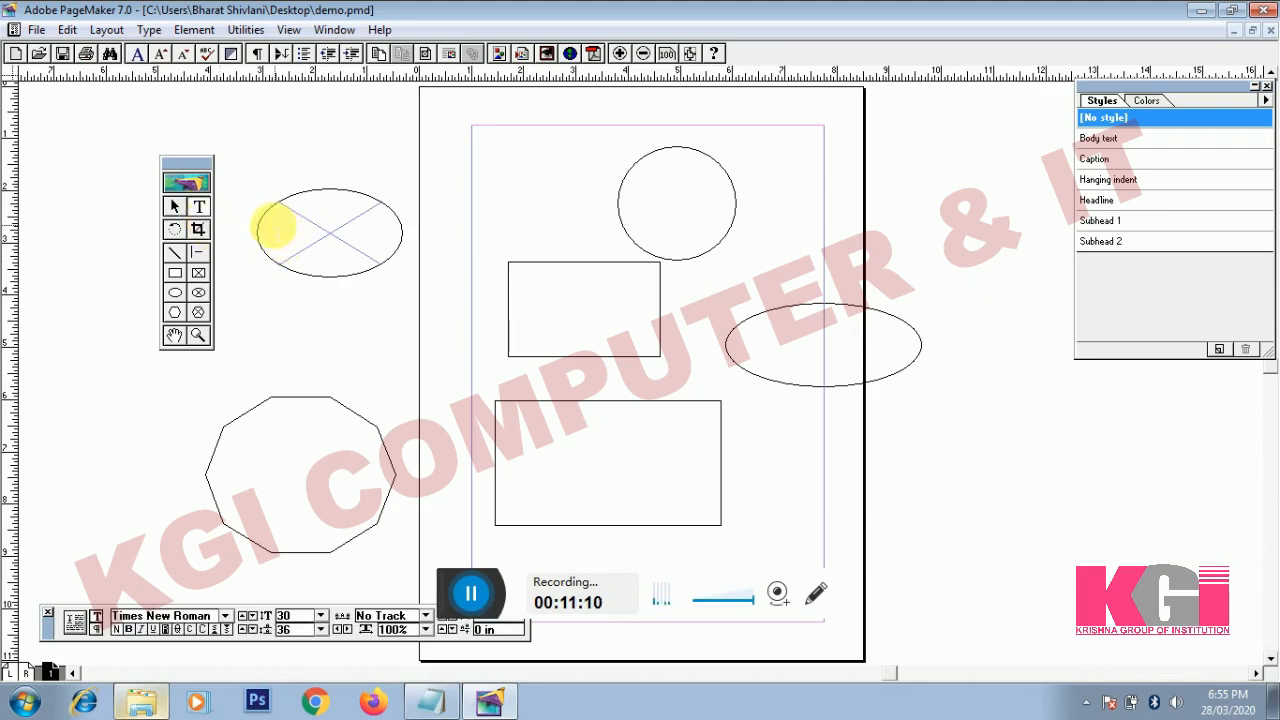
{"action": "left_click", "coordinate": [311, 259]}
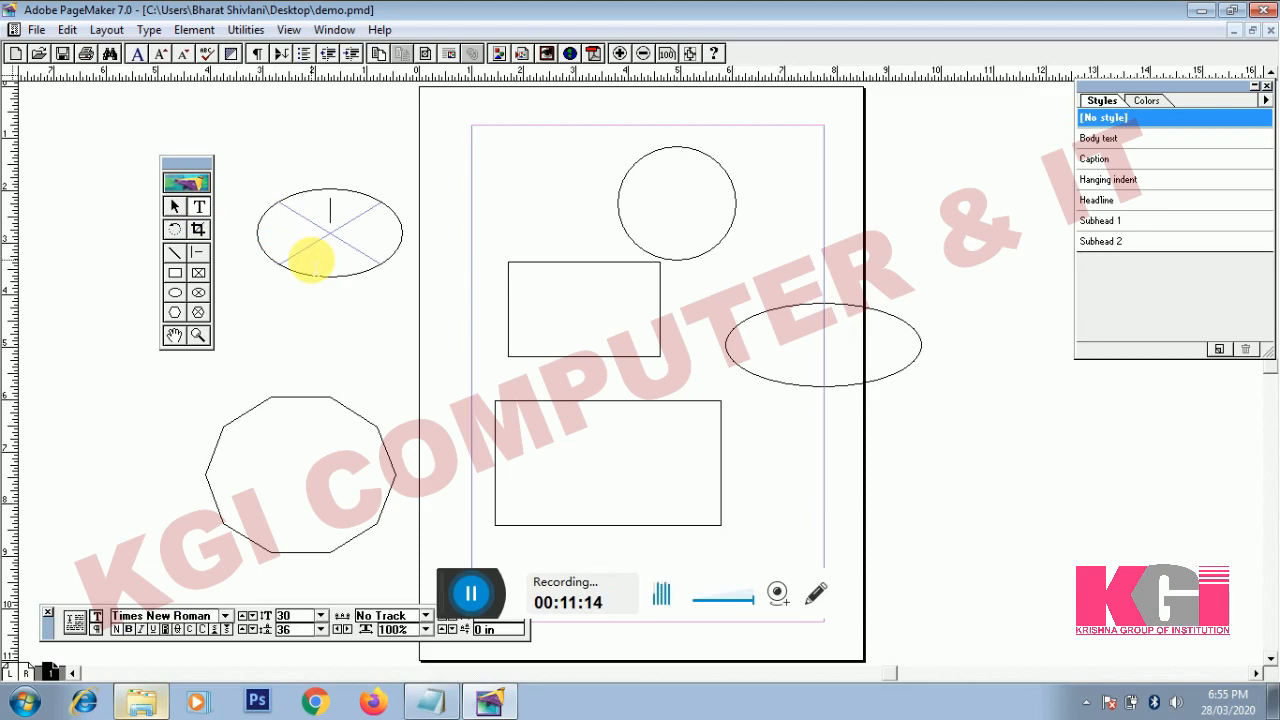
{"action": "type", "text": "Circular"}
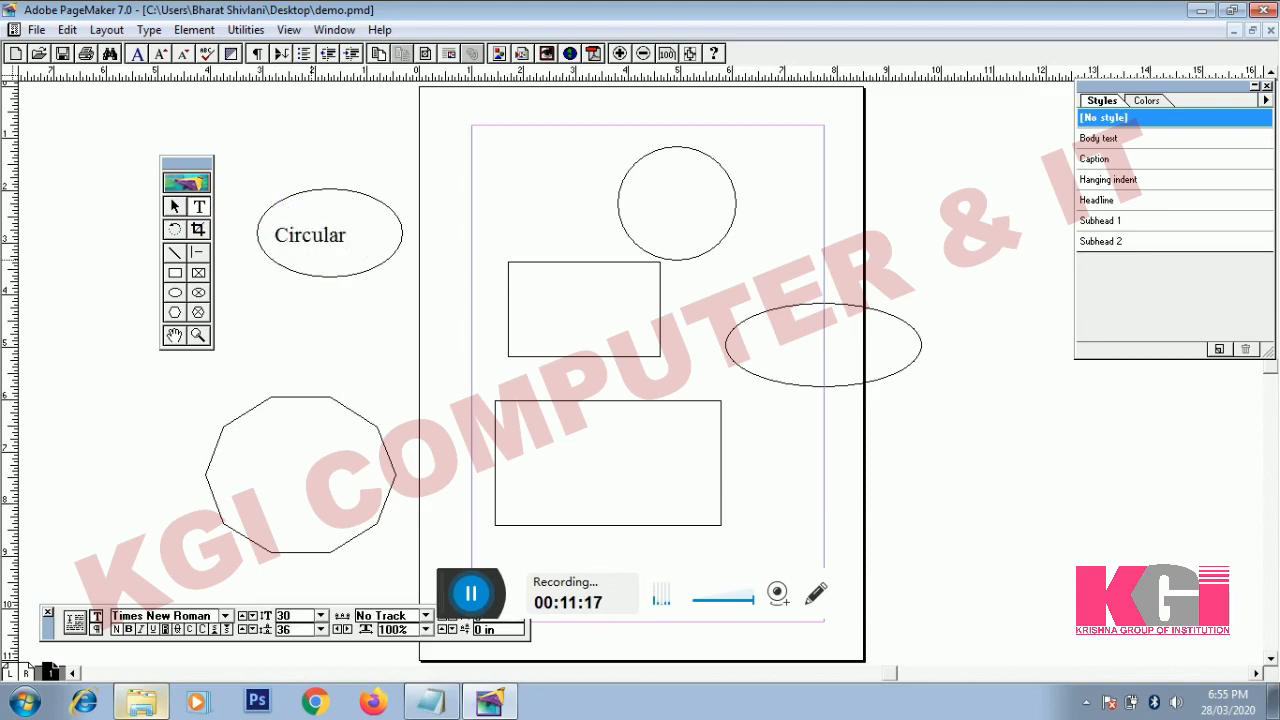
{"action": "type", "text": " F"}
{"action": "key", "text": "BackSpace"}
{"action": "left_click", "coordinate": [174, 206]}
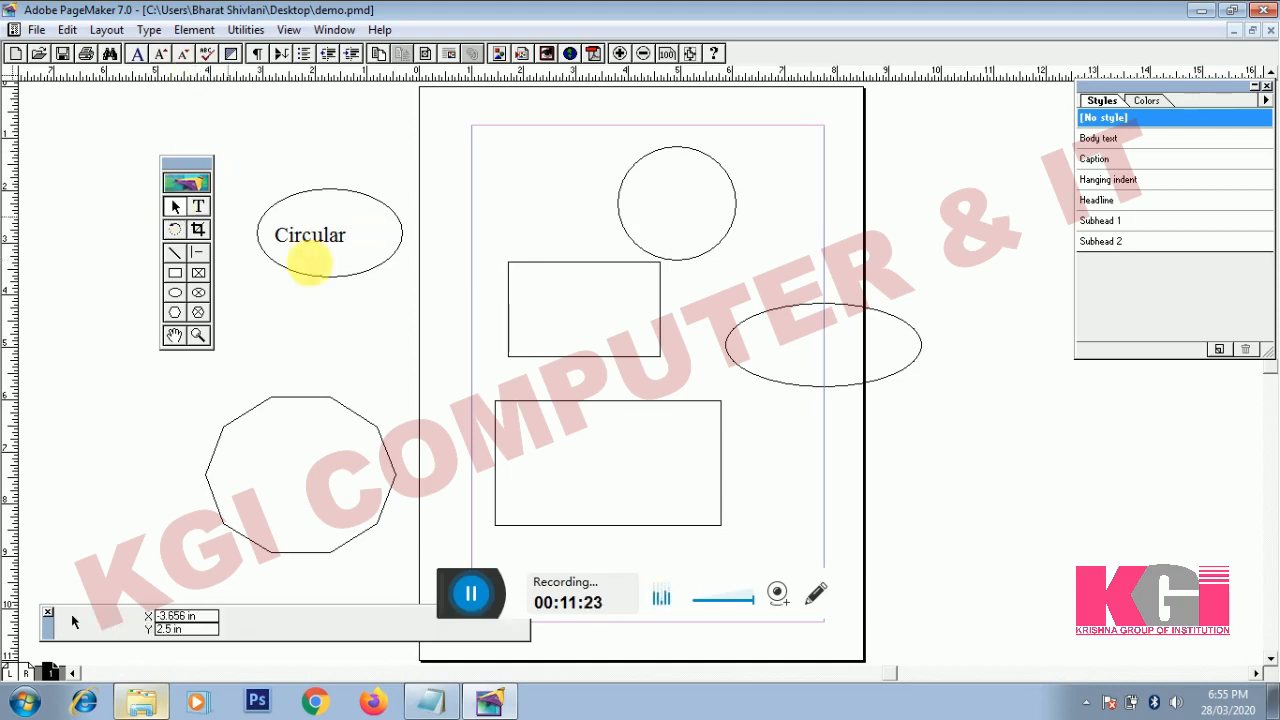
Enlarge the elliptical text frame to about 3.2 by 2.6 in so its full text "Circular Frame Tool" fits inside.
{"action": "left_click", "coordinate": [339, 281]}
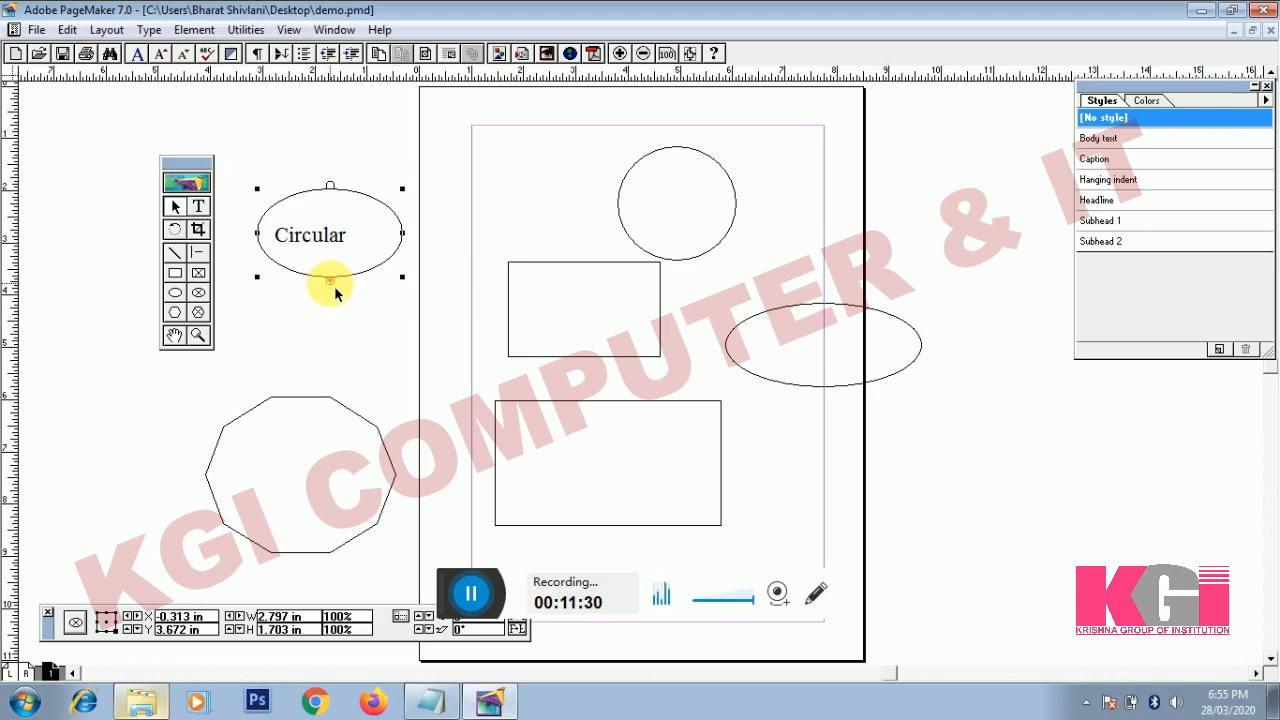
{"action": "left_click_drag", "start_coordinate": [336, 291], "coordinate": [337, 318]}
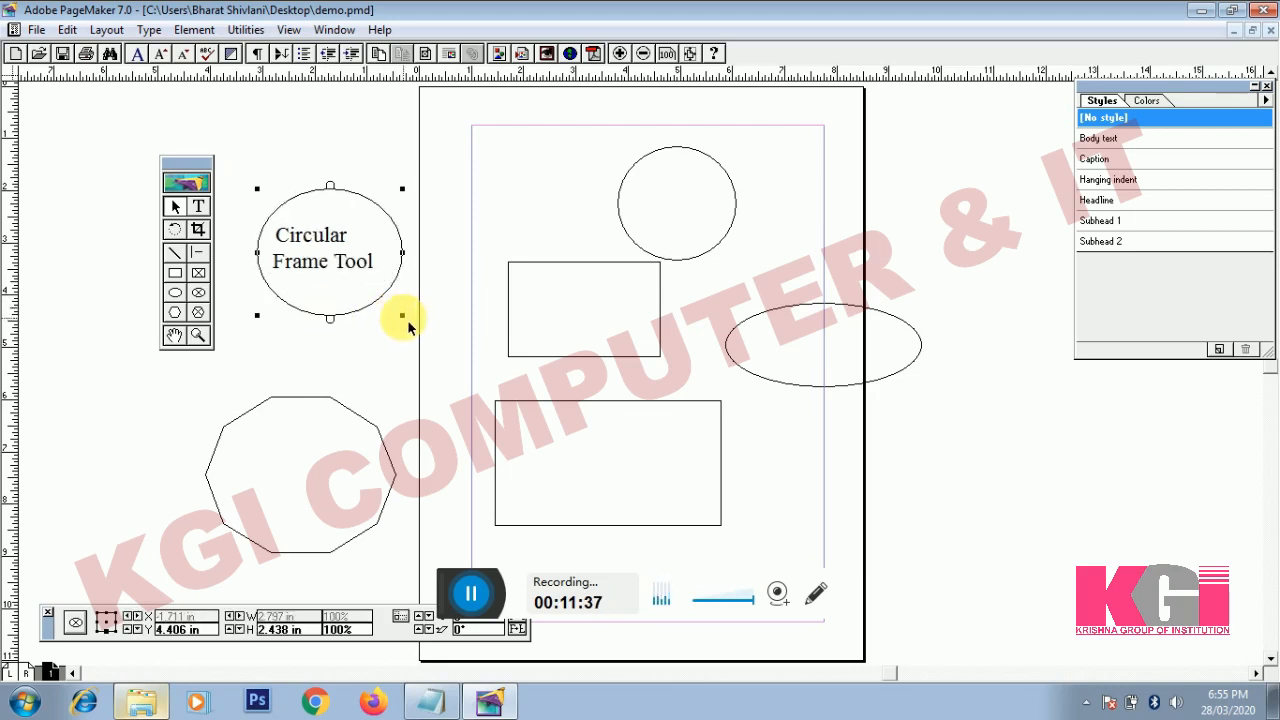
{"action": "left_click_drag", "start_coordinate": [409, 322], "coordinate": [417, 324]}
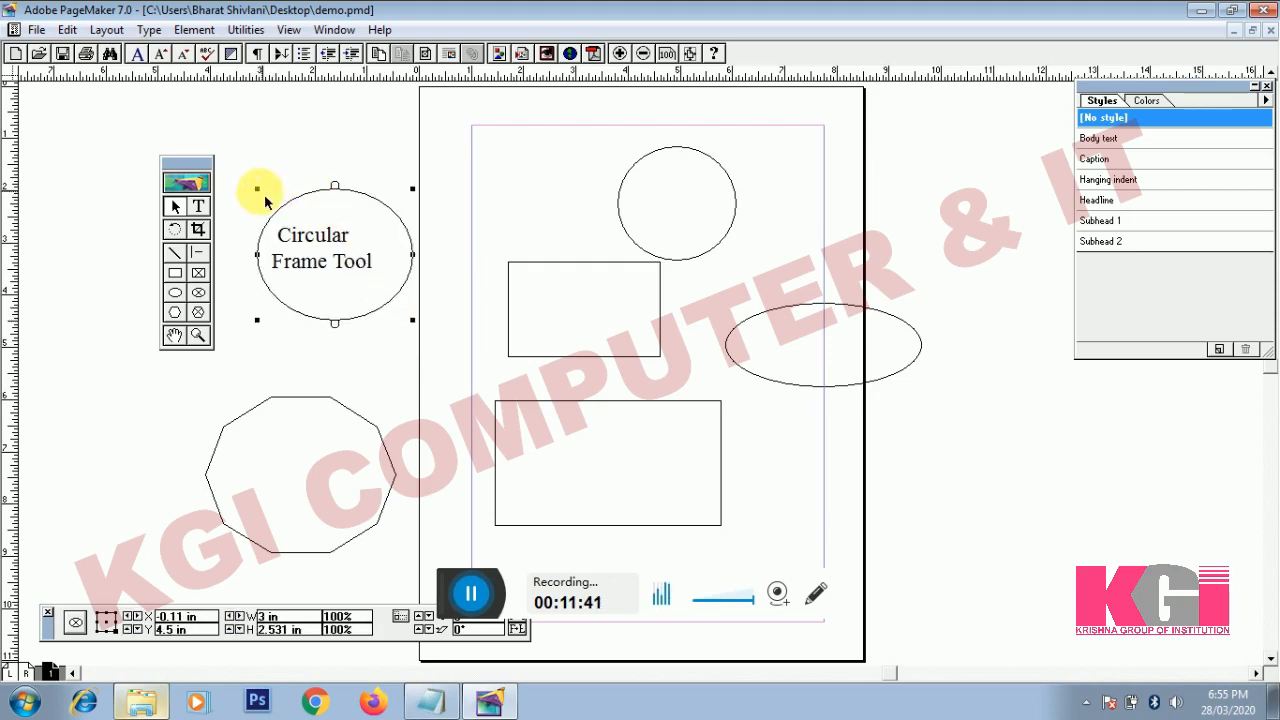
{"action": "left_click_drag", "start_coordinate": [264, 196], "coordinate": [256, 187]}
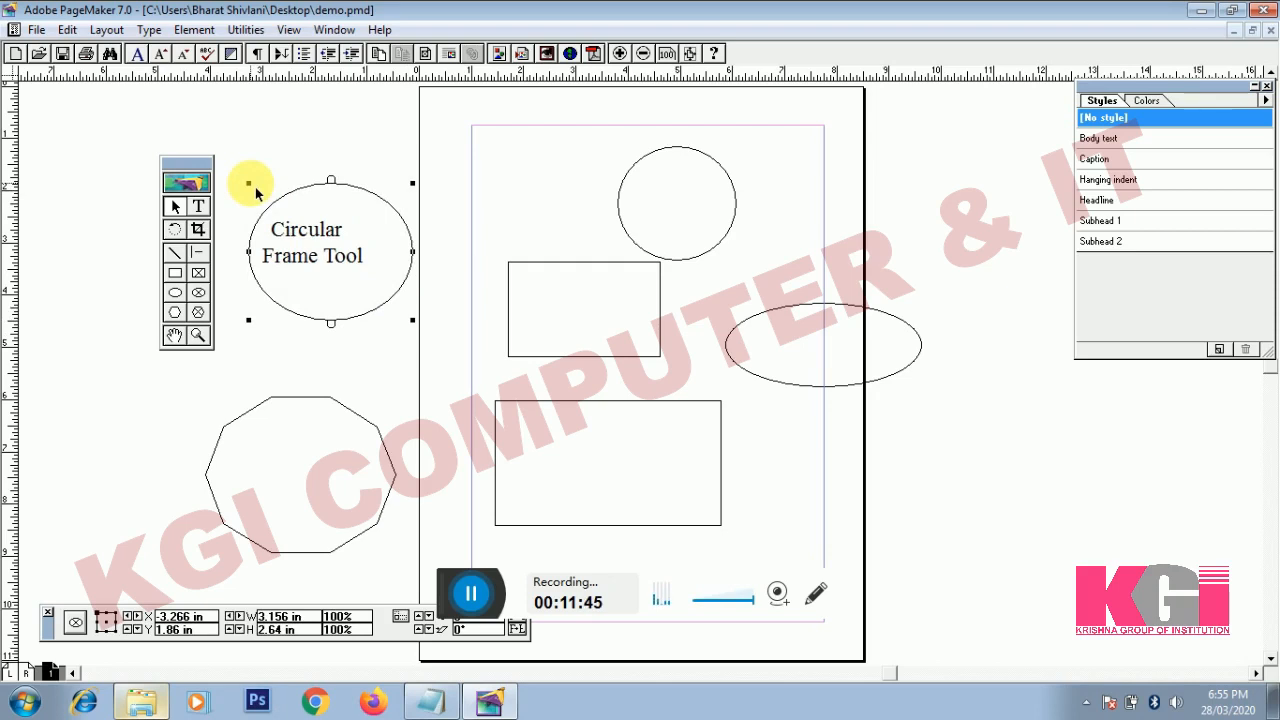
{"action": "left_click", "coordinate": [228, 190]}
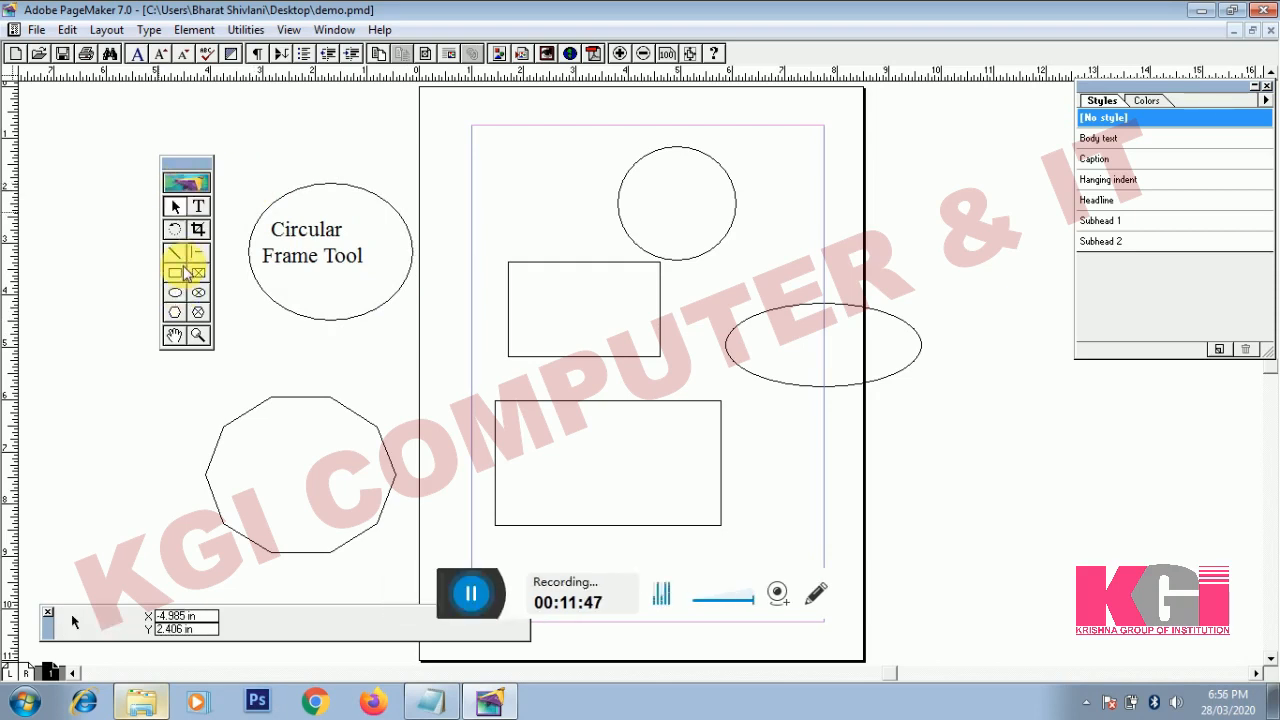
Rotate the smaller rectangle below the circle slightly clockwise with the Rotating tool.
{"action": "left_click", "coordinate": [176, 230]}
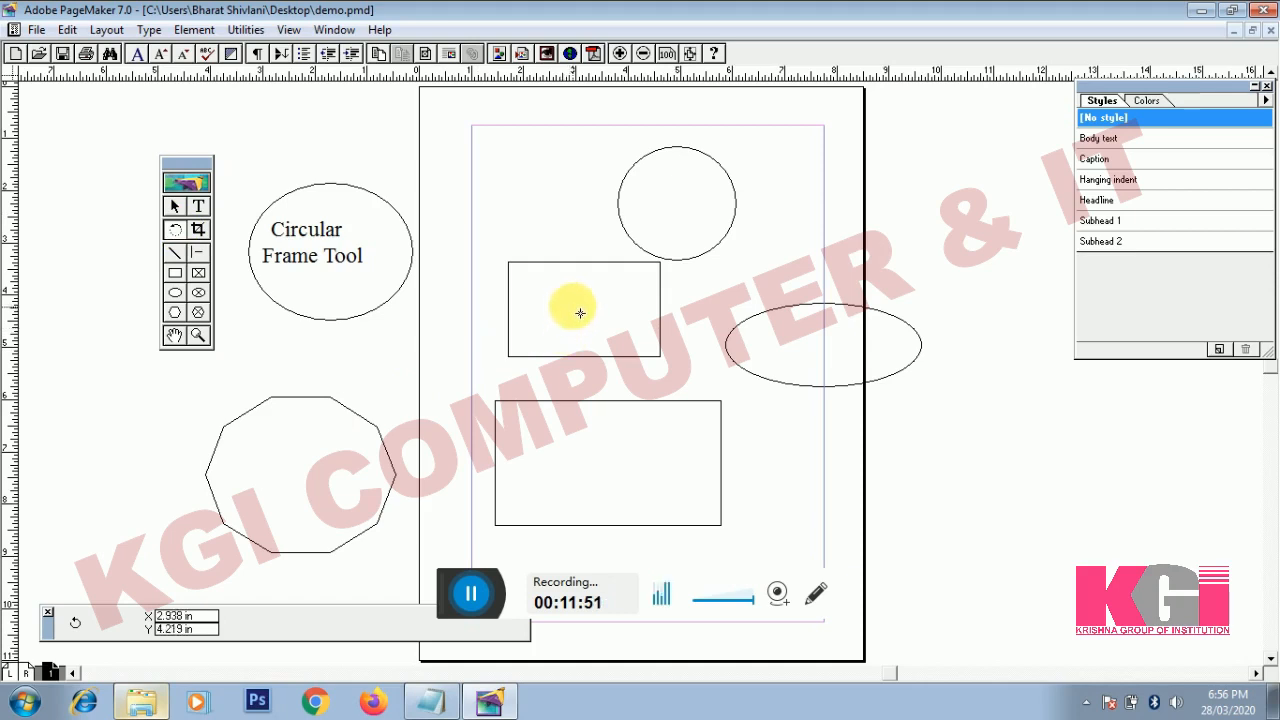
{"action": "left_click", "coordinate": [587, 345]}
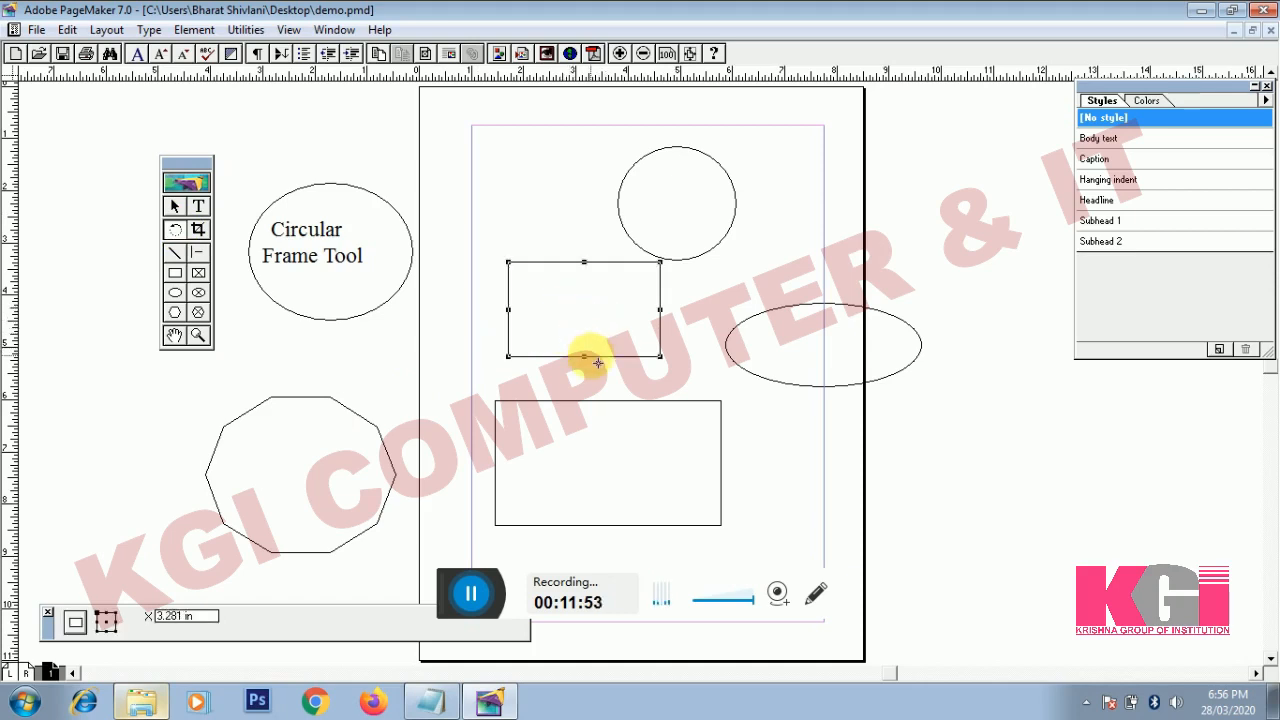
{"action": "left_click_drag", "start_coordinate": [583, 309], "coordinate": [533, 314]}
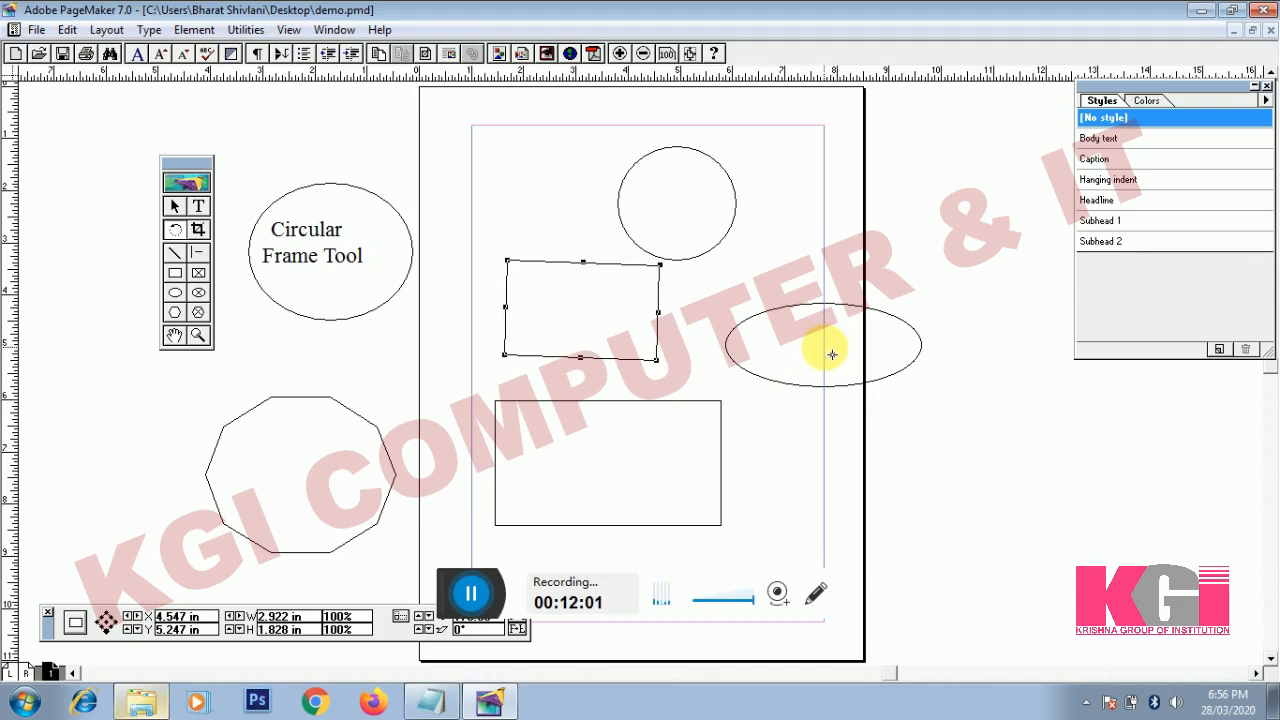
{"action": "key", "text": "Delete"}
{"action": "key", "text": "ctrl+z"}
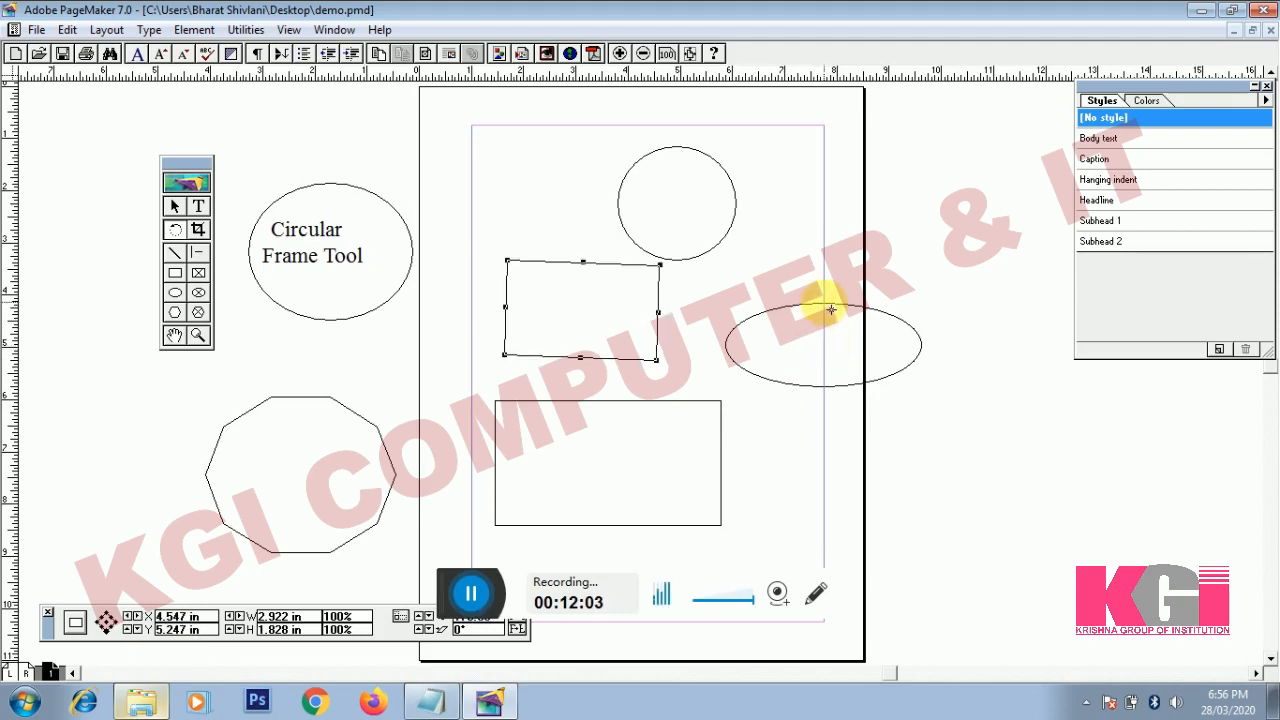
Rotate the ellipse crossing the page's right edge, and tilt the "Circular Frame Tool" text frame counterclockwise.
{"action": "left_click", "coordinate": [818, 310]}
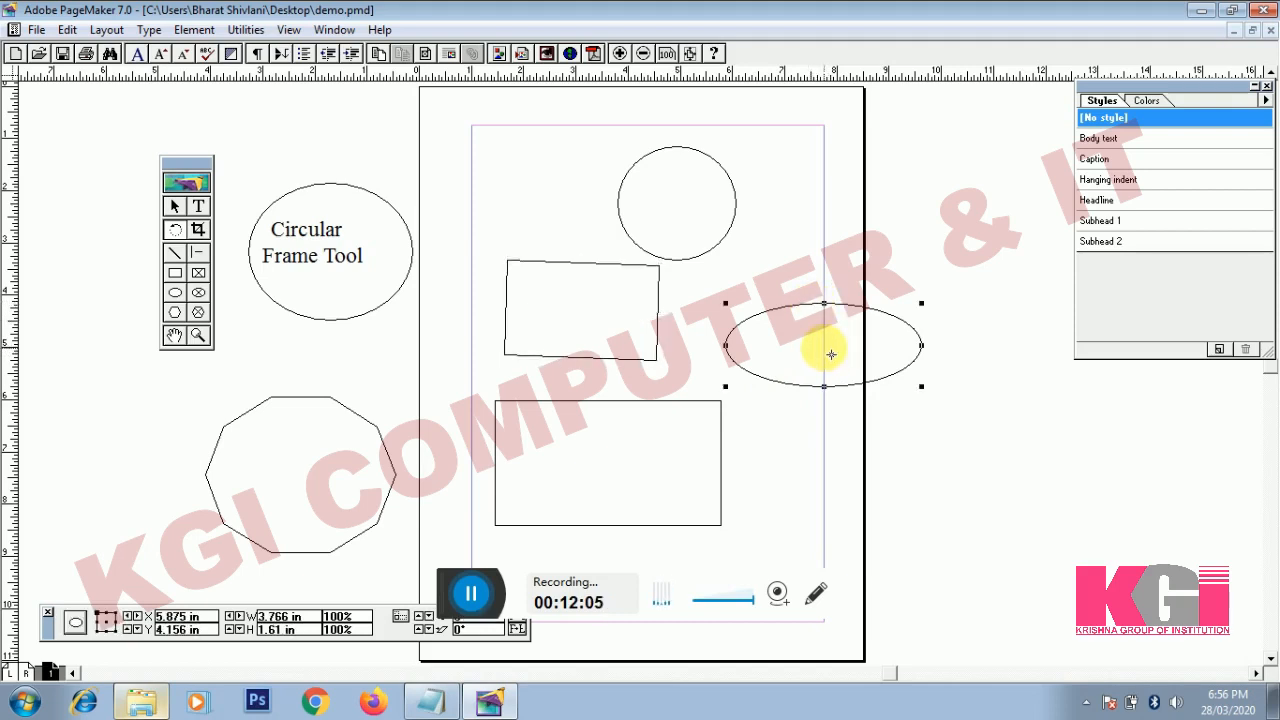
{"action": "left_click_drag", "start_coordinate": [831, 354], "coordinate": [829, 300]}
{"action": "left_click_drag", "start_coordinate": [316, 250], "coordinate": [421, 255]}
{"action": "left_click", "coordinate": [361, 281]}
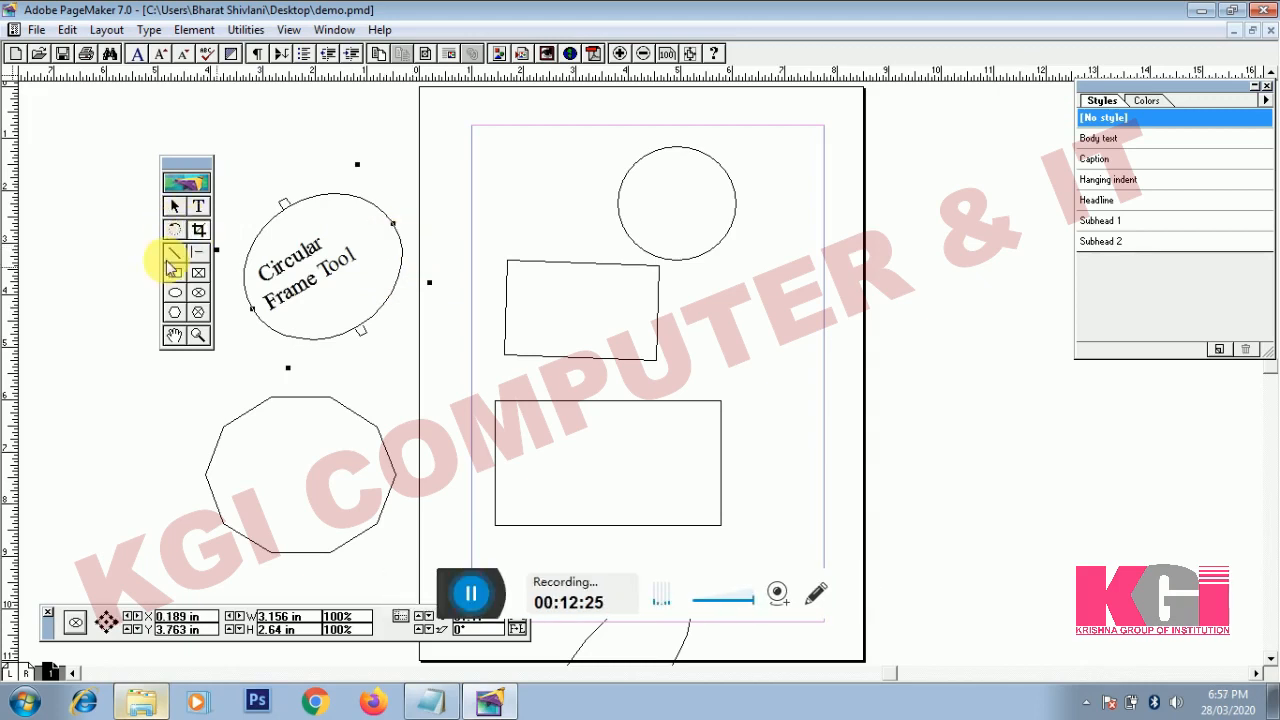
Draw five free-angle lines around the page's right side and a bent arrow of connected lines across its upper-left edge with the Line tool.
{"action": "left_click", "coordinate": [171, 257]}
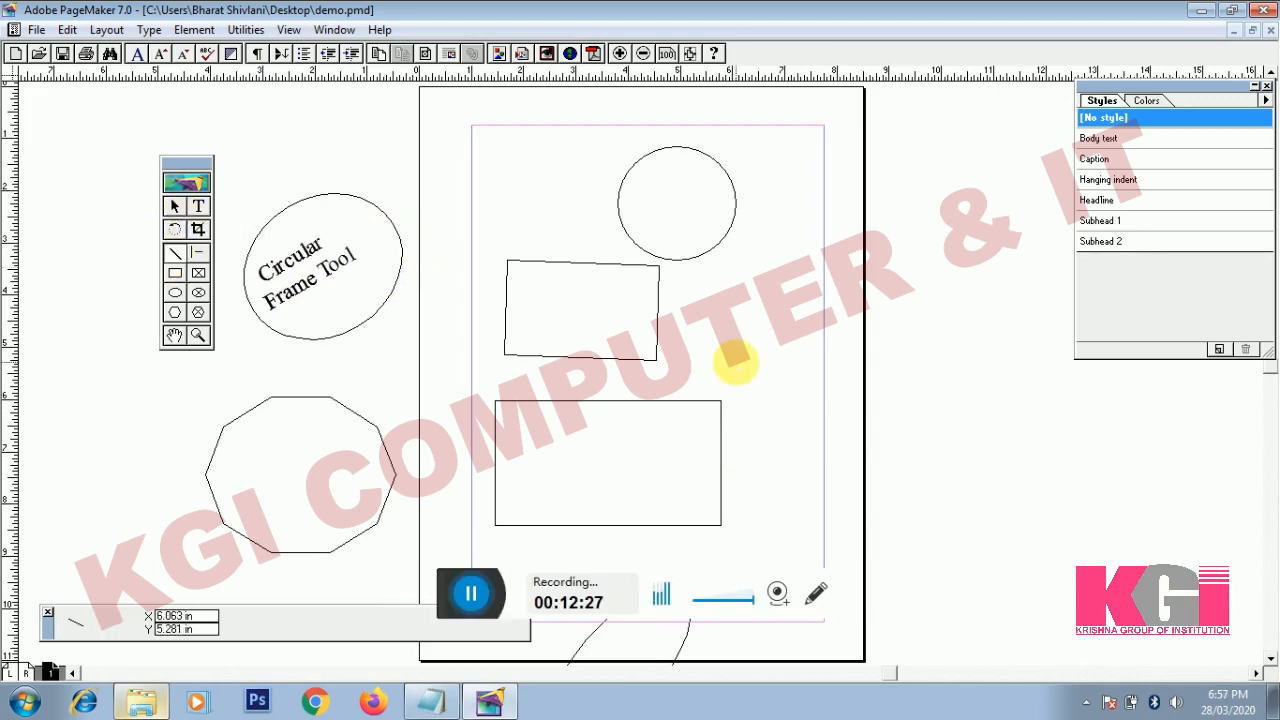
{"action": "mouse_move", "coordinate": [735, 347]}
{"action": "left_mouse_down"}
{"action": "mouse_move", "coordinate": [894, 380]}
{"action": "mouse_move", "coordinate": [937, 357]}
{"action": "mouse_move", "coordinate": [948, 322]}
{"action": "mouse_move", "coordinate": [931, 263]}
{"action": "mouse_move", "coordinate": [703, 171]}
{"action": "mouse_move", "coordinate": [603, 214]}
{"action": "mouse_move", "coordinate": [810, 495]}
{"action": "mouse_move", "coordinate": [890, 445]}
{"action": "left_mouse_up"}
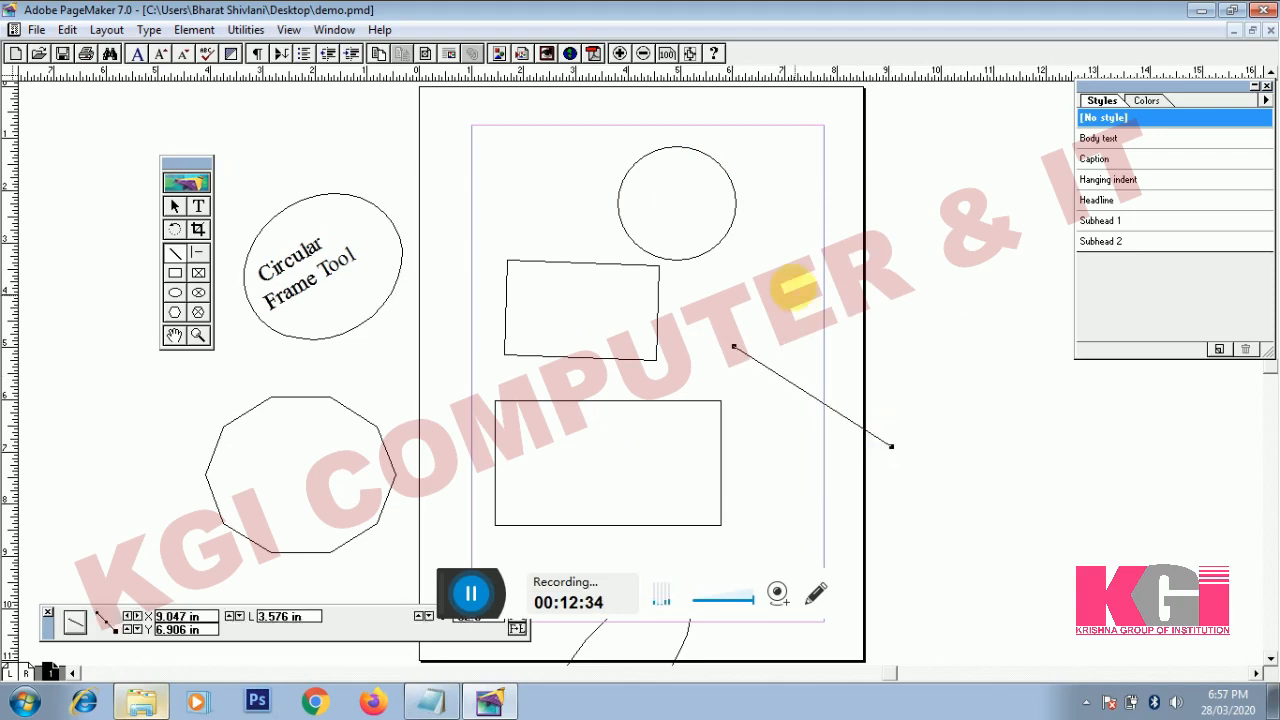
{"action": "left_click_drag", "start_coordinate": [751, 398], "coordinate": [792, 275]}
{"action": "left_click_drag", "start_coordinate": [693, 311], "coordinate": [747, 309]}
{"action": "left_click_drag", "start_coordinate": [737, 248], "coordinate": [803, 286]}
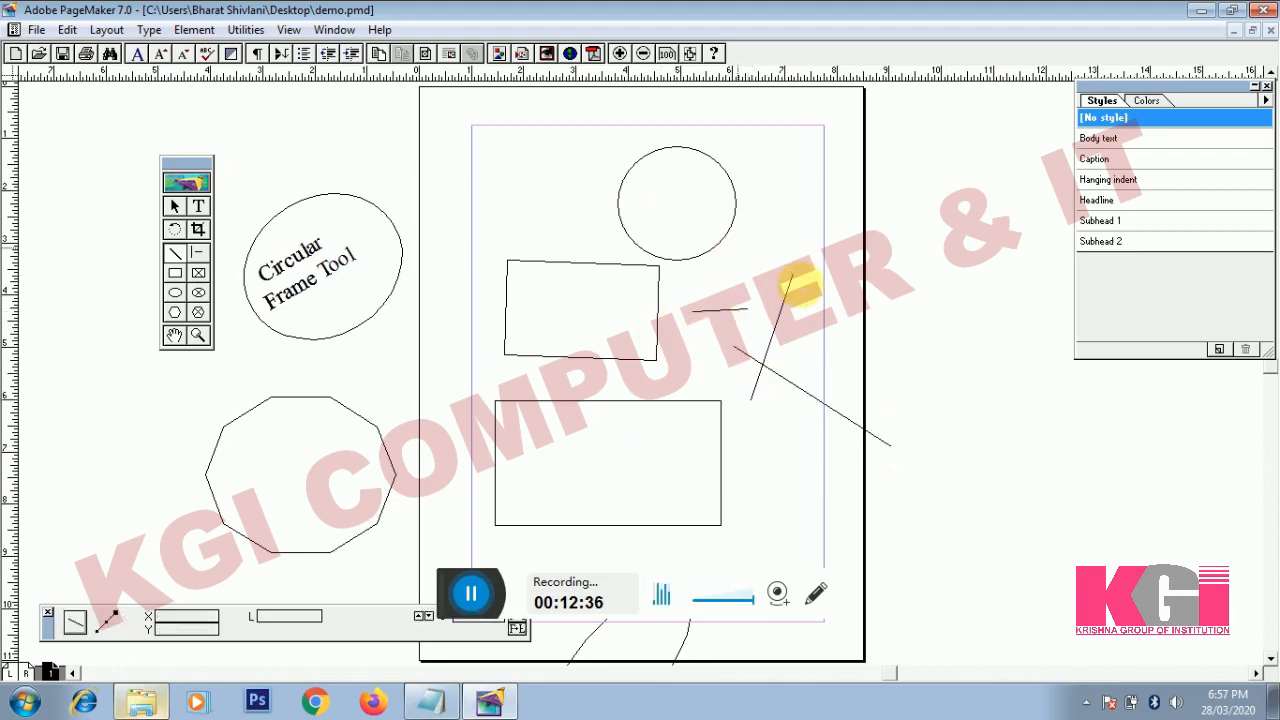
{"action": "left_click_drag", "start_coordinate": [799, 211], "coordinate": [769, 297]}
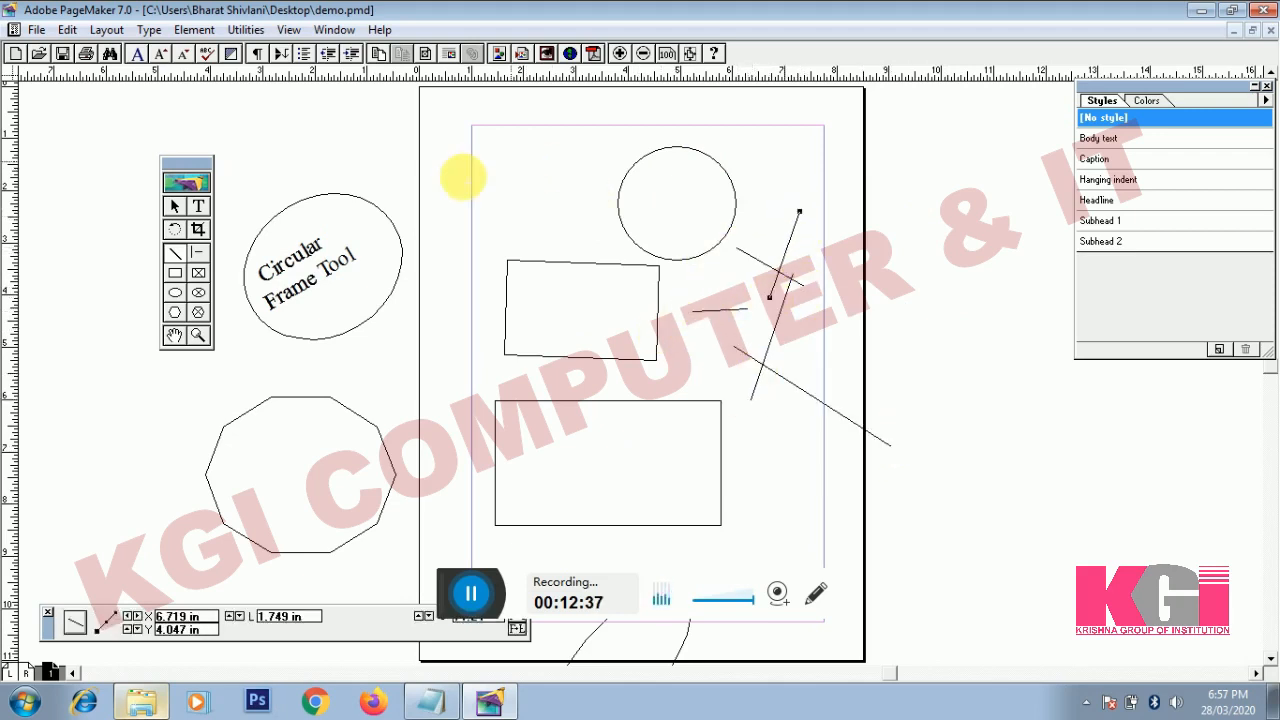
{"action": "left_click_drag", "start_coordinate": [466, 177], "coordinate": [561, 187]}
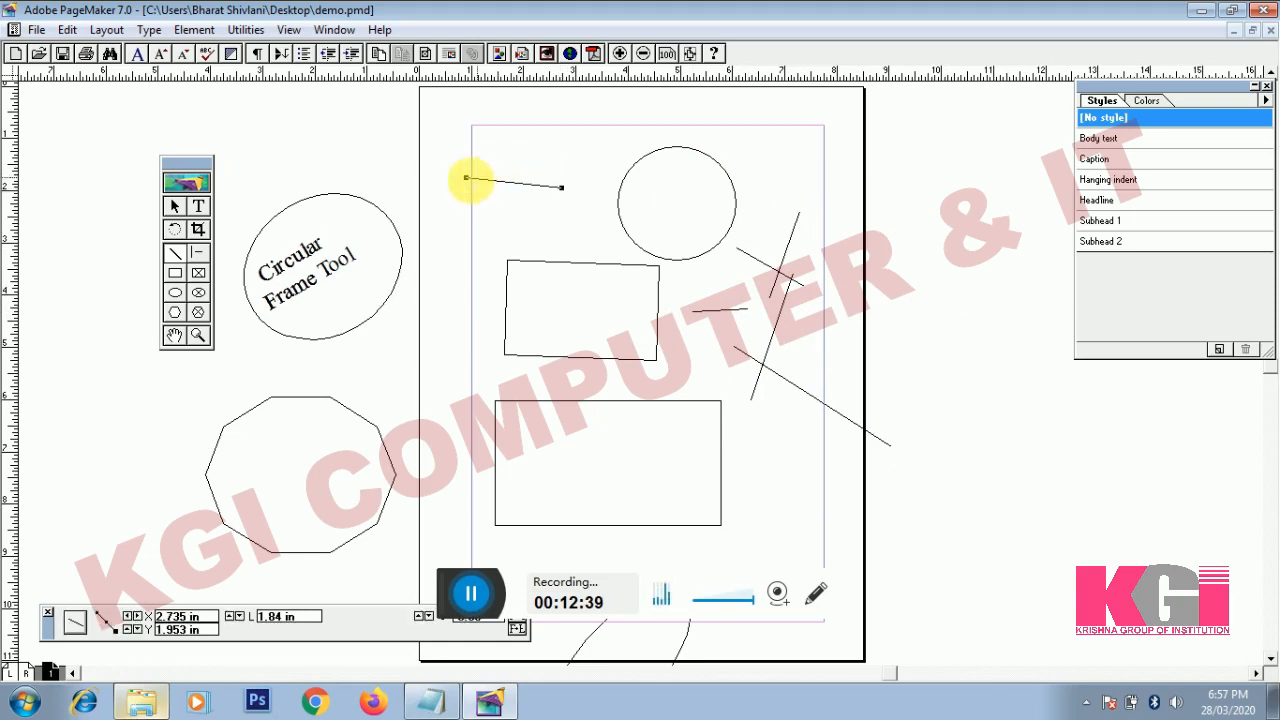
{"action": "left_click_drag", "start_coordinate": [466, 177], "coordinate": [446, 213]}
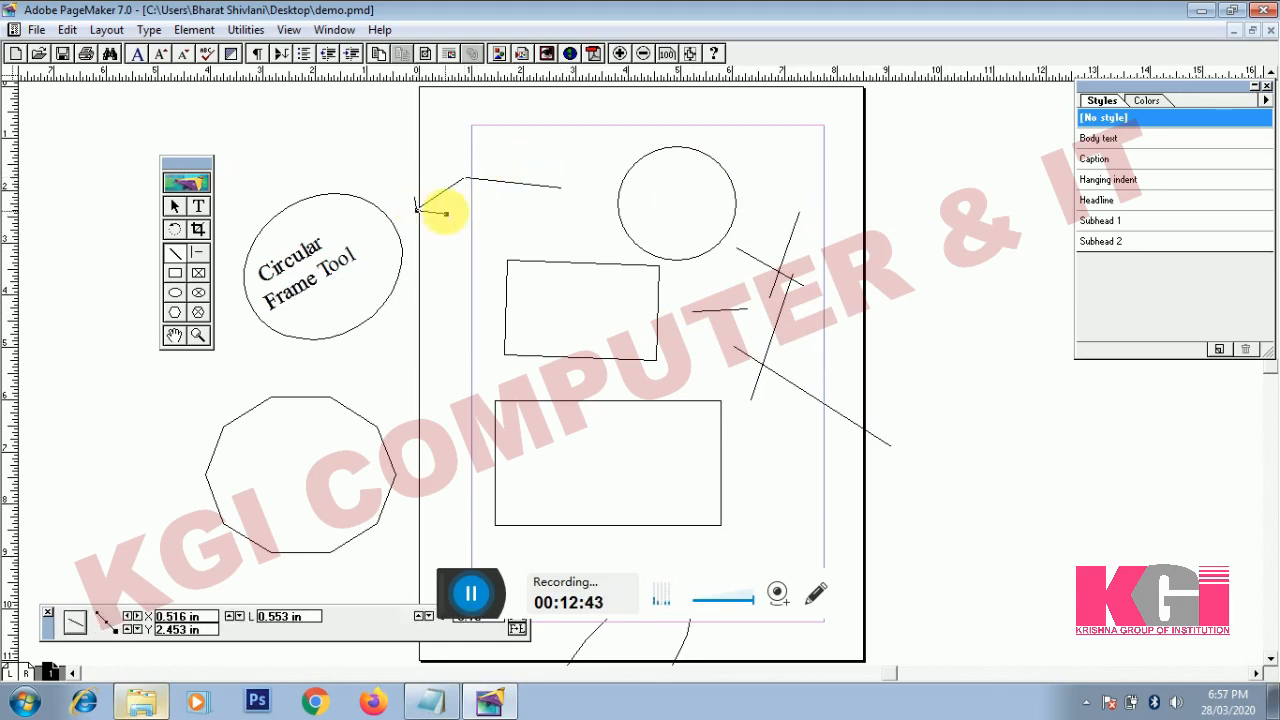
Draw three 45-degree lines: one beside the page's right edge, one about 1.3 in on the far-left pasteboard and one about 0.95 in above the circular frame.
{"action": "left_click", "coordinate": [196, 255]}
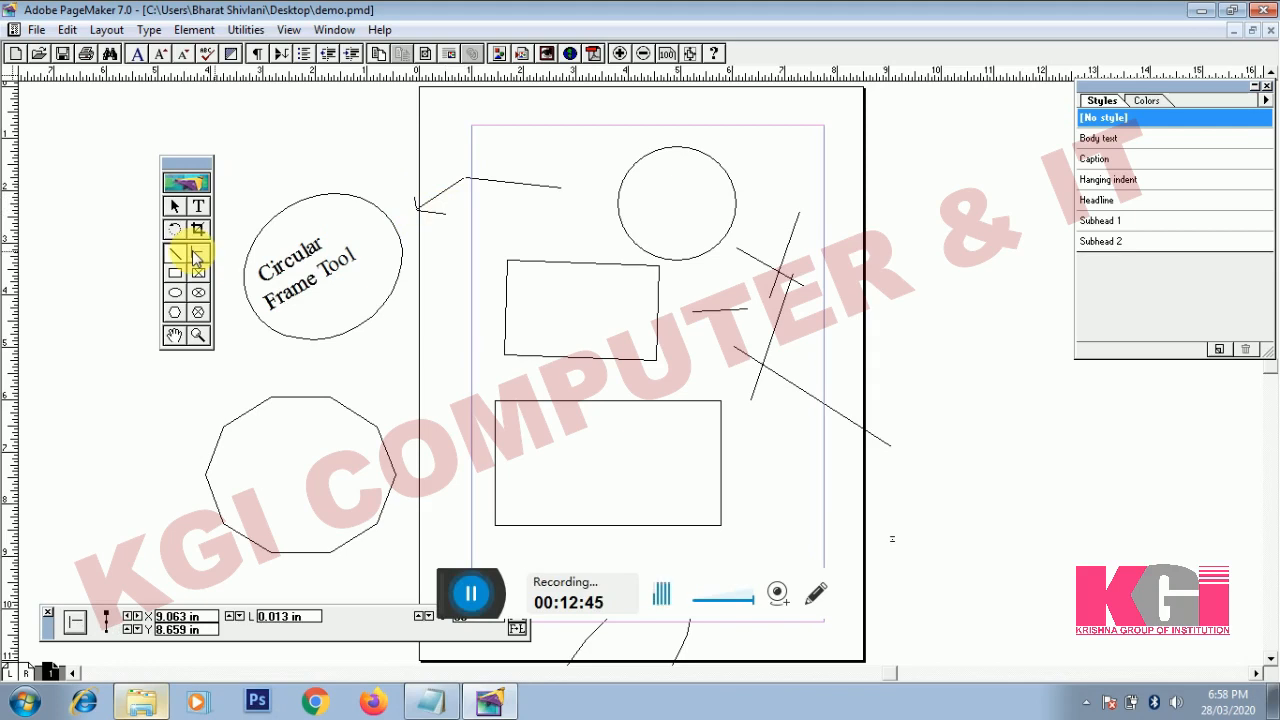
{"action": "left_click", "coordinate": [199, 258]}
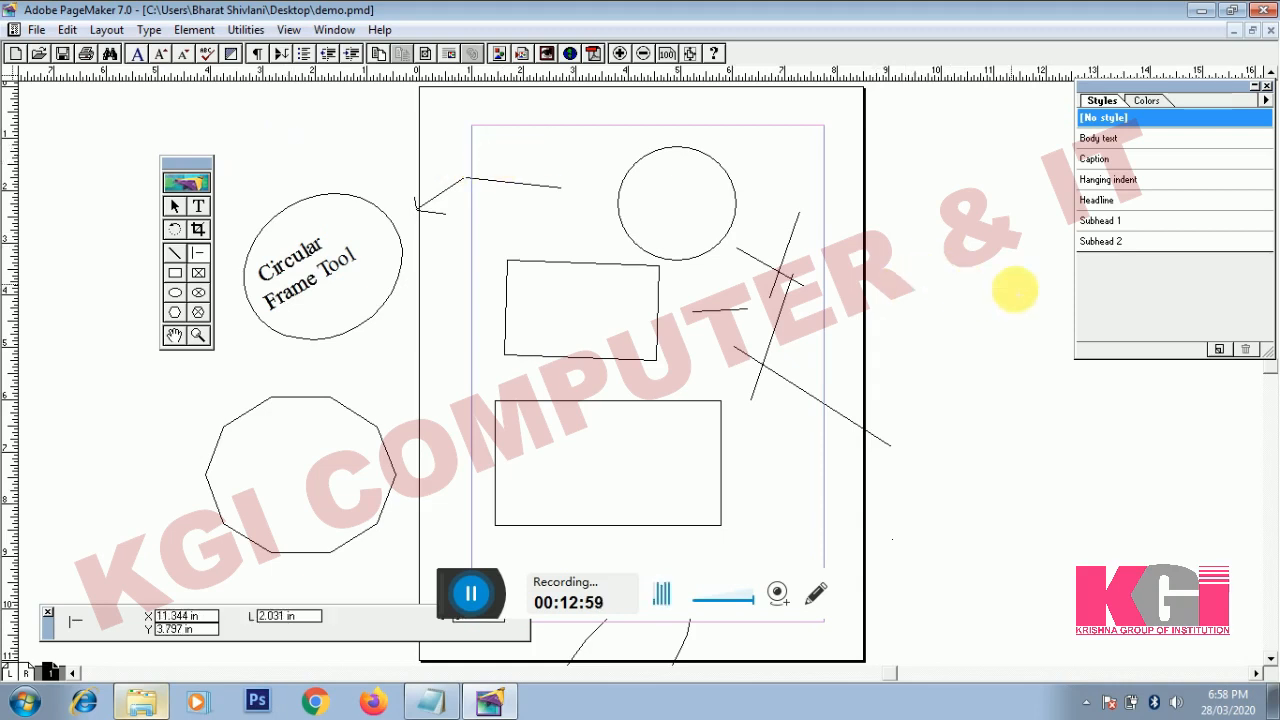
{"action": "mouse_move", "coordinate": [1010, 285]}
{"action": "left_mouse_down"}
{"action": "mouse_move", "coordinate": [984, 341]}
{"action": "mouse_move", "coordinate": [823, 343]}
{"action": "mouse_move", "coordinate": [803, 263]}
{"action": "mouse_move", "coordinate": [840, 206]}
{"action": "mouse_move", "coordinate": [823, 200]}
{"action": "mouse_move", "coordinate": [889, 166]}
{"action": "mouse_move", "coordinate": [960, 180]}
{"action": "mouse_move", "coordinate": [968, 200]}
{"action": "mouse_move", "coordinate": [946, 245]}
{"action": "mouse_move", "coordinate": [965, 280]}
{"action": "mouse_move", "coordinate": [960, 339]}
{"action": "mouse_move", "coordinate": [904, 360]}
{"action": "mouse_move", "coordinate": [856, 334]}
{"action": "mouse_move", "coordinate": [803, 277]}
{"action": "mouse_move", "coordinate": [823, 211]}
{"action": "mouse_move", "coordinate": [929, 166]}
{"action": "mouse_move", "coordinate": [1034, 284]}
{"action": "mouse_move", "coordinate": [1003, 380]}
{"action": "mouse_move", "coordinate": [786, 363]}
{"action": "mouse_move", "coordinate": [880, 194]}
{"action": "mouse_move", "coordinate": [968, 284]}
{"action": "mouse_move", "coordinate": [970, 350]}
{"action": "left_mouse_up"}
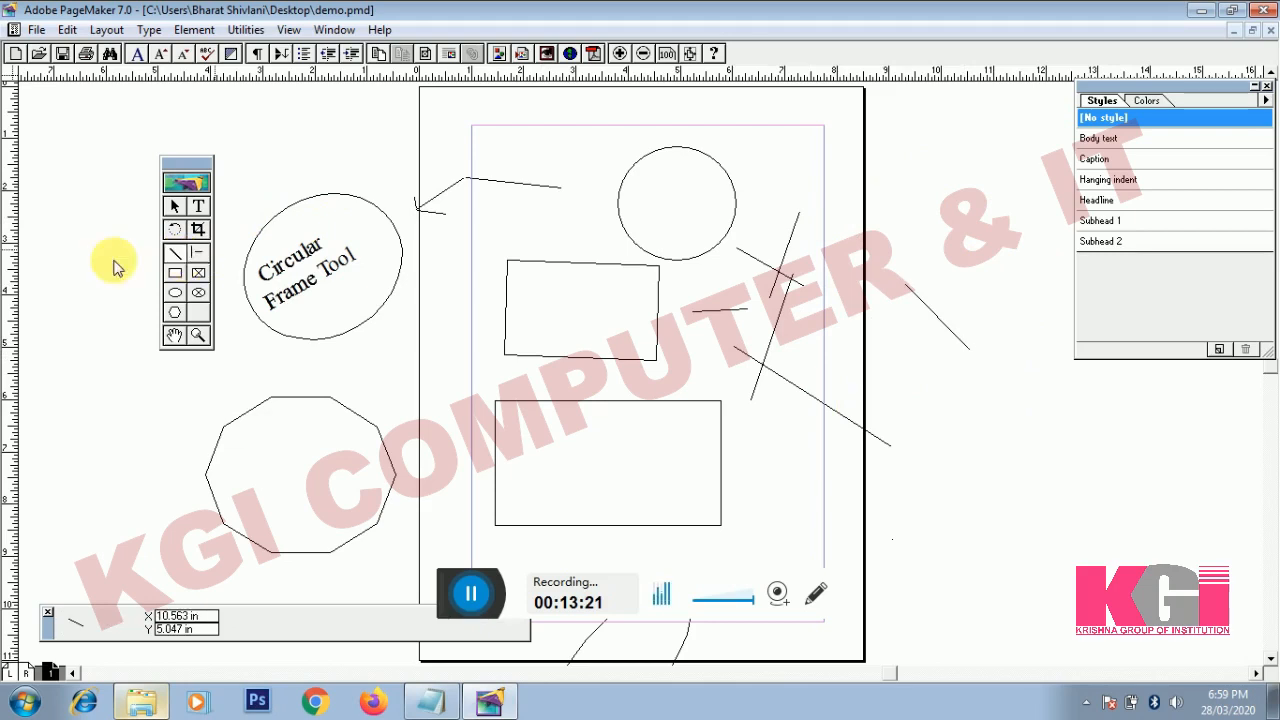
{"action": "mouse_move", "coordinate": [114, 252]}
{"action": "left_mouse_down"}
{"action": "mouse_move", "coordinate": [129, 325]}
{"action": "mouse_move", "coordinate": [83, 240]}
{"action": "mouse_move", "coordinate": [140, 229]}
{"action": "mouse_move", "coordinate": [147, 280]}
{"action": "mouse_move", "coordinate": [54, 277]}
{"action": "mouse_move", "coordinate": [54, 223]}
{"action": "mouse_move", "coordinate": [123, 189]}
{"action": "mouse_move", "coordinate": [152, 207]}
{"action": "mouse_move", "coordinate": [156, 268]}
{"action": "mouse_move", "coordinate": [67, 297]}
{"action": "left_mouse_up"}
{"action": "left_click", "coordinate": [198, 252]}
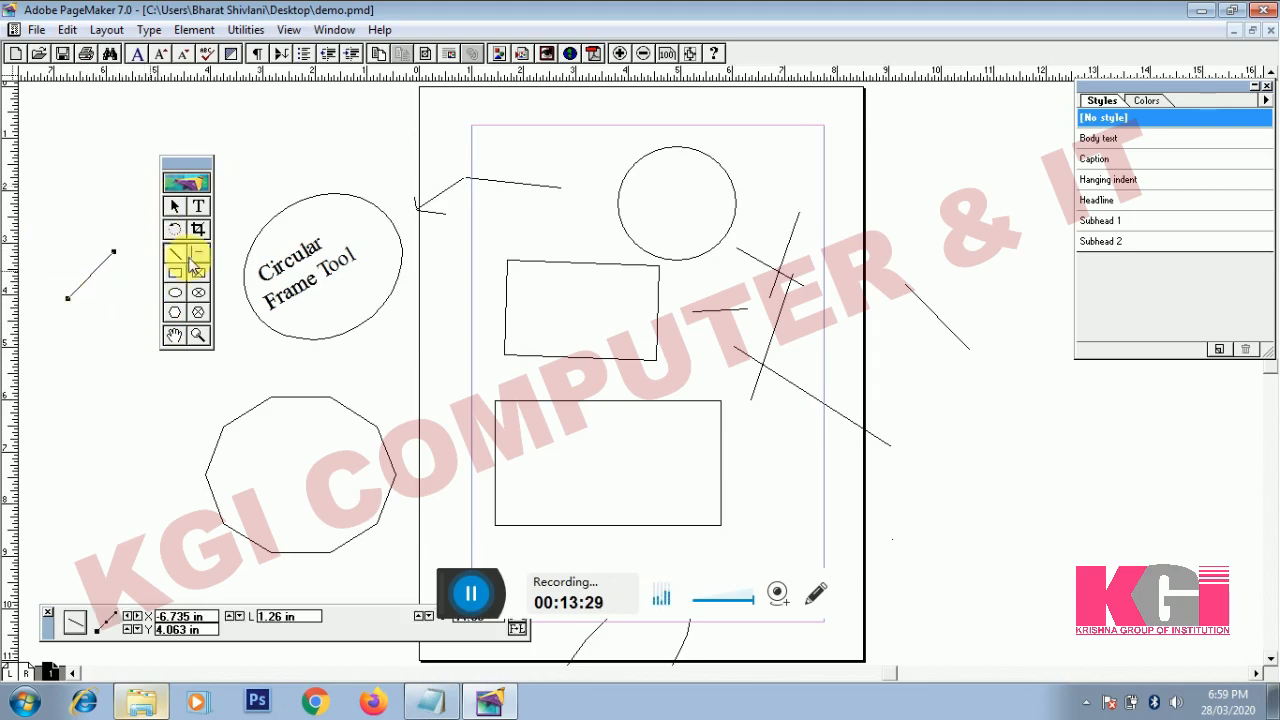
{"action": "mouse_move", "coordinate": [284, 142]}
{"action": "left_mouse_down"}
{"action": "mouse_move", "coordinate": [383, 170]}
{"action": "mouse_move", "coordinate": [377, 190]}
{"action": "mouse_move", "coordinate": [294, 224]}
{"action": "mouse_move", "coordinate": [252, 206]}
{"action": "mouse_move", "coordinate": [217, 126]}
{"action": "mouse_move", "coordinate": [228, 77]}
{"action": "mouse_move", "coordinate": [337, 109]}
{"action": "mouse_move", "coordinate": [338, 176]}
{"action": "left_mouse_up"}
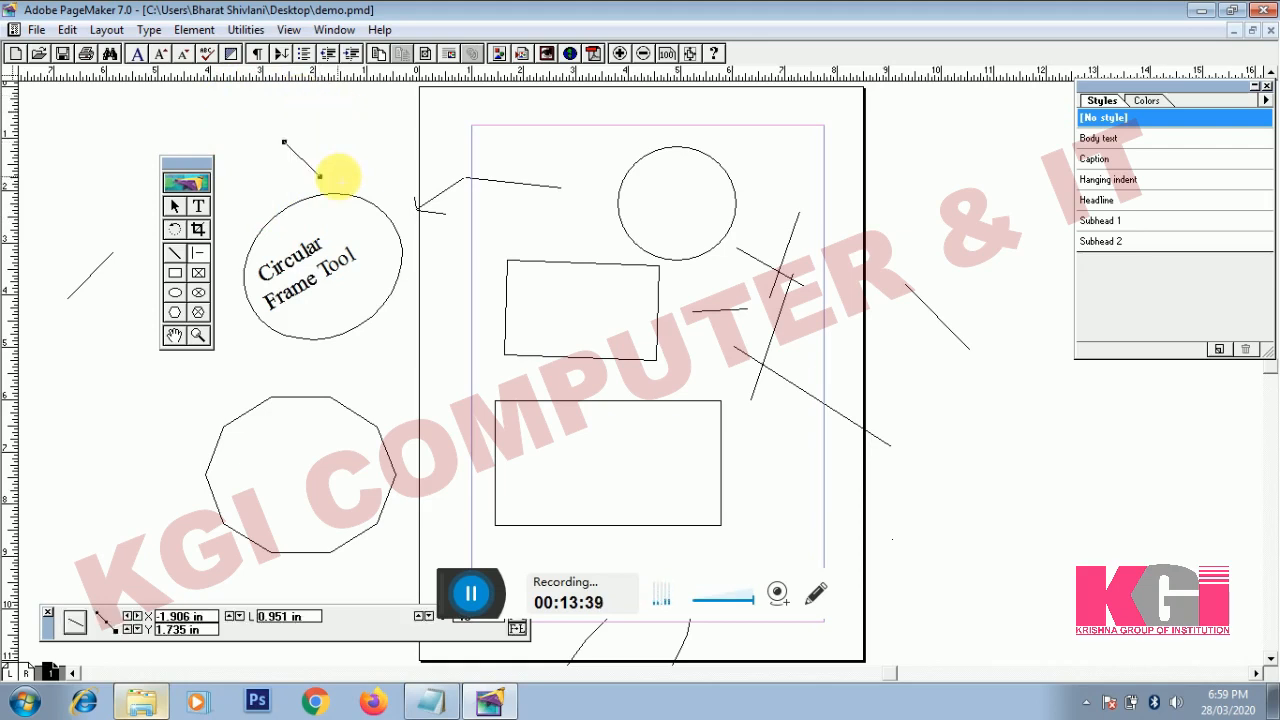
Magnify the "Circular Frame Tool" text frame to 400% with the Zoom tool and restore the Fit in Window view.
{"action": "left_click", "coordinate": [198, 336]}
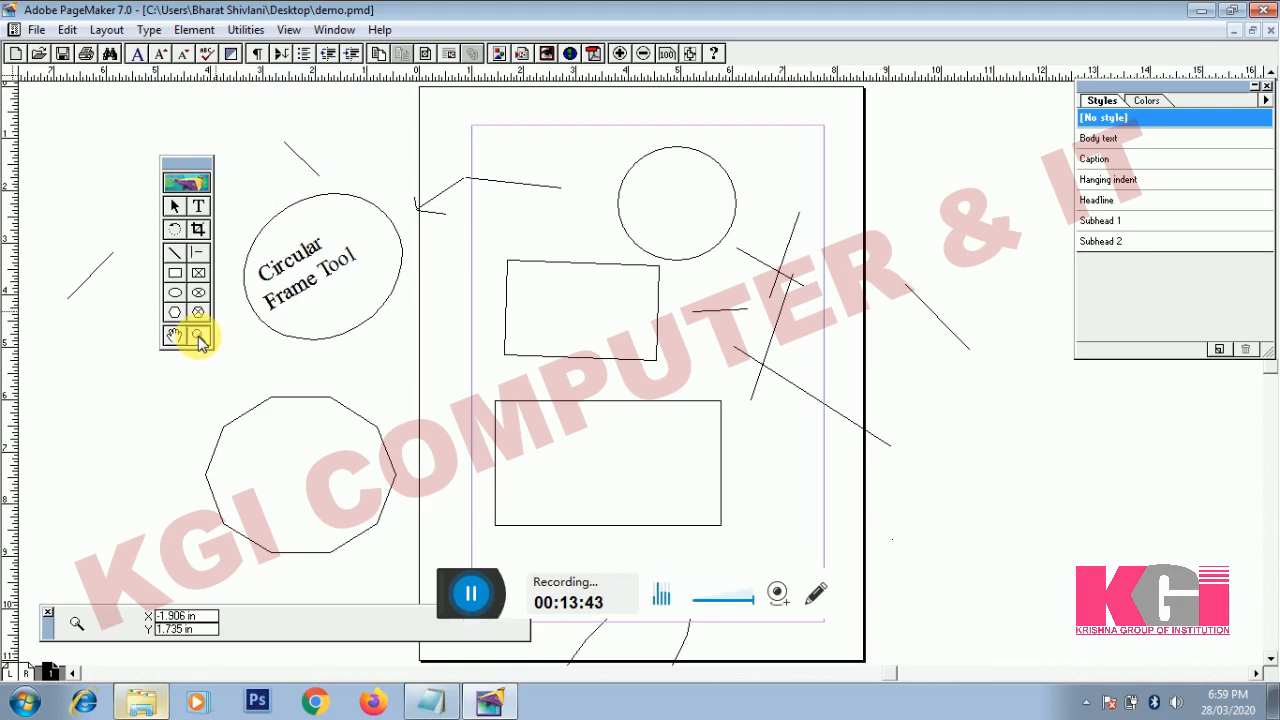
{"action": "left_click", "coordinate": [305, 291]}
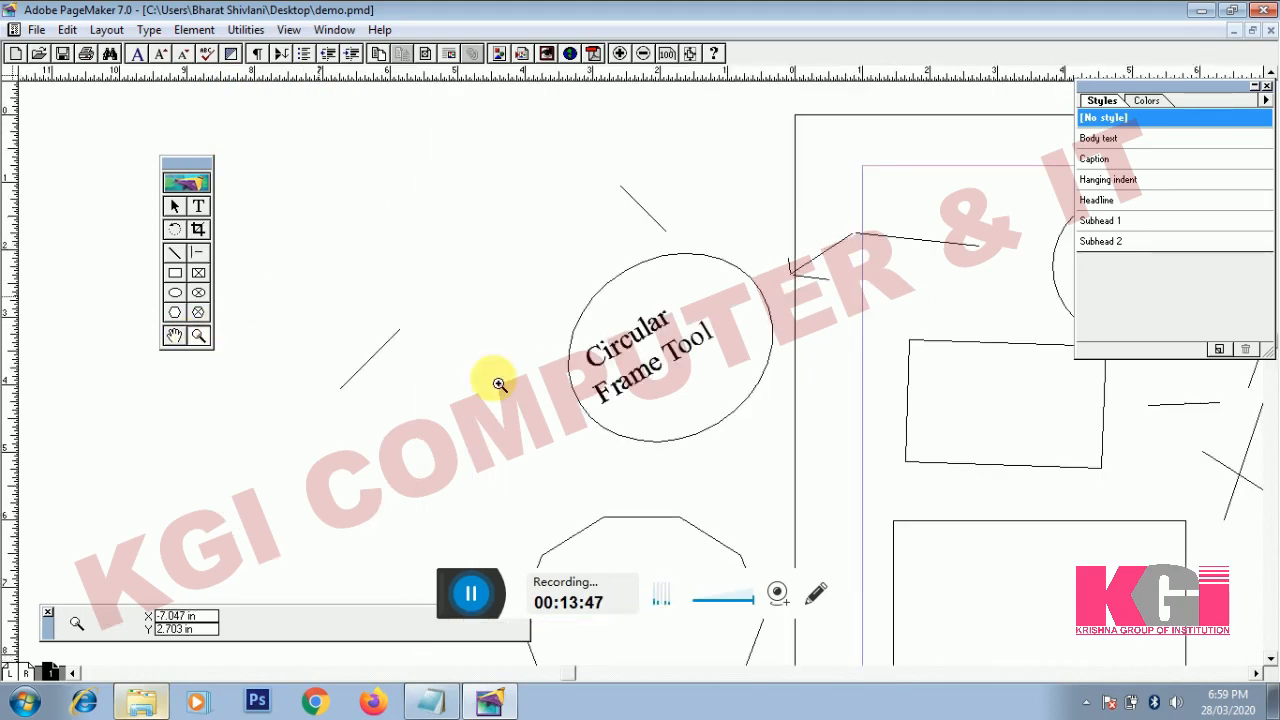
{"action": "left_click", "coordinate": [603, 347]}
{"action": "left_click", "coordinate": [608, 330]}
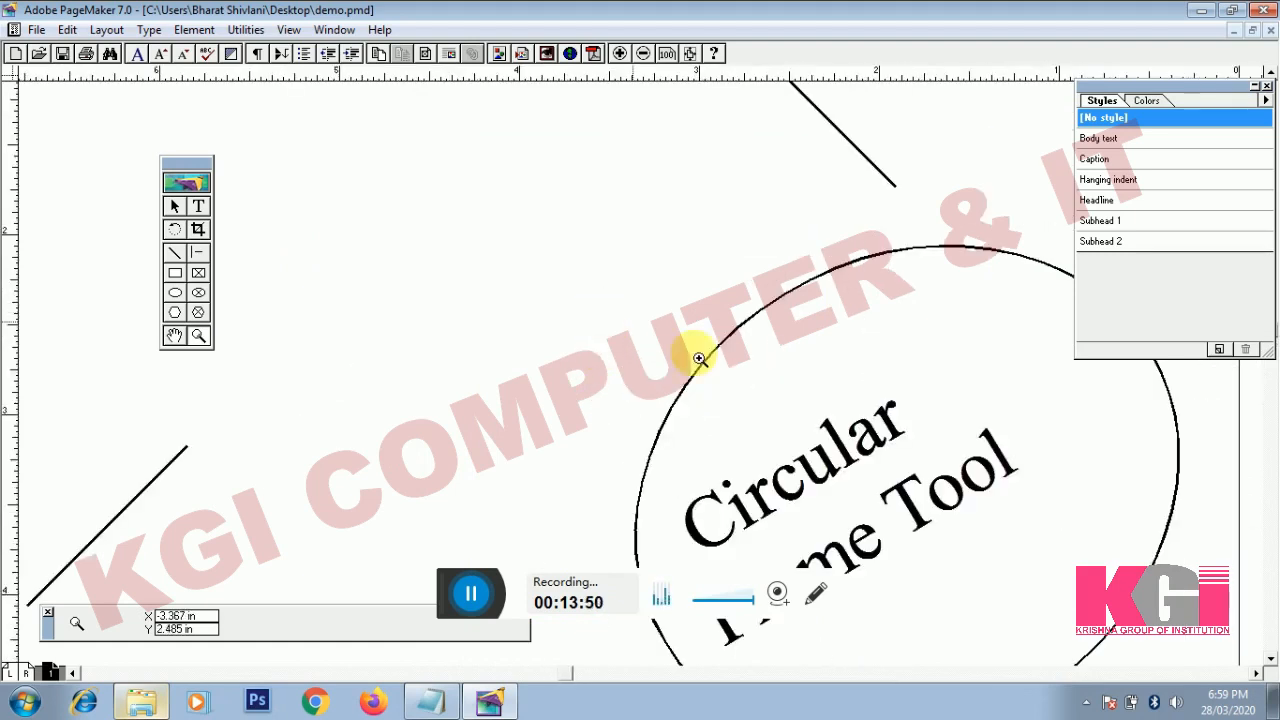
{"action": "left_click", "coordinate": [791, 410]}
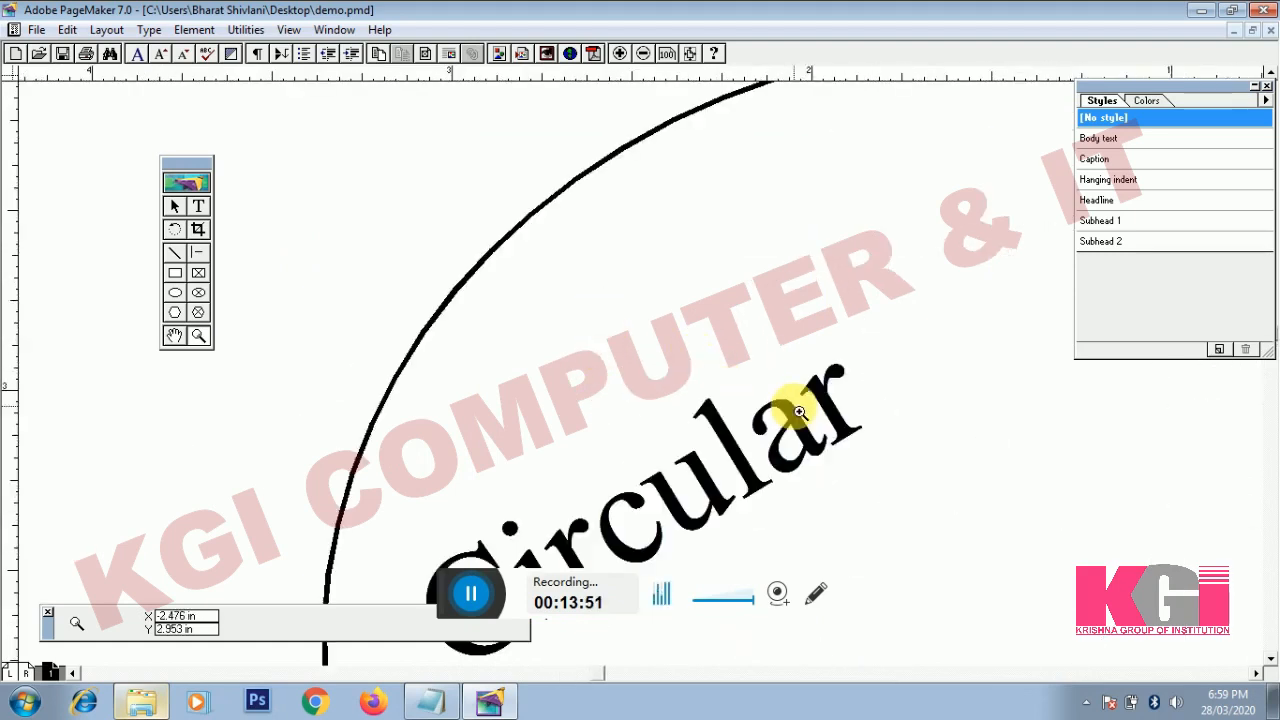
{"action": "right_click", "coordinate": [460, 166]}
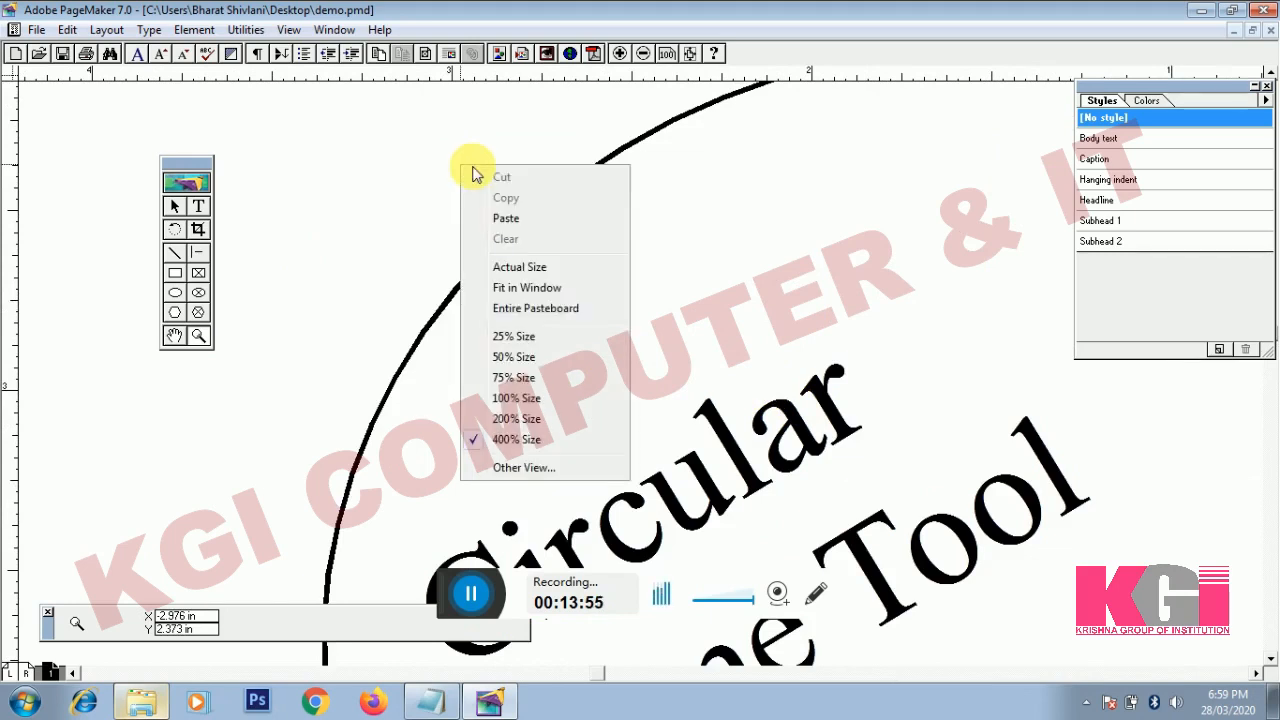
{"action": "left_click", "coordinate": [512, 289]}
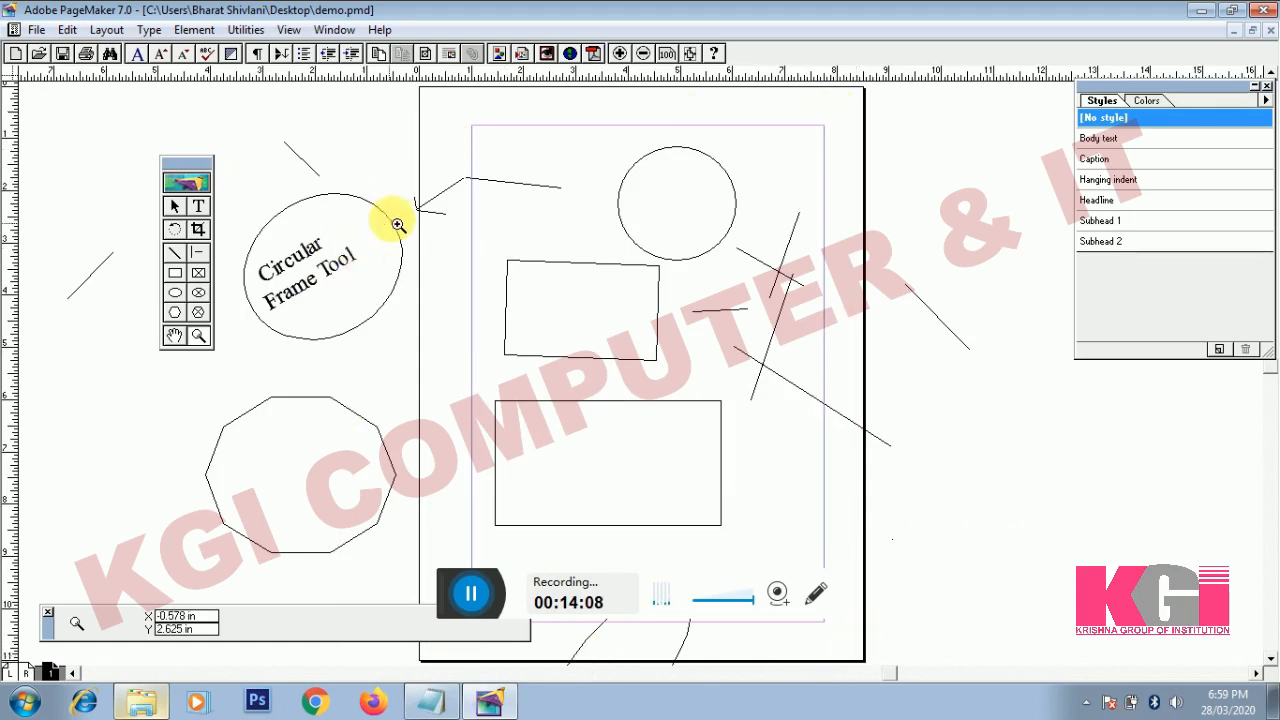
Magnify the area around the page's upper-left corner to 400% and return to the Fit in Window view.
{"action": "left_click", "coordinate": [544, 268]}
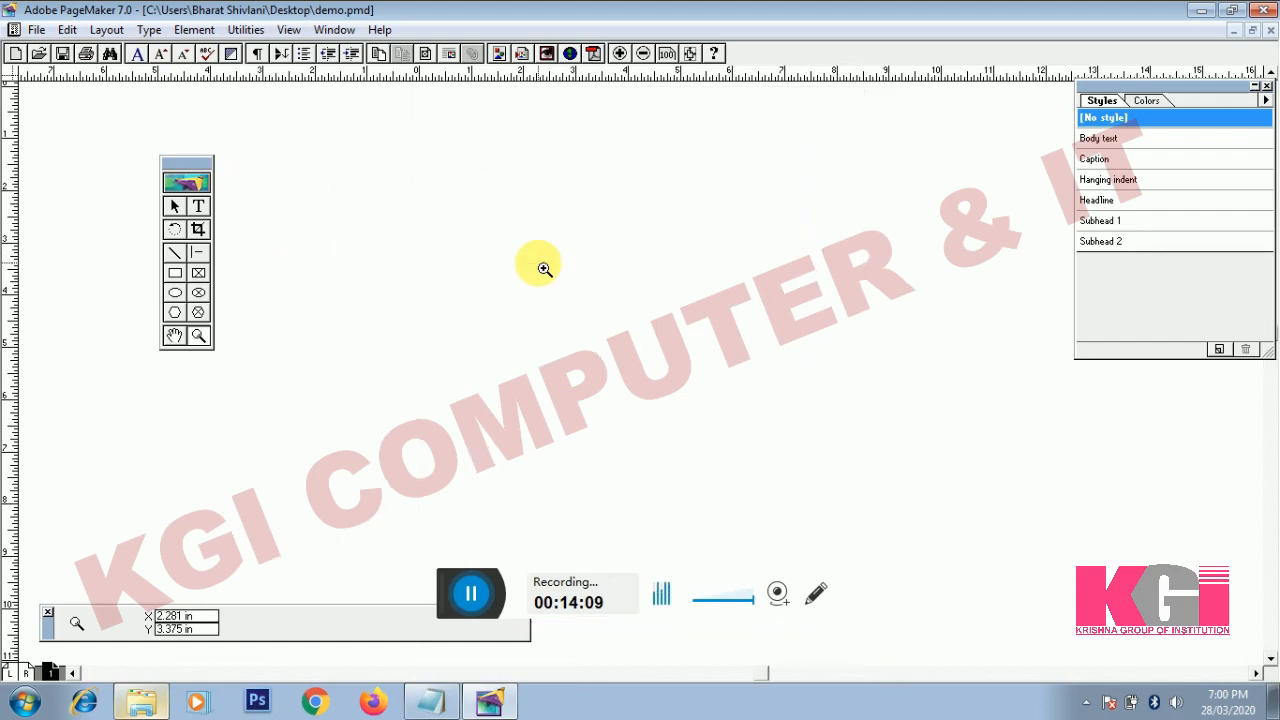
{"action": "left_click", "coordinate": [544, 268]}
{"action": "left_click", "coordinate": [544, 268]}
{"action": "left_click", "coordinate": [544, 268]}
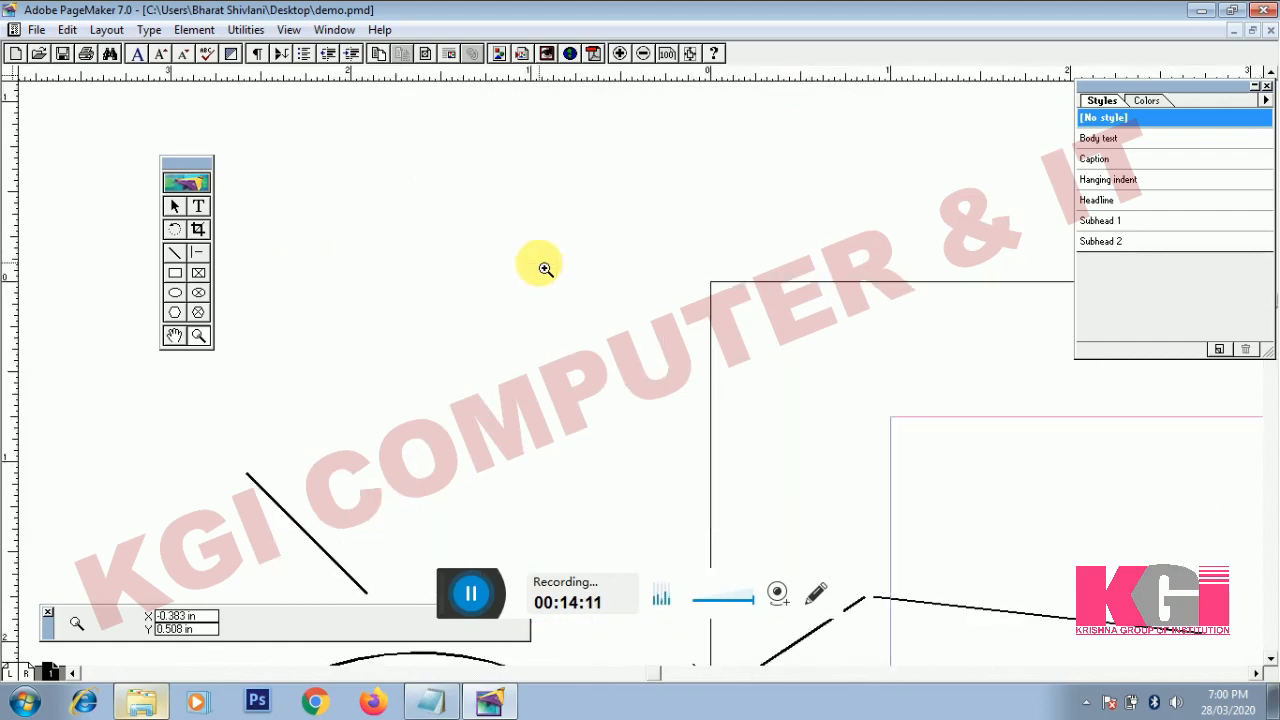
{"action": "right_click", "coordinate": [528, 197]}
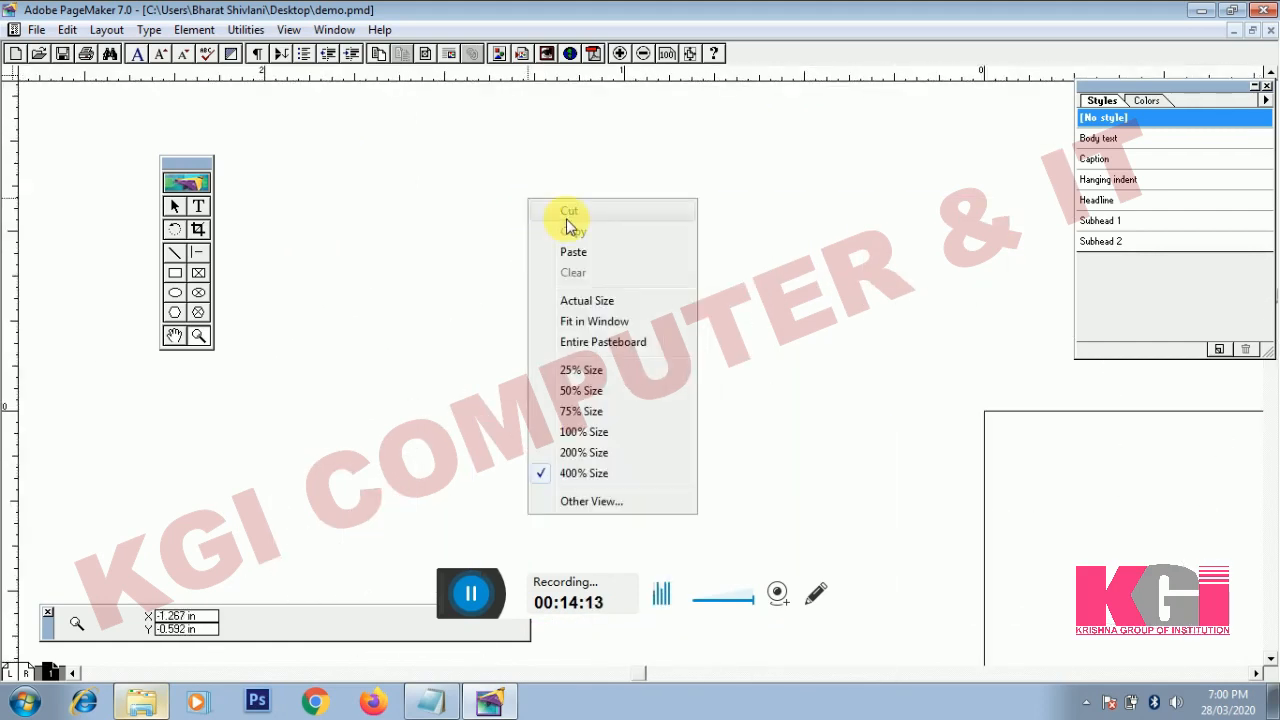
{"action": "left_click", "coordinate": [600, 326]}
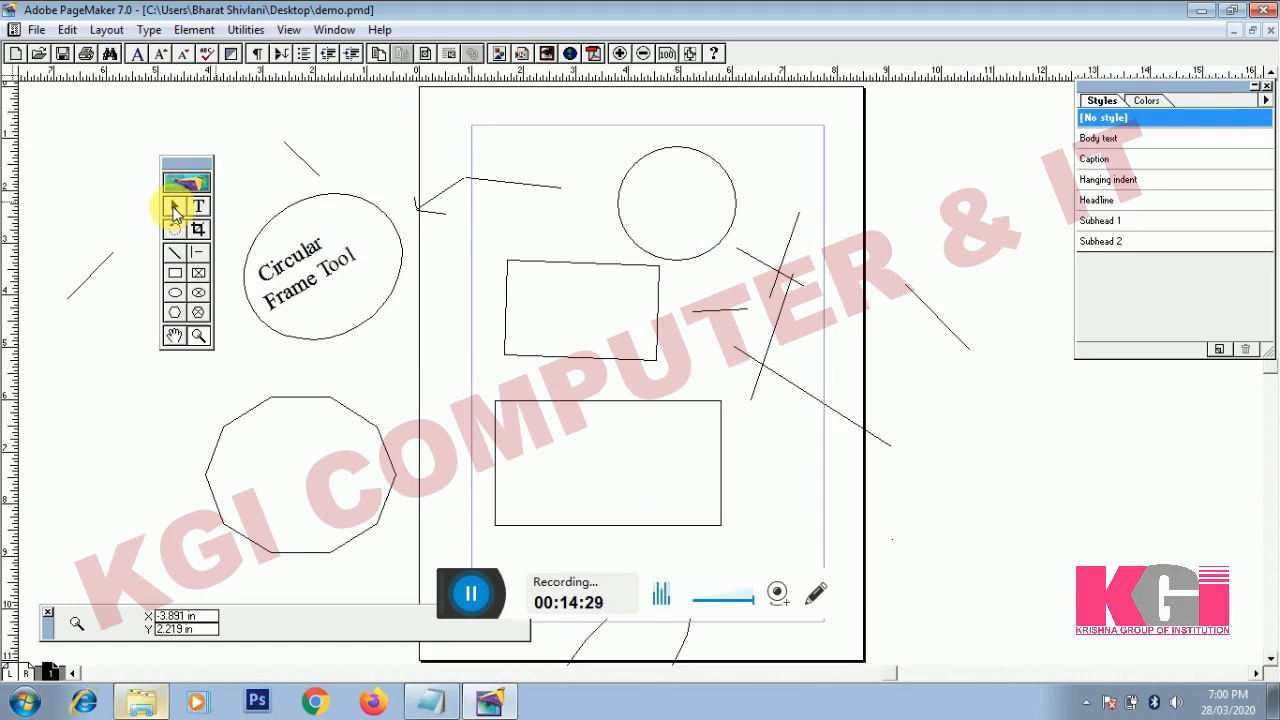
Move the short 45-degree line above the circular frame slightly down-left and the "Circular Frame Tool" text frame onto the page's upper-left area.
{"action": "left_click", "coordinate": [311, 169]}
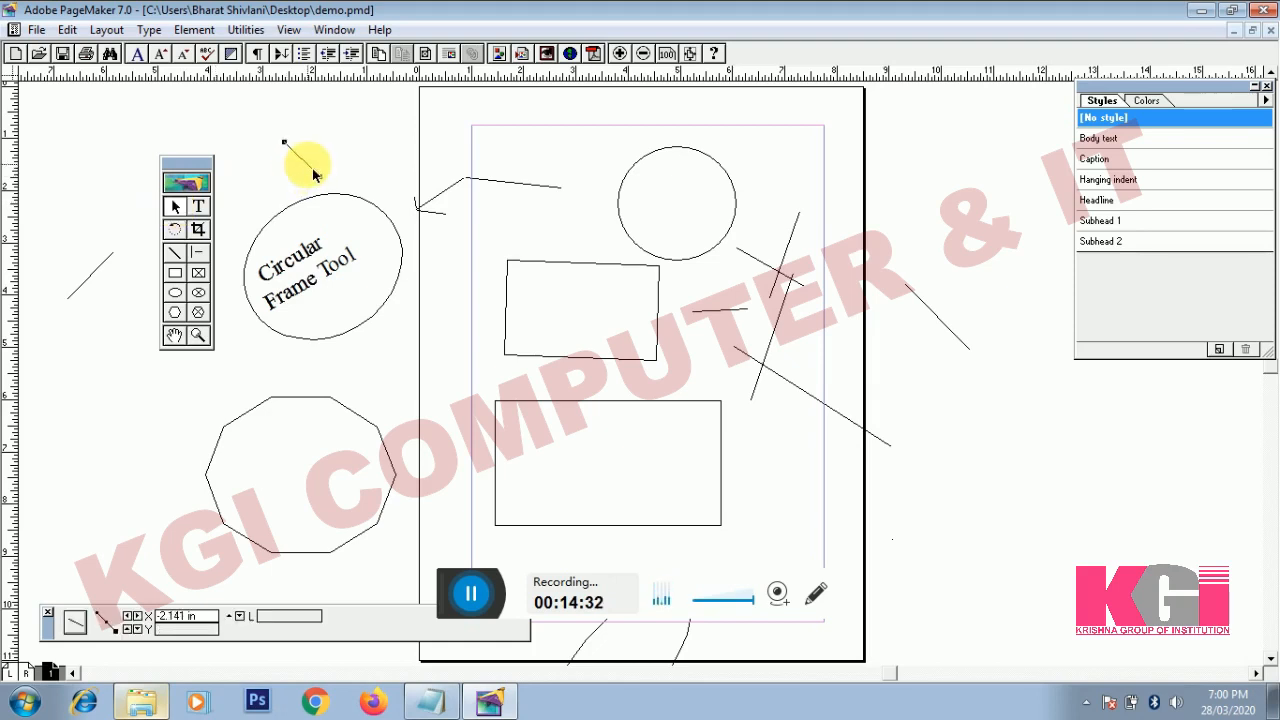
{"action": "left_click", "coordinate": [460, 200]}
{"action": "left_click", "coordinate": [463, 184]}
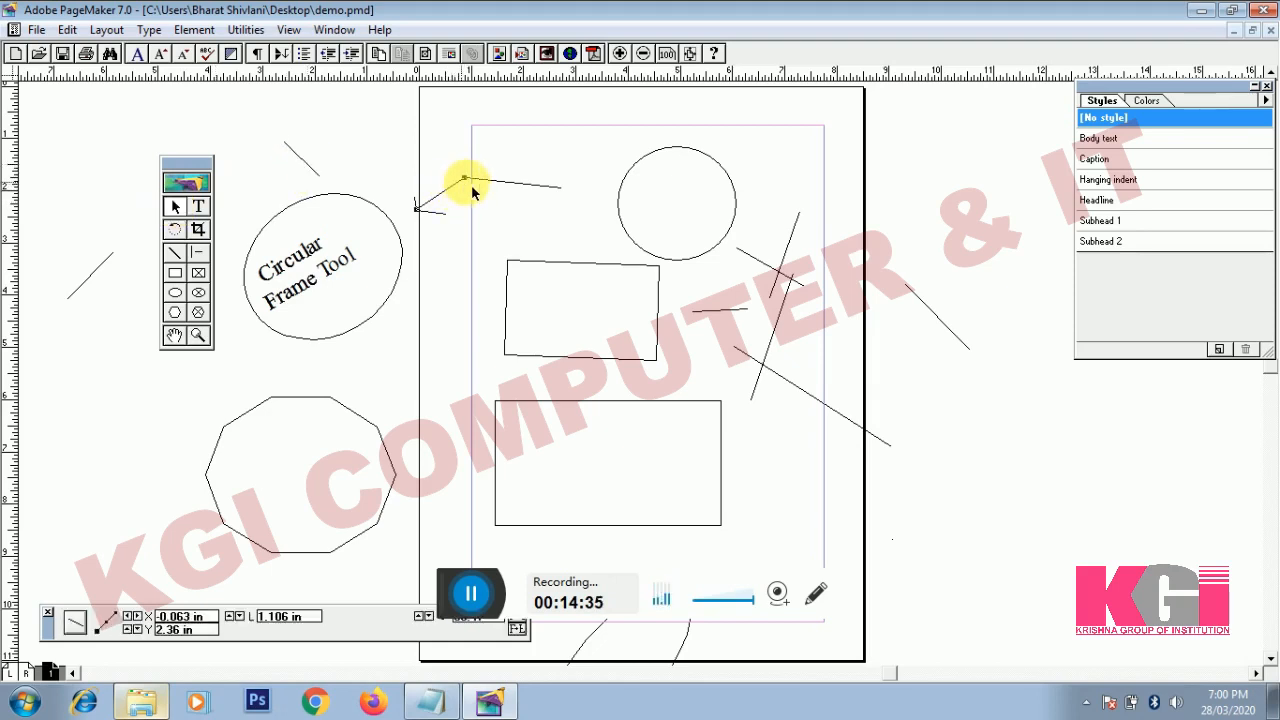
{"action": "left_click", "coordinate": [299, 160]}
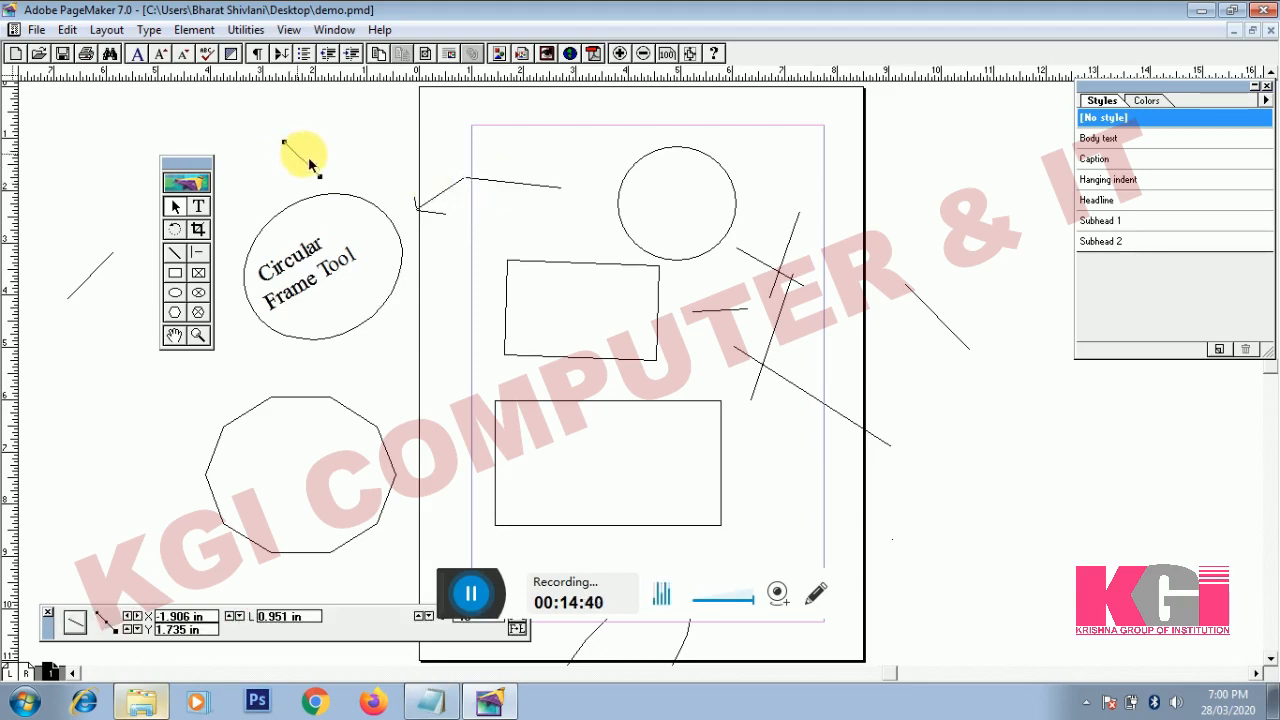
{"action": "left_click_drag", "start_coordinate": [309, 158], "coordinate": [283, 175]}
{"action": "left_click", "coordinate": [322, 287]}
{"action": "left_click_drag", "start_coordinate": [322, 287], "coordinate": [505, 193]}
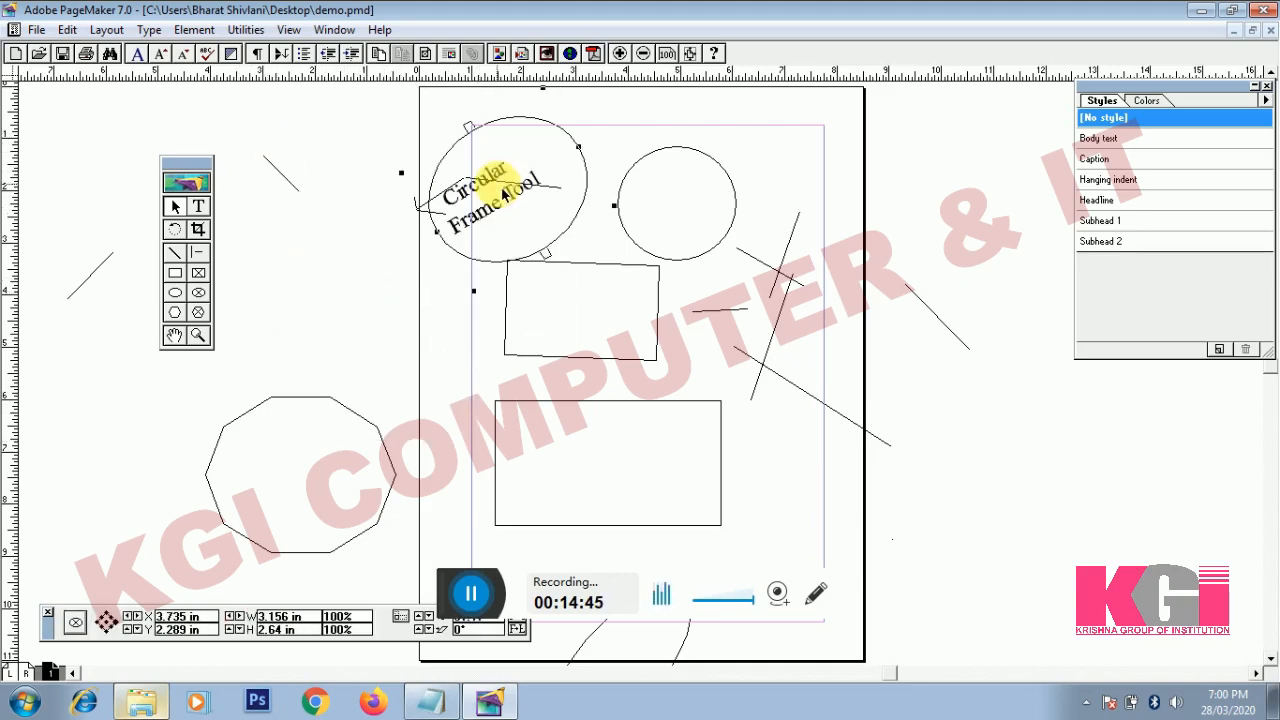
Shrink the polygon on the left pasteboard to about 2.56 by 2.41 in from its upper-right corner.
{"action": "left_click", "coordinate": [339, 404]}
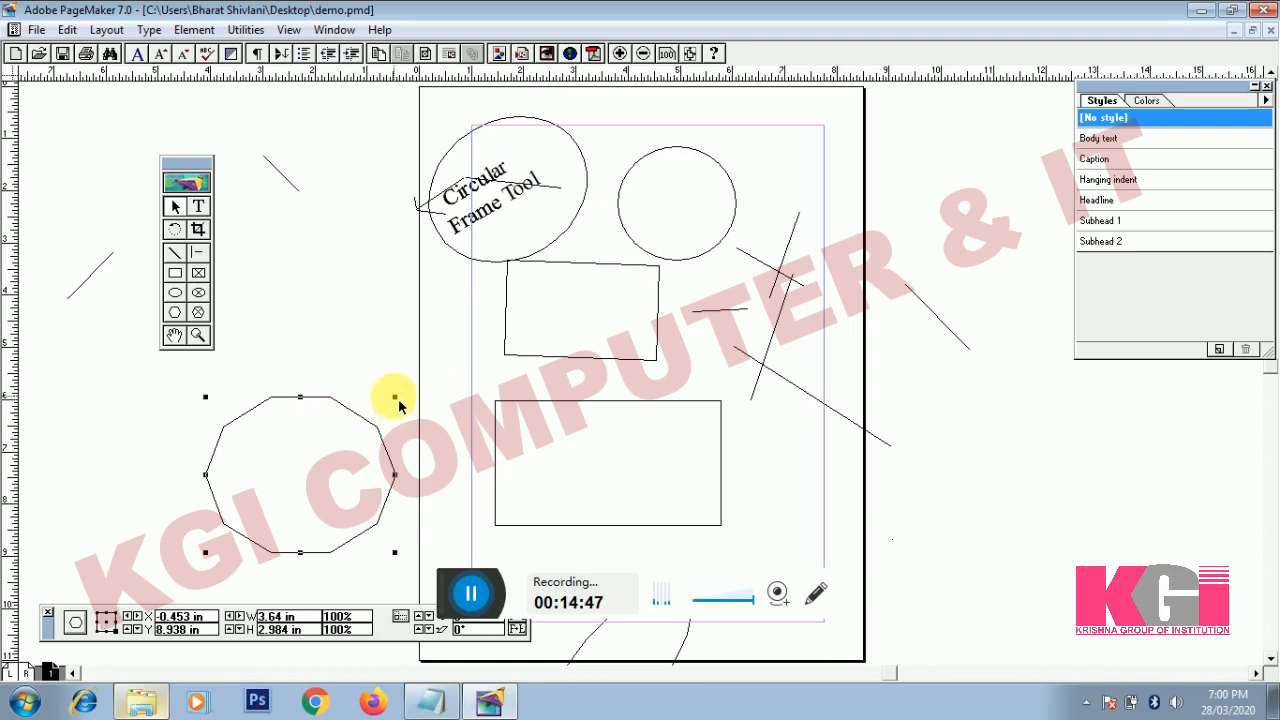
{"action": "left_click_drag", "start_coordinate": [398, 399], "coordinate": [338, 427]}
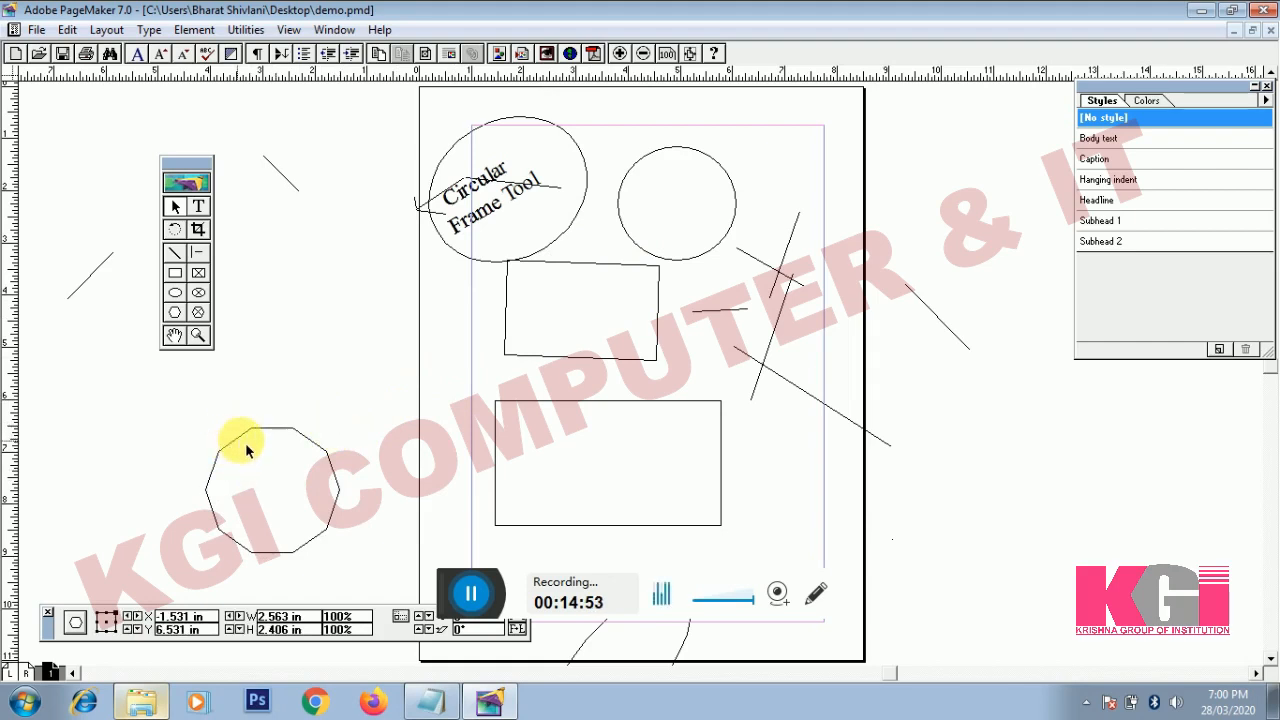
{"action": "left_click_drag", "start_coordinate": [248, 451], "coordinate": [305, 446]}
Delete the polygon and the two 45-degree lines on the left pasteboard.
{"action": "left_click", "coordinate": [306, 444]}
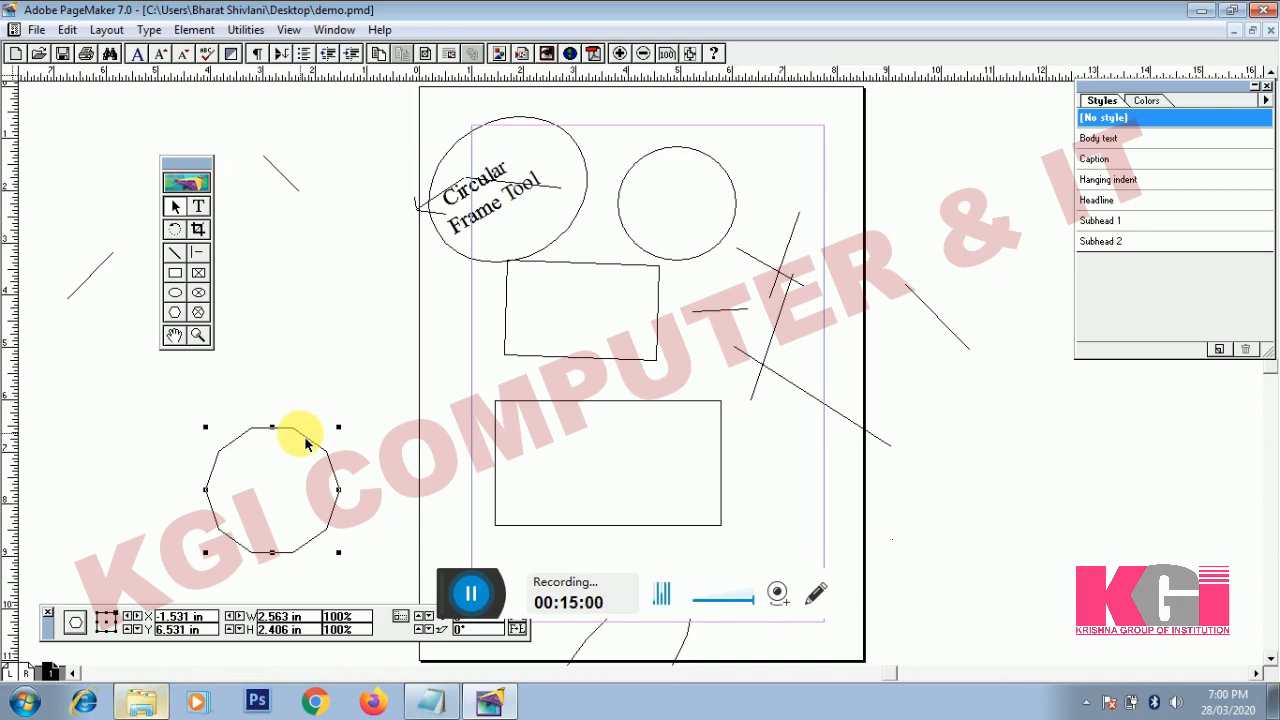
{"action": "key", "text": "Delete"}
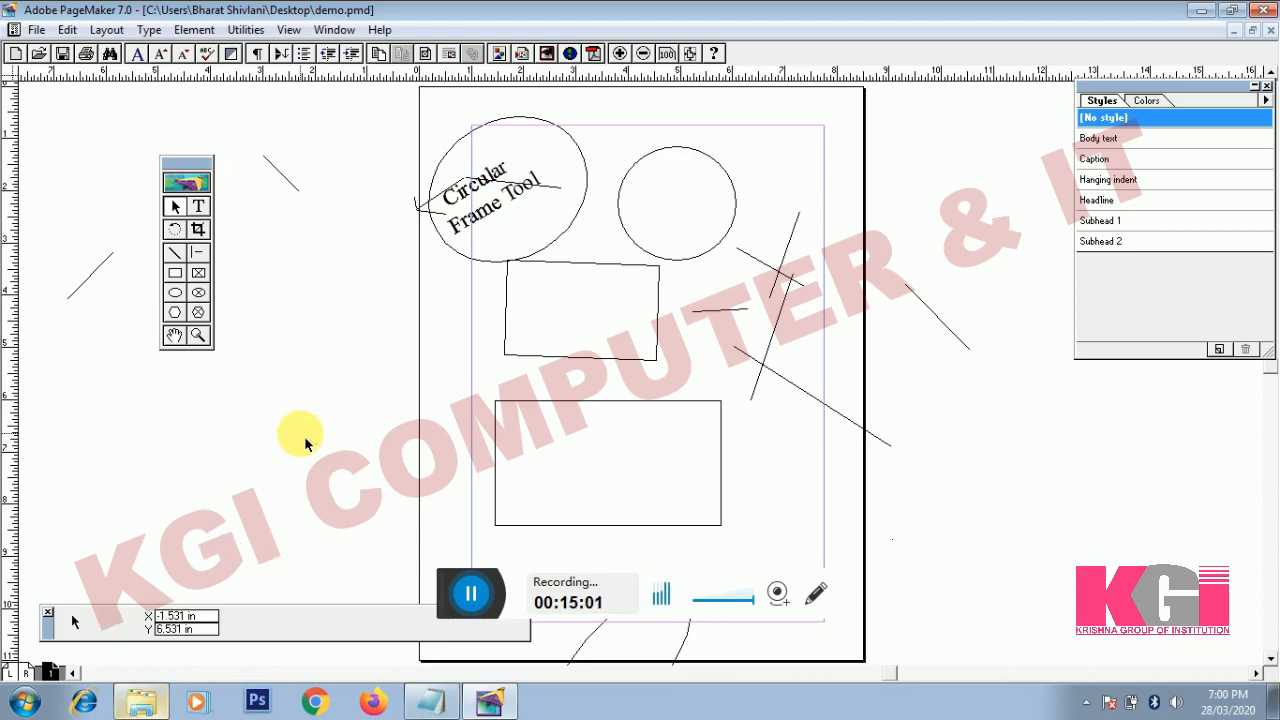
{"action": "left_click", "coordinate": [91, 273]}
{"action": "key", "text": "Delete"}
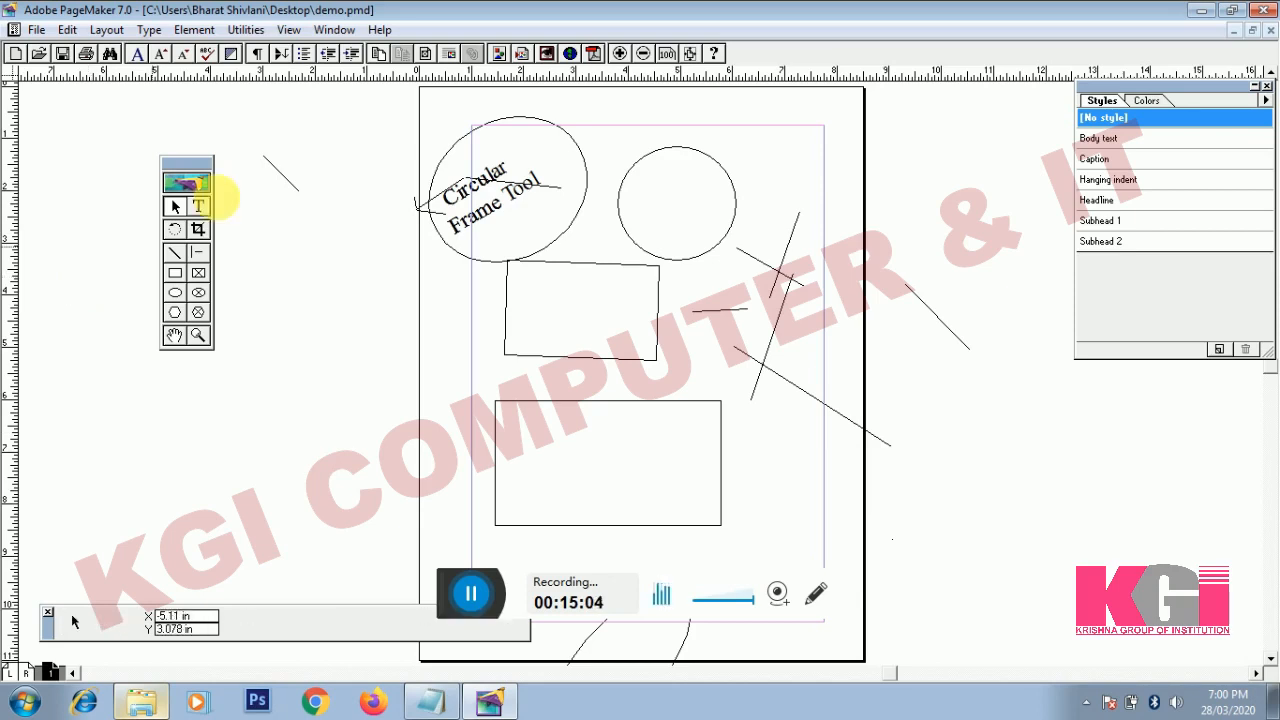
{"action": "key", "text": "Delete"}
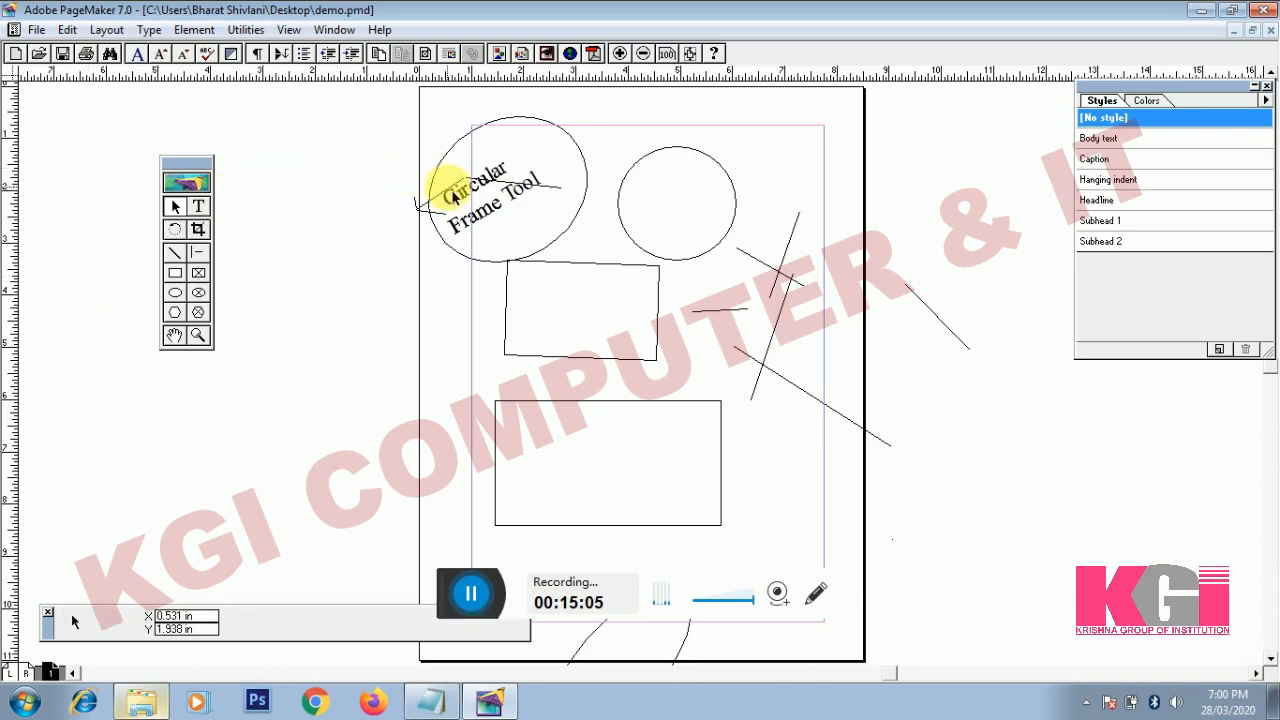
Delete the bent arrow's lines and the "Circular Frame Tool" text frame at the page's upper-left area.
{"action": "left_click", "coordinate": [453, 188]}
{"action": "key", "text": "Delete"}
{"action": "left_click", "coordinate": [432, 213]}
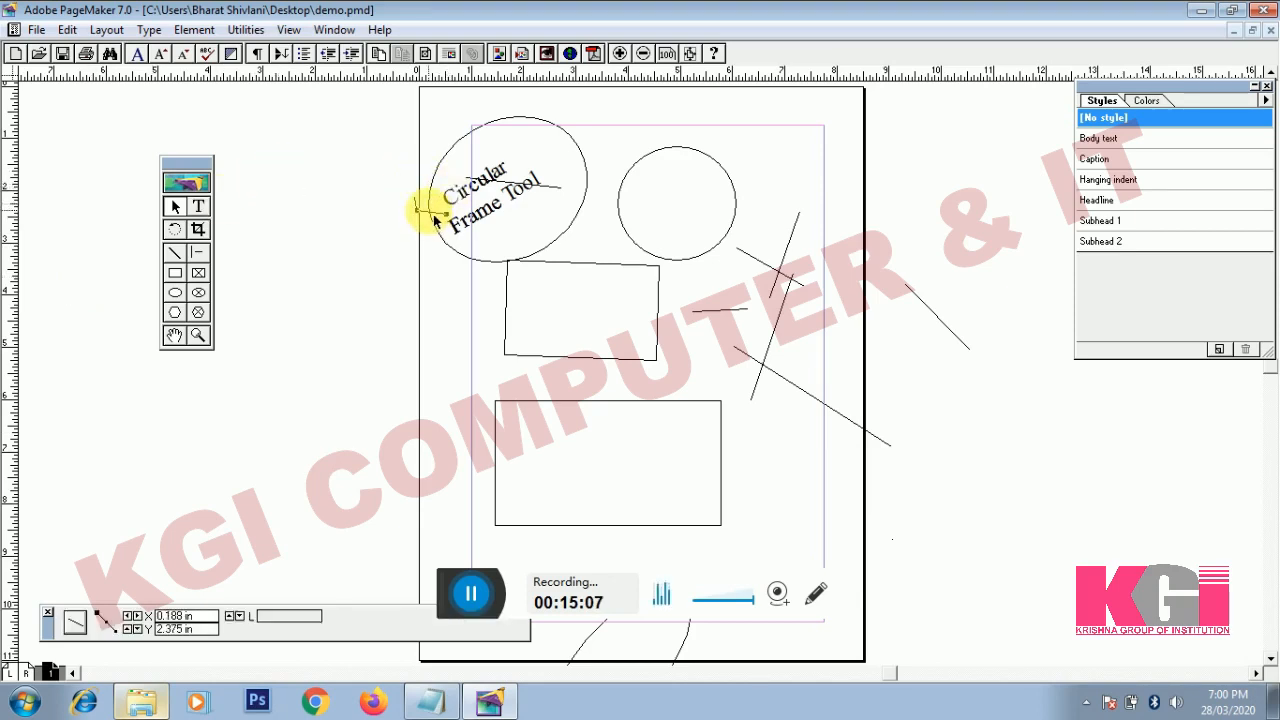
{"action": "key", "text": "Delete"}
{"action": "left_click", "coordinate": [422, 208]}
{"action": "key", "text": "Delete"}
{"action": "left_click", "coordinate": [440, 237]}
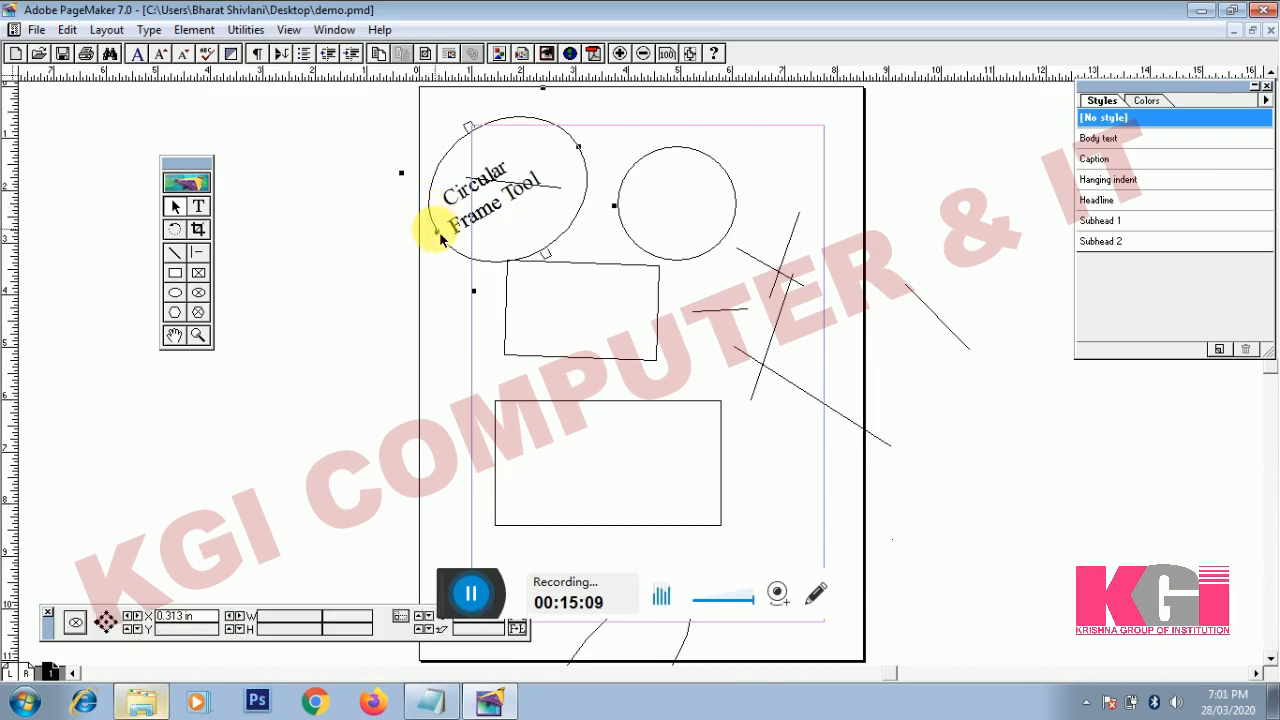
{"action": "key", "text": "Delete"}
{"action": "left_click", "coordinate": [514, 188]}
{"action": "key", "text": "Delete"}
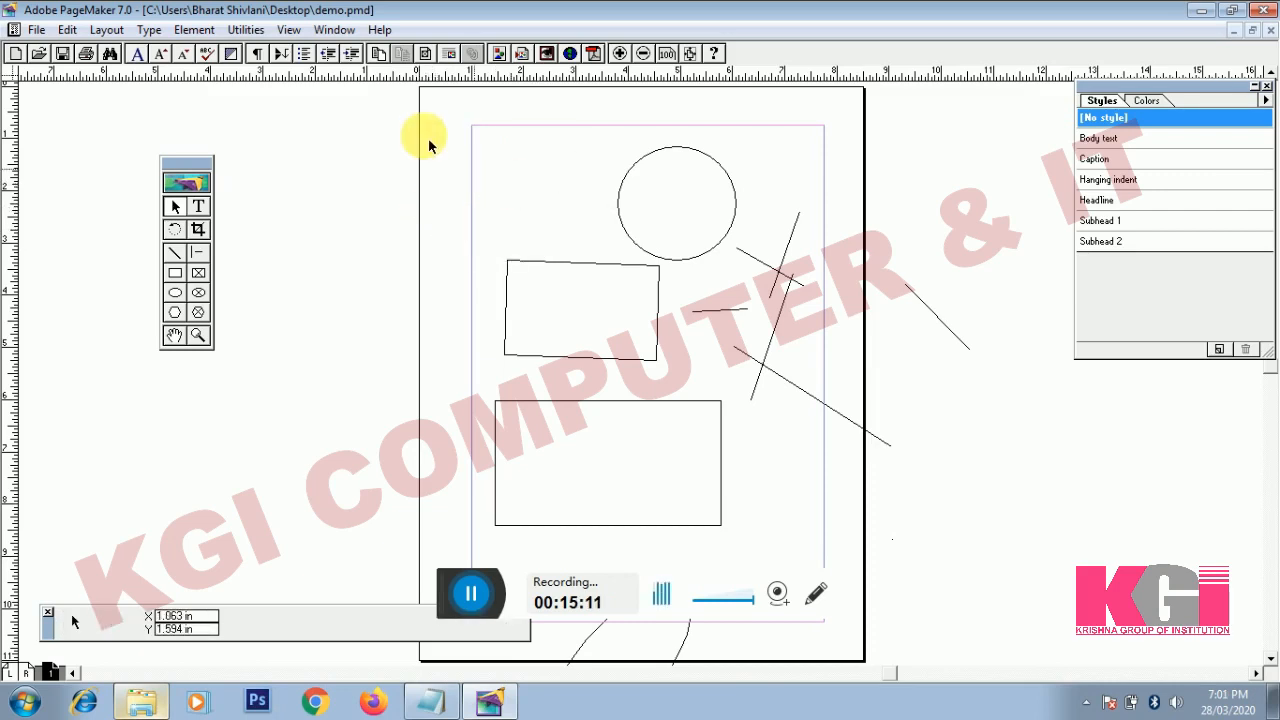
Select the remaining shapes and lines together with a marquee and delete them, along with the stray lines beside and at the bottom of the page.
{"action": "mouse_move", "coordinate": [354, 105]}
{"action": "left_mouse_down"}
{"action": "mouse_move", "coordinate": [391, 129]}
{"action": "mouse_move", "coordinate": [443, 203]}
{"action": "mouse_move", "coordinate": [572, 430]}
{"action": "mouse_move", "coordinate": [718, 535]}
{"action": "mouse_move", "coordinate": [781, 573]}
{"action": "mouse_move", "coordinate": [860, 560]}
{"action": "mouse_move", "coordinate": [1014, 580]}
{"action": "mouse_move", "coordinate": [1017, 565]}
{"action": "left_mouse_up"}
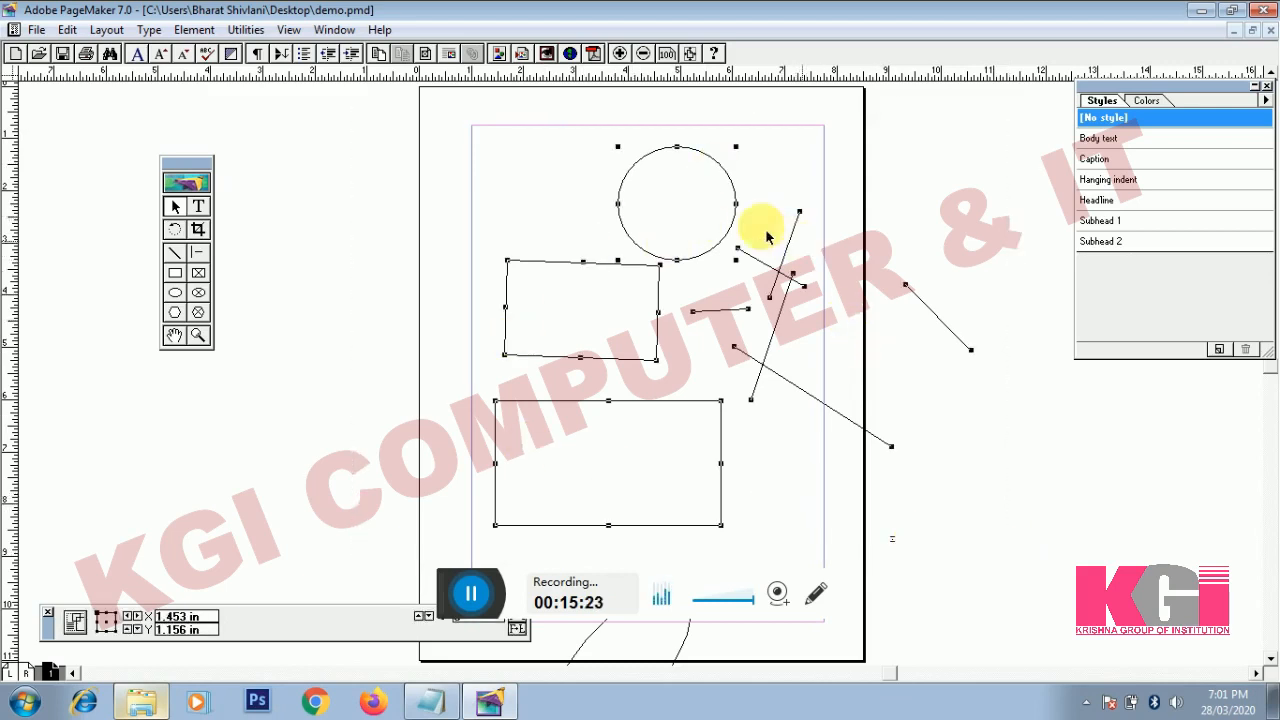
{"action": "left_click", "coordinate": [376, 133]}
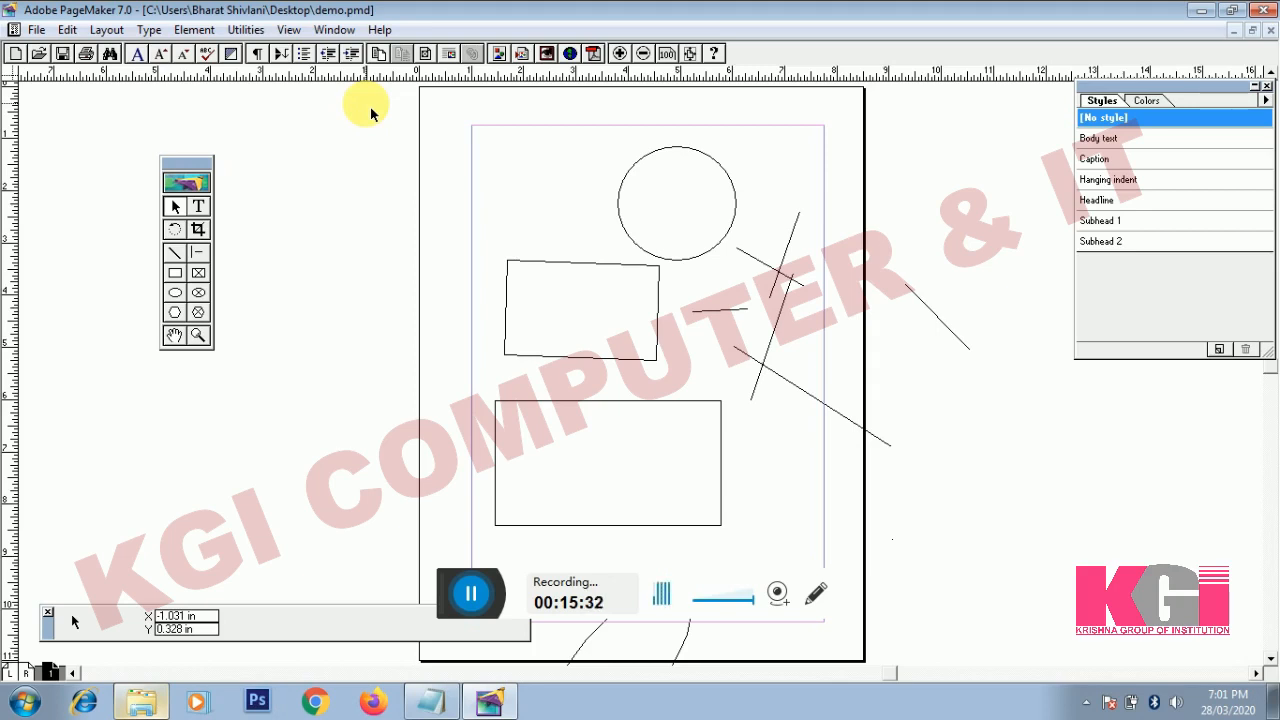
{"action": "mouse_move", "coordinate": [378, 110]}
{"action": "left_mouse_down"}
{"action": "mouse_move", "coordinate": [514, 211]}
{"action": "mouse_move", "coordinate": [651, 371]}
{"action": "mouse_move", "coordinate": [743, 548]}
{"action": "mouse_move", "coordinate": [737, 537]}
{"action": "mouse_move", "coordinate": [978, 575]}
{"action": "mouse_move", "coordinate": [986, 590]}
{"action": "mouse_move", "coordinate": [910, 610]}
{"action": "mouse_move", "coordinate": [924, 553]}
{"action": "mouse_move", "coordinate": [910, 573]}
{"action": "mouse_move", "coordinate": [888, 563]}
{"action": "left_mouse_up"}
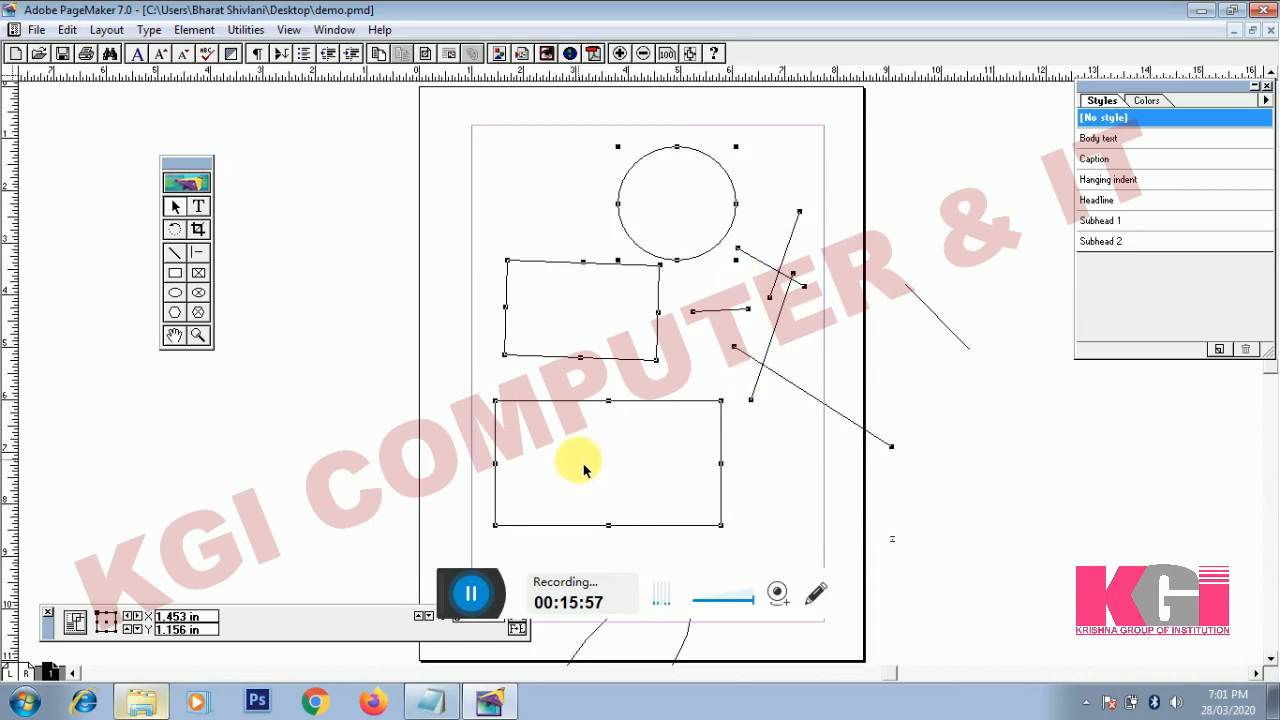
{"action": "key", "text": "Delete"}
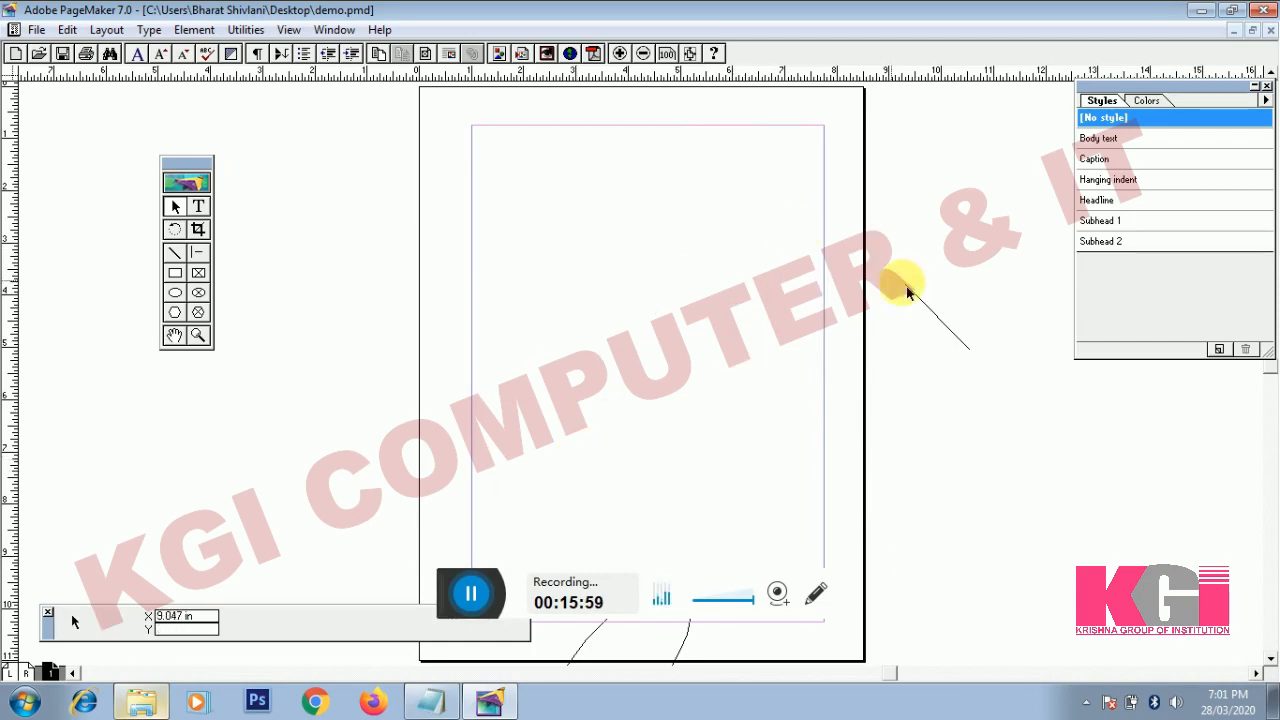
{"action": "key", "text": "Delete"}
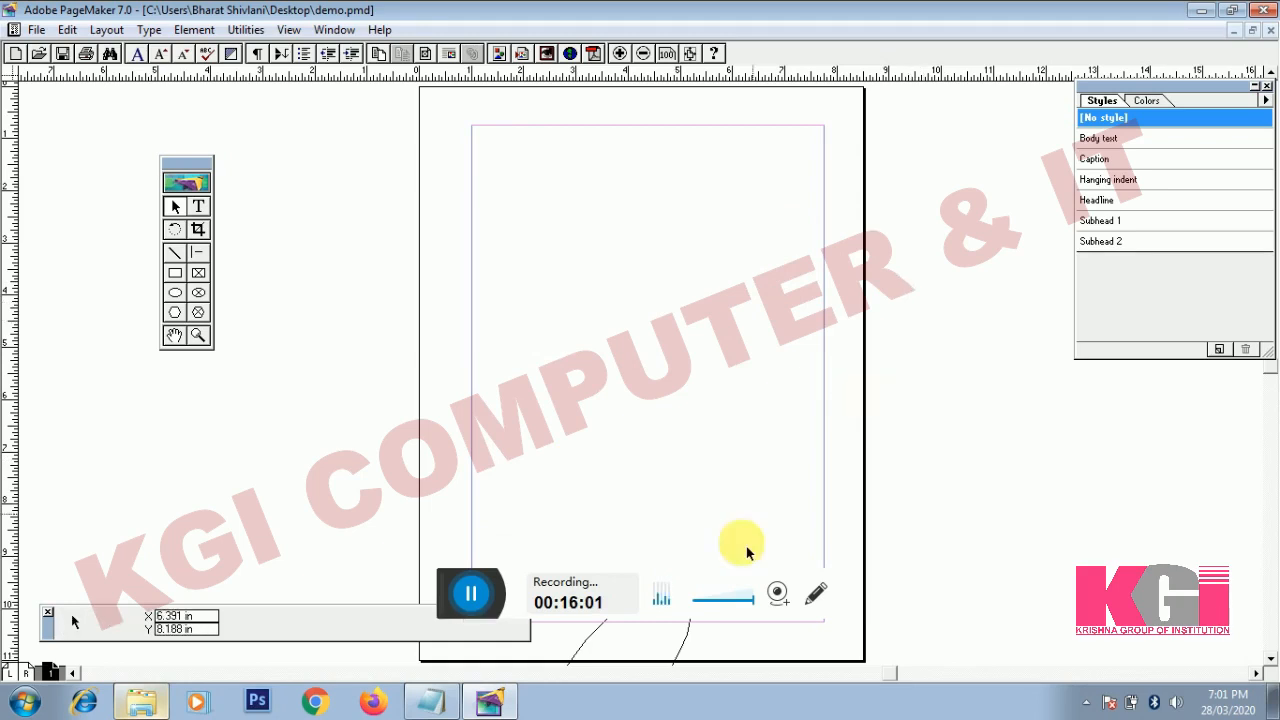
{"action": "left_click", "coordinate": [683, 655]}
{"action": "key", "text": "Delete"}
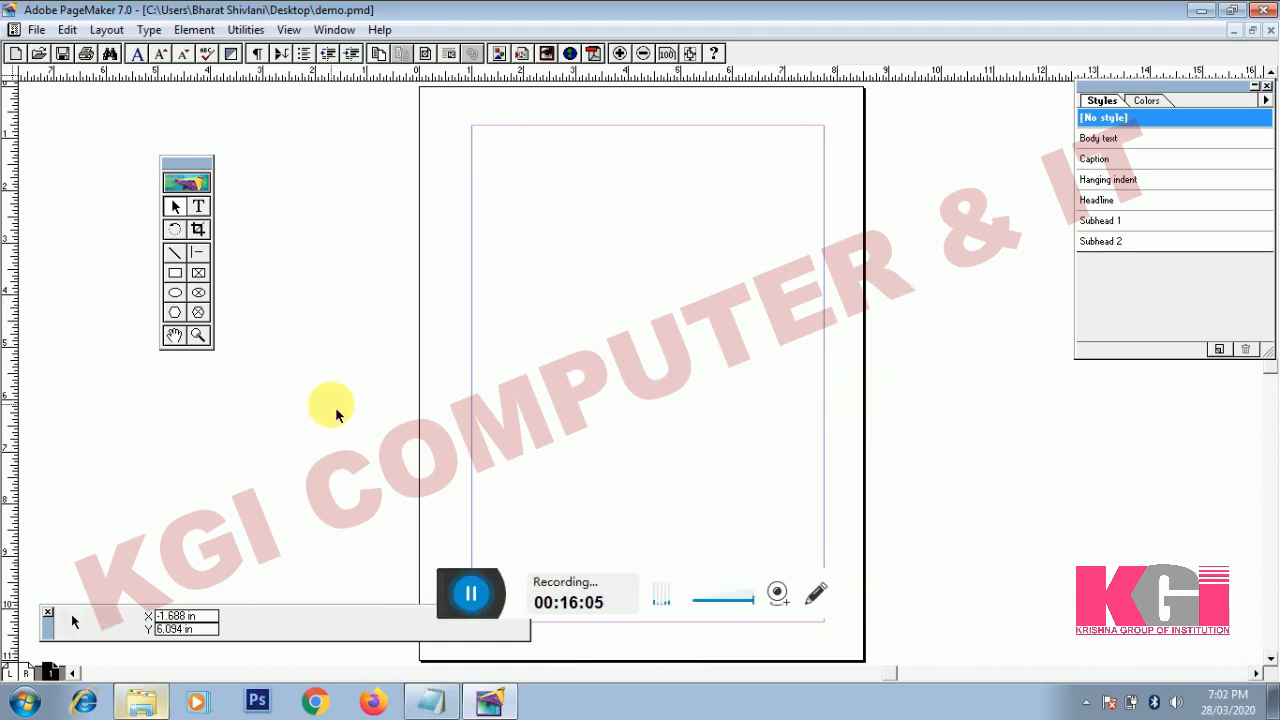
Magnify the upper-left part of the empty page in three stages with the Zoom tool.
{"action": "left_click", "coordinate": [199, 338]}
{"action": "left_click", "coordinate": [545, 276]}
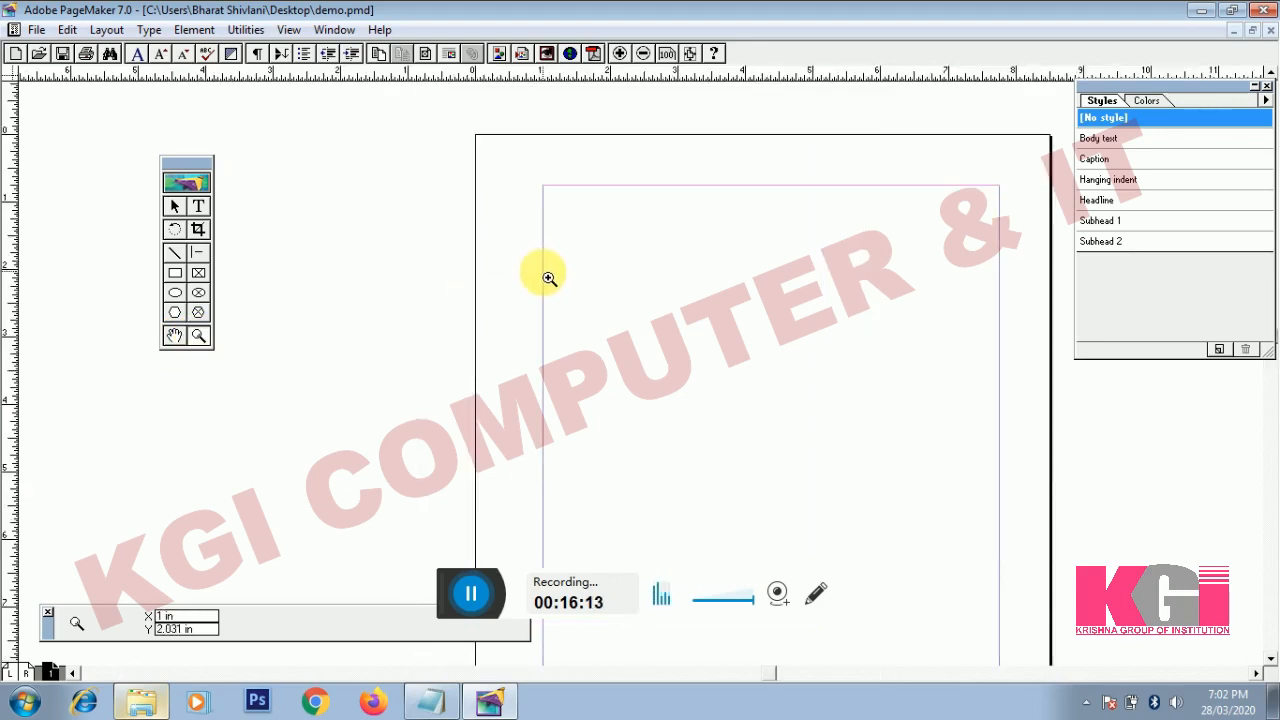
{"action": "left_click", "coordinate": [641, 300]}
{"action": "left_click", "coordinate": [696, 316]}
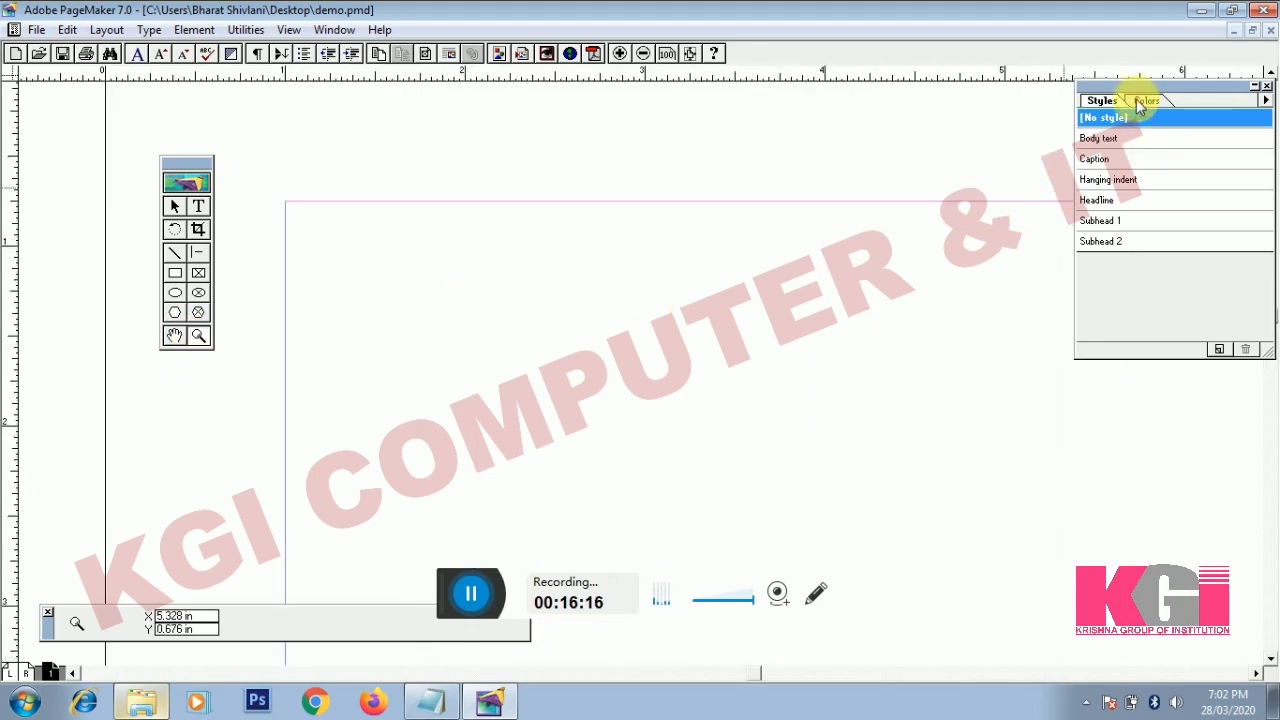
Move the Styles palette away from the window edge and scroll the magnified page vertically and horizontally.
{"action": "left_click", "coordinate": [1092, 104]}
{"action": "left_click_drag", "start_coordinate": [1092, 104], "coordinate": [994, 118]}
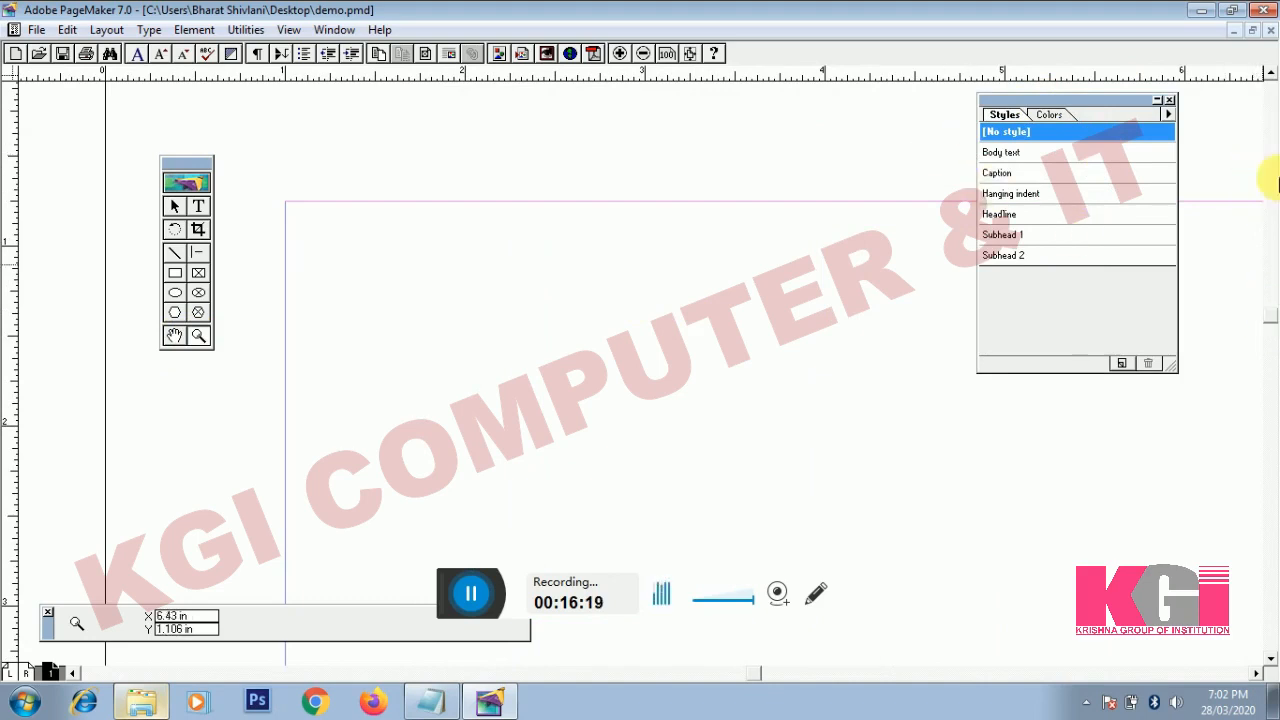
{"action": "left_click", "coordinate": [1270, 658]}
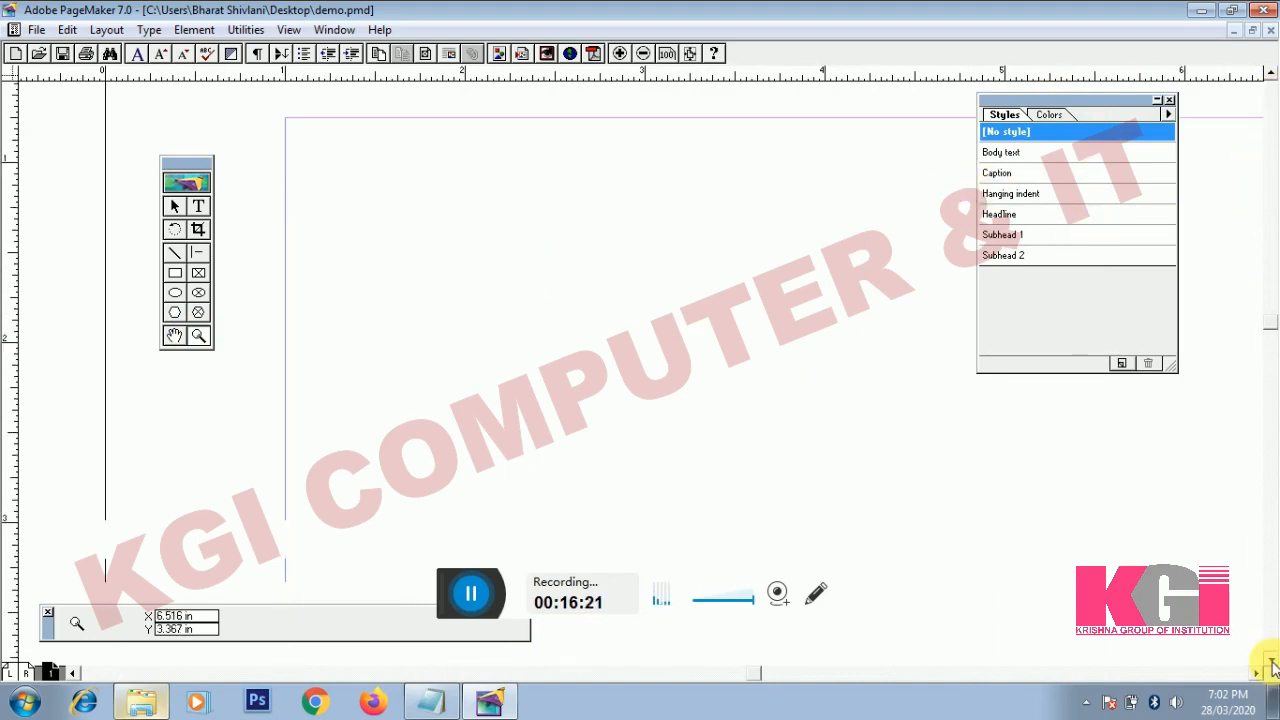
{"action": "left_click", "coordinate": [1272, 662]}
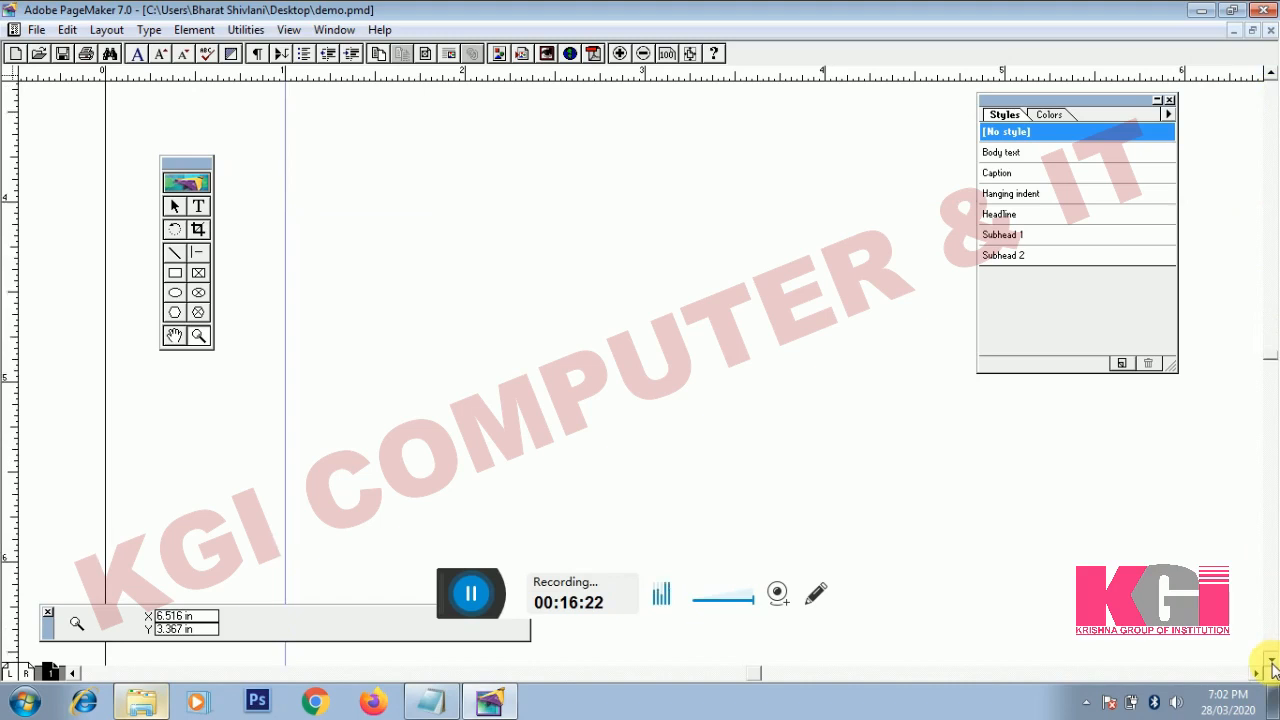
{"action": "left_click", "coordinate": [1268, 352]}
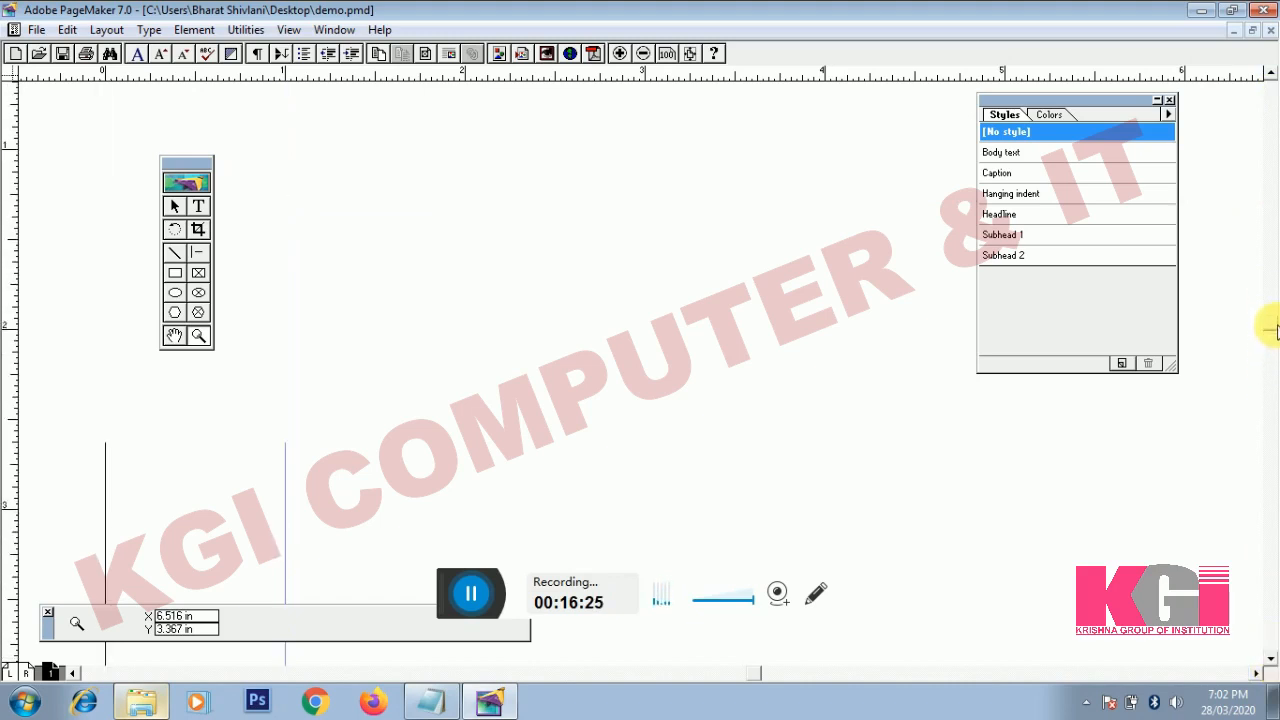
{"action": "left_click", "coordinate": [1257, 673]}
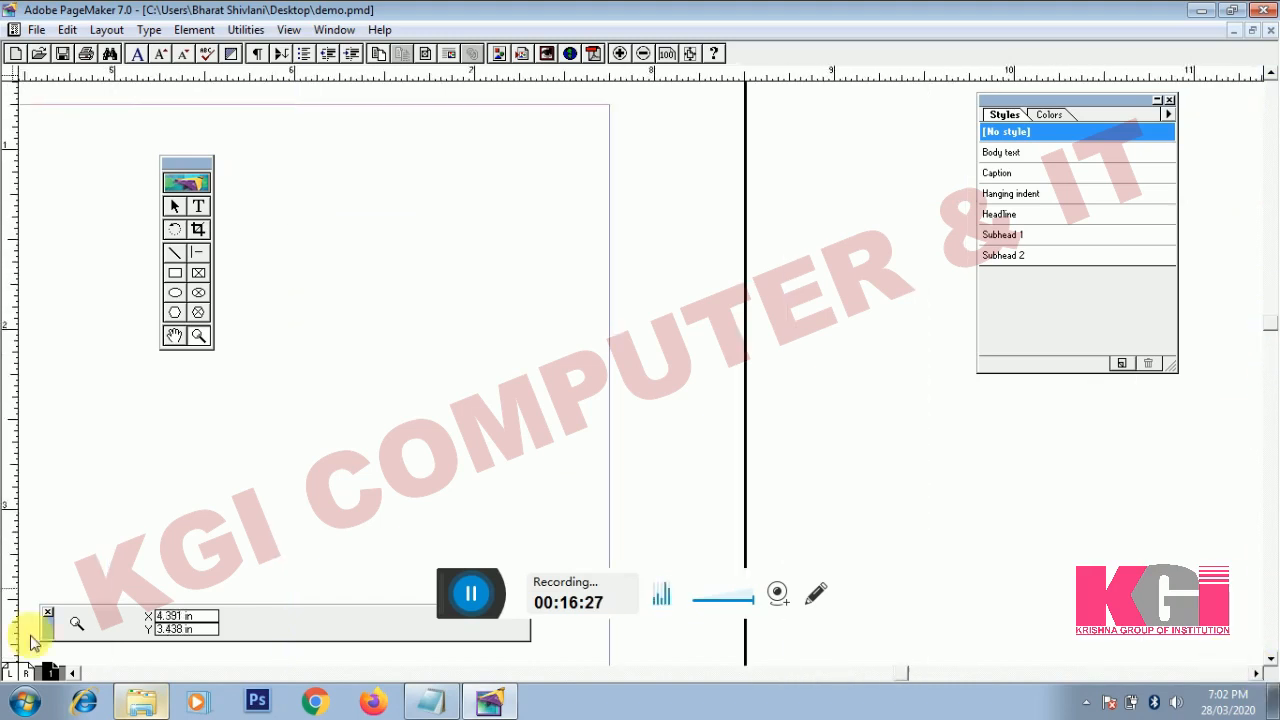
{"action": "left_click", "coordinate": [75, 677]}
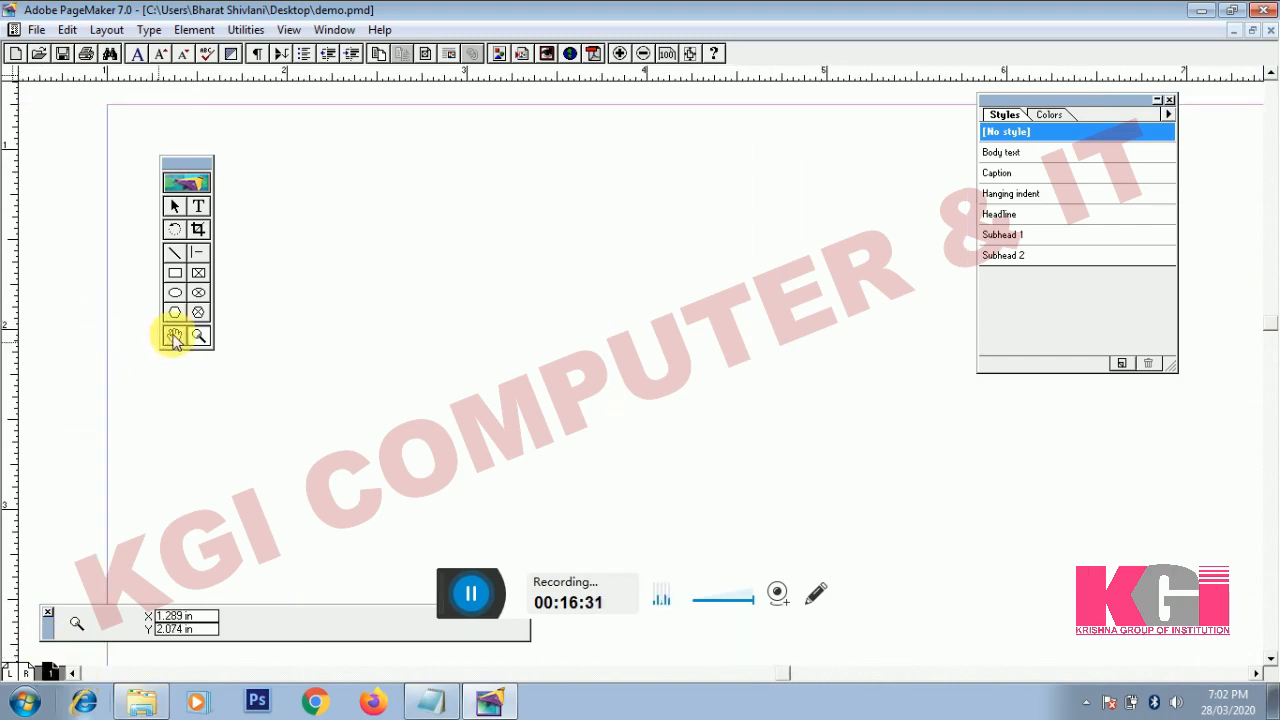
Pan around the magnified empty page in several directions with the Hand tool.
{"action": "left_click_drag", "start_coordinate": [414, 330], "coordinate": [361, 247]}
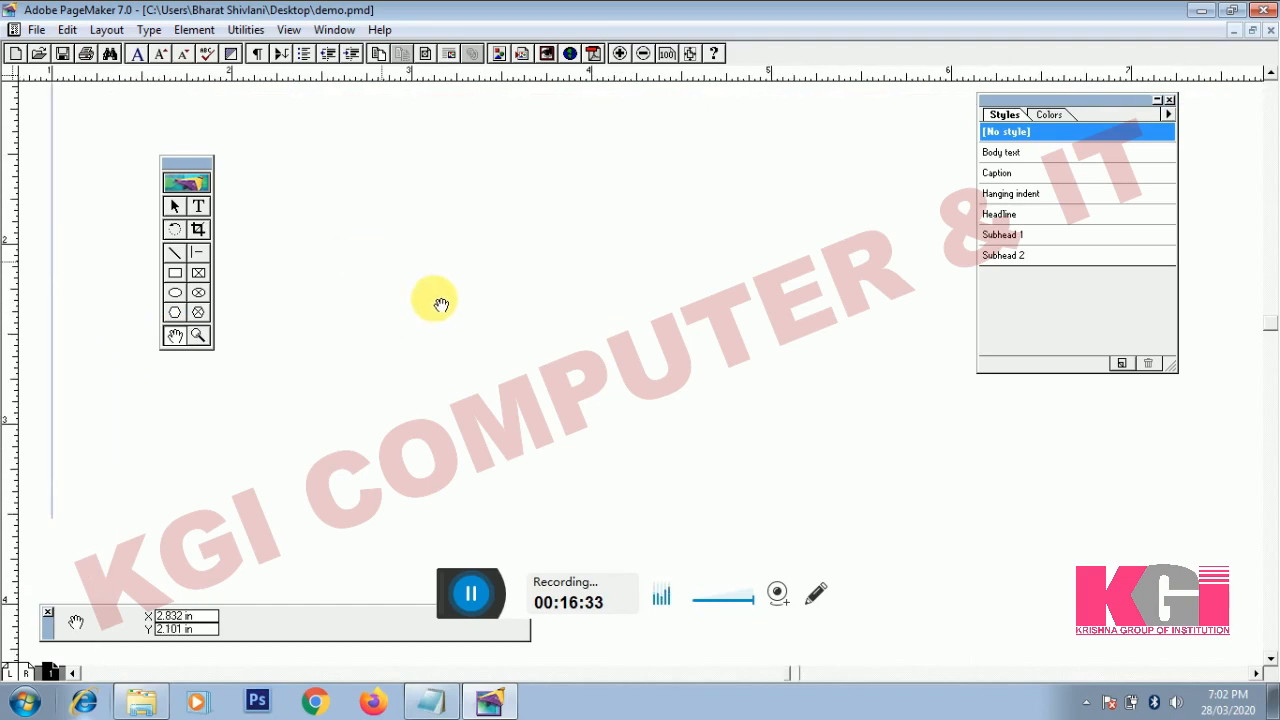
{"action": "left_click_drag", "start_coordinate": [469, 317], "coordinate": [388, 322]}
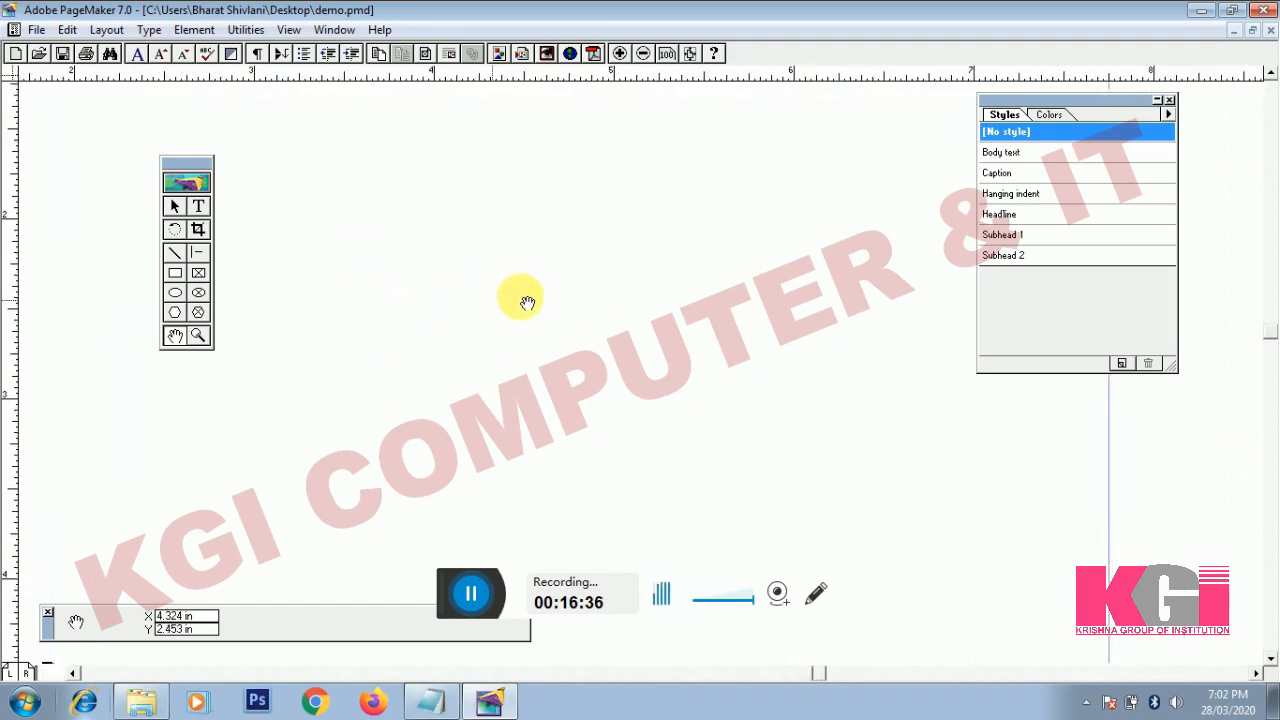
{"action": "left_click_drag", "start_coordinate": [526, 303], "coordinate": [438, 324]}
{"action": "left_click_drag", "start_coordinate": [464, 108], "coordinate": [497, 248]}
{"action": "left_click_drag", "start_coordinate": [338, 228], "coordinate": [467, 239]}
{"action": "mouse_move", "coordinate": [332, 303]}
{"action": "left_mouse_down"}
{"action": "mouse_move", "coordinate": [405, 255]}
{"action": "mouse_move", "coordinate": [501, 327]}
{"action": "left_mouse_up"}
Draw a rectangle about 0.89 by 0.6 in, a hexagon to its lower right and an ellipse about 0.56 by 0.75 in to its lower left.
{"action": "left_click", "coordinate": [175, 275]}
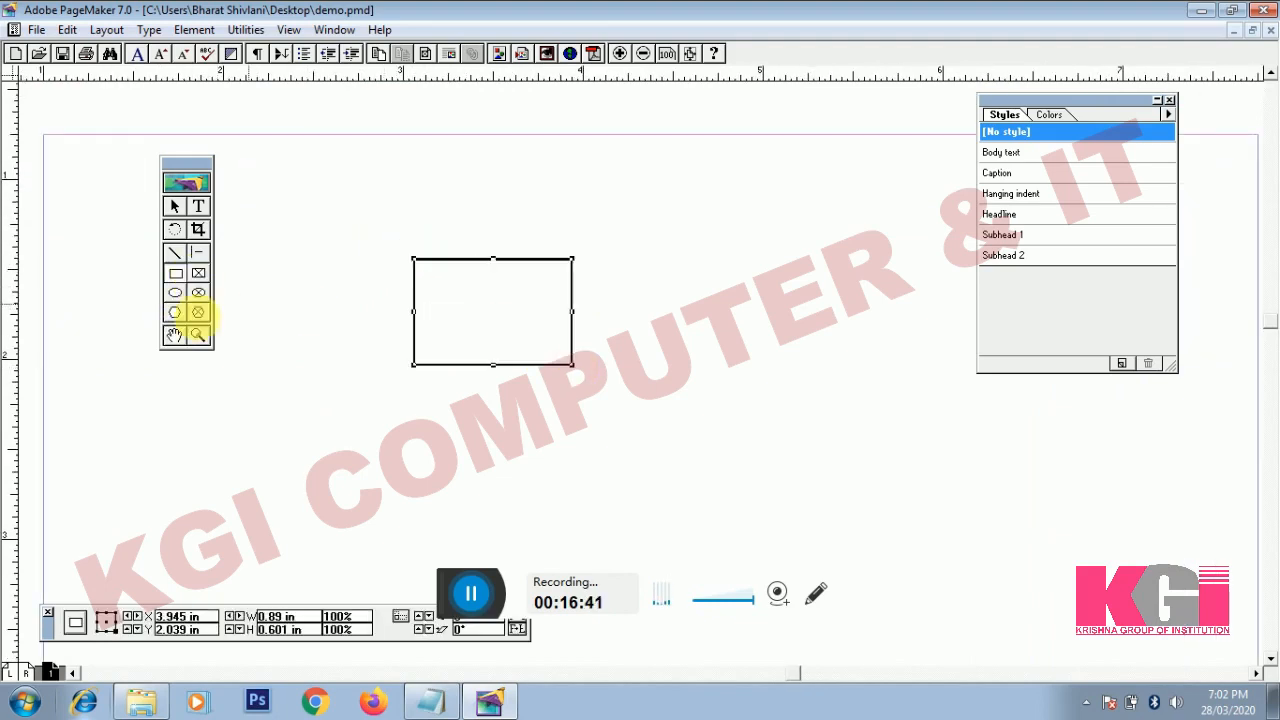
{"action": "left_click", "coordinate": [175, 313]}
{"action": "left_click_drag", "start_coordinate": [995, 551], "coordinate": [1002, 557]}
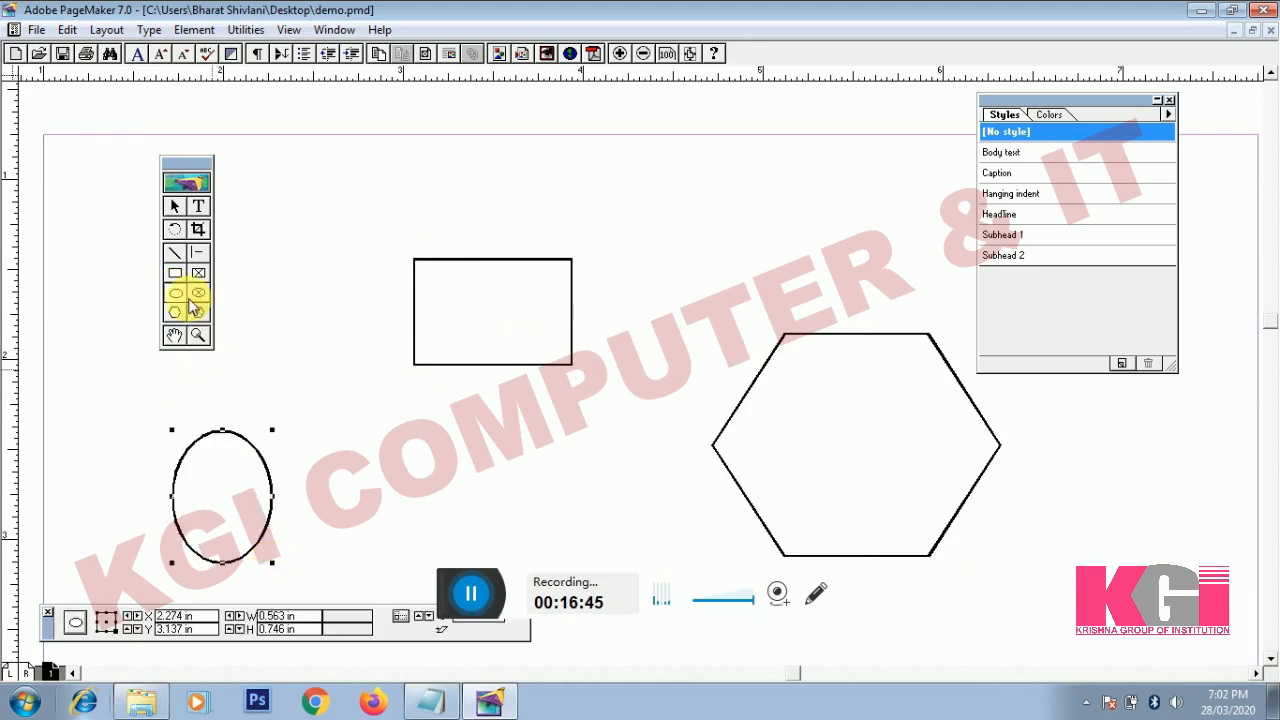
Pan across the drawn rectangle, hexagon and ellipse with the Hand tool, bringing the hexagon to the middle of the view.
{"action": "left_click", "coordinate": [174, 335]}
{"action": "left_click_drag", "start_coordinate": [277, 536], "coordinate": [379, 598]}
{"action": "left_click_drag", "start_coordinate": [393, 362], "coordinate": [290, 295]}
{"action": "left_click_drag", "start_coordinate": [418, 262], "coordinate": [339, 275]}
{"action": "left_click_drag", "start_coordinate": [512, 347], "coordinate": [414, 309]}
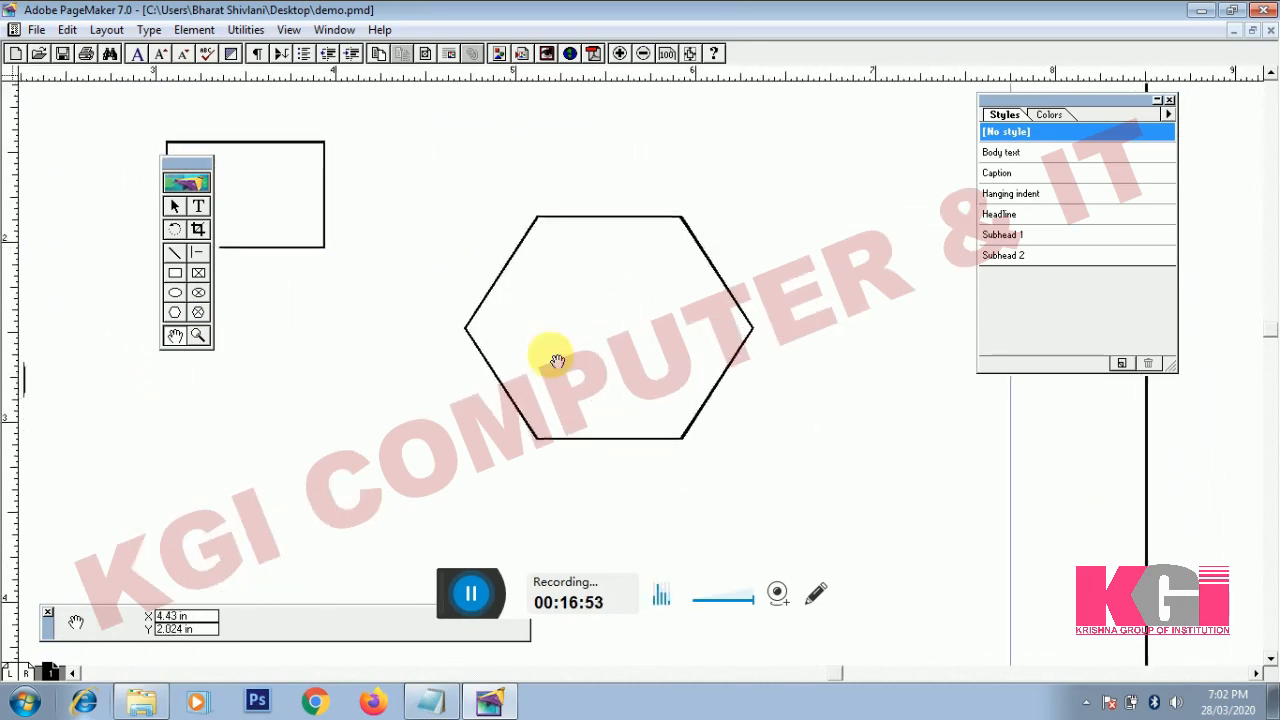